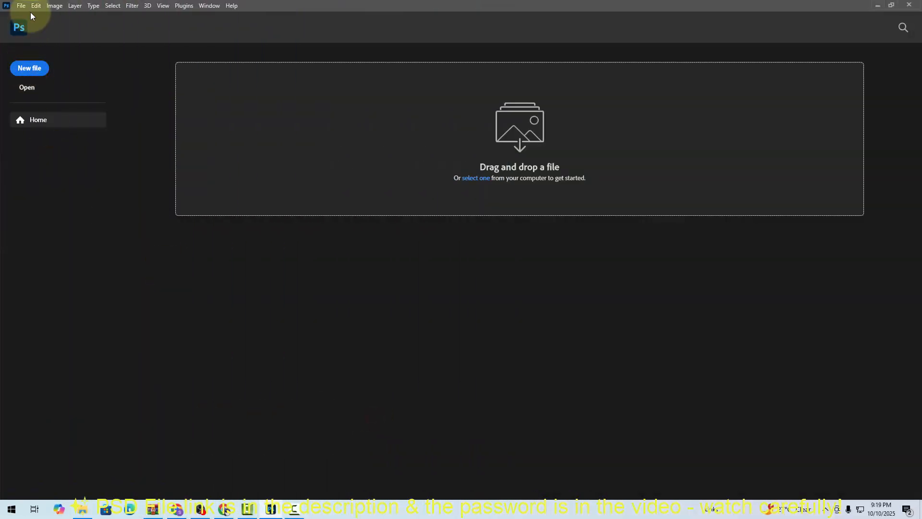
Create a new document 4000 pixels wide and 2500 pixels high at 72 pixels/inch resolution
{"action": "left_click", "coordinate": [22, 5]}
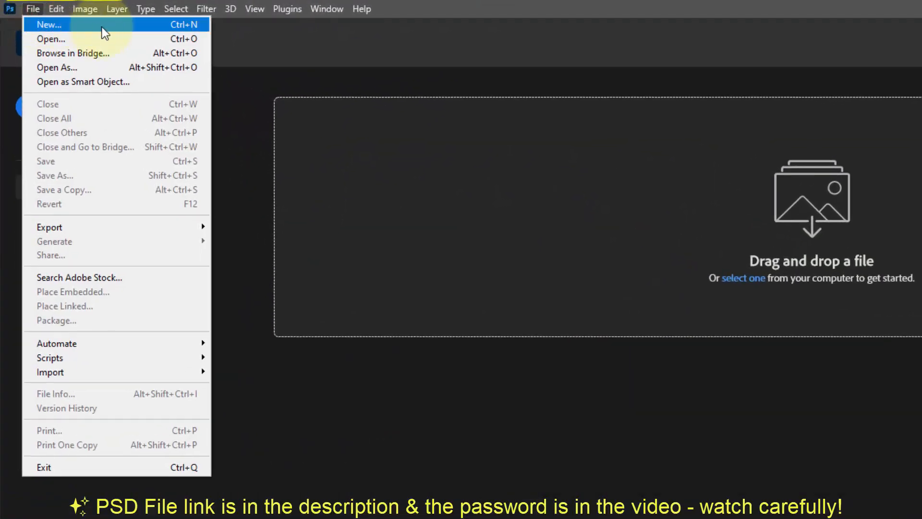
{"action": "left_click", "coordinate": [102, 27]}
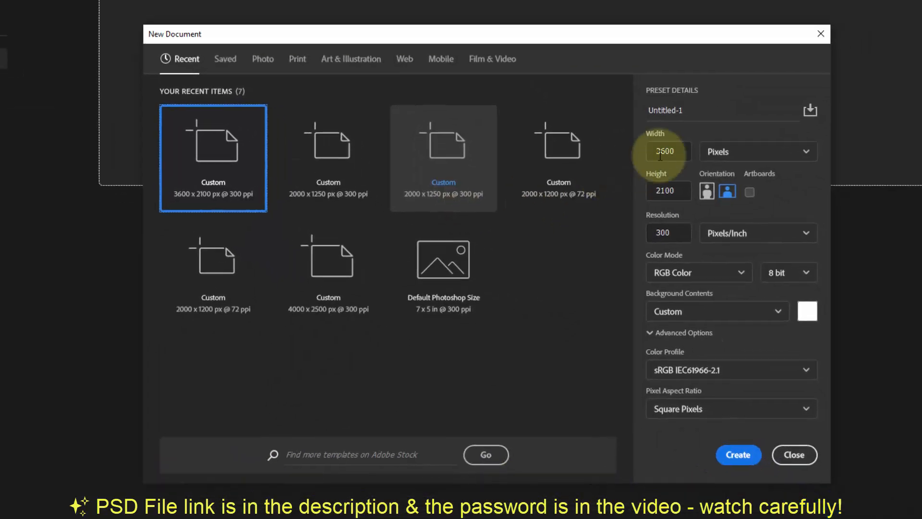
{"action": "left_click", "coordinate": [669, 151]}
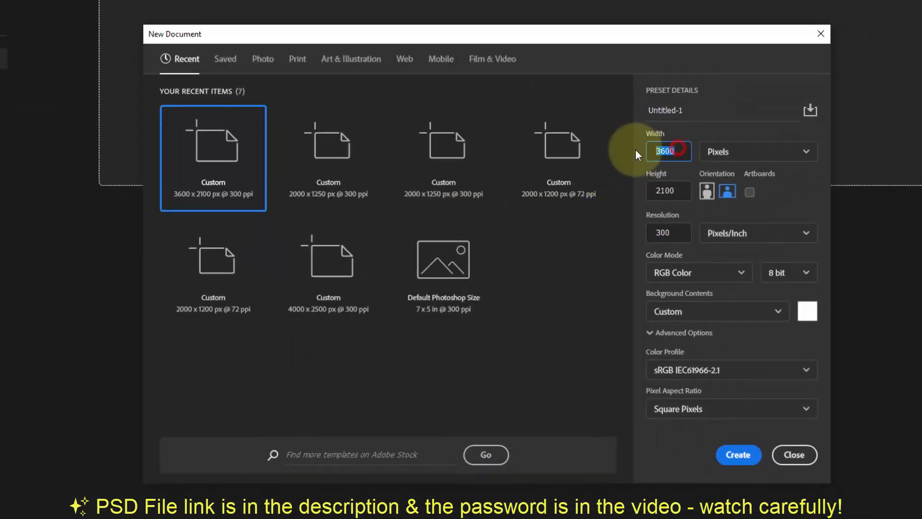
{"action": "left_click", "coordinate": [678, 190]}
{"action": "left_click", "coordinate": [672, 233]}
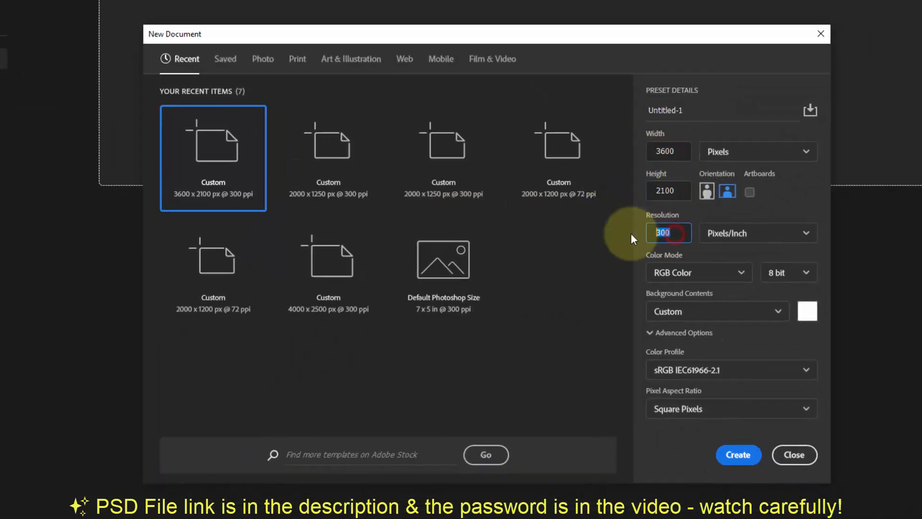
{"action": "type", "text": "72"}
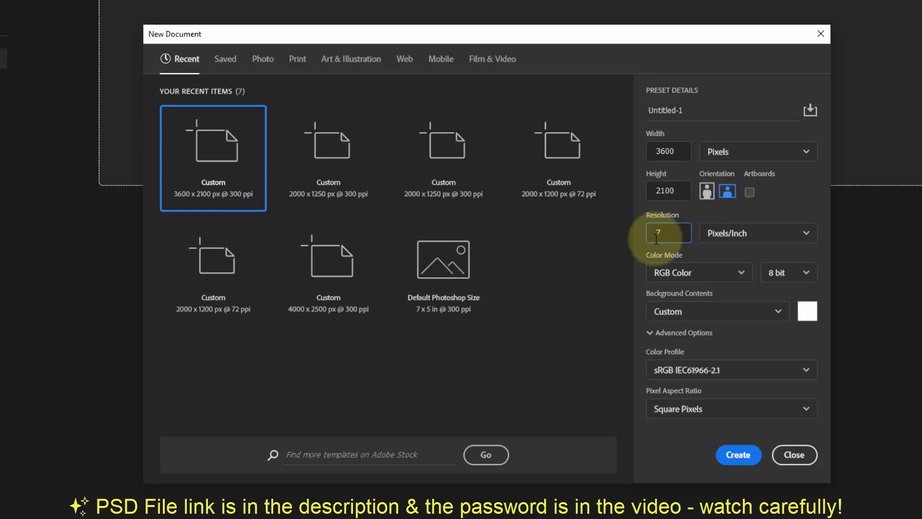
{"action": "left_click", "coordinate": [679, 151]}
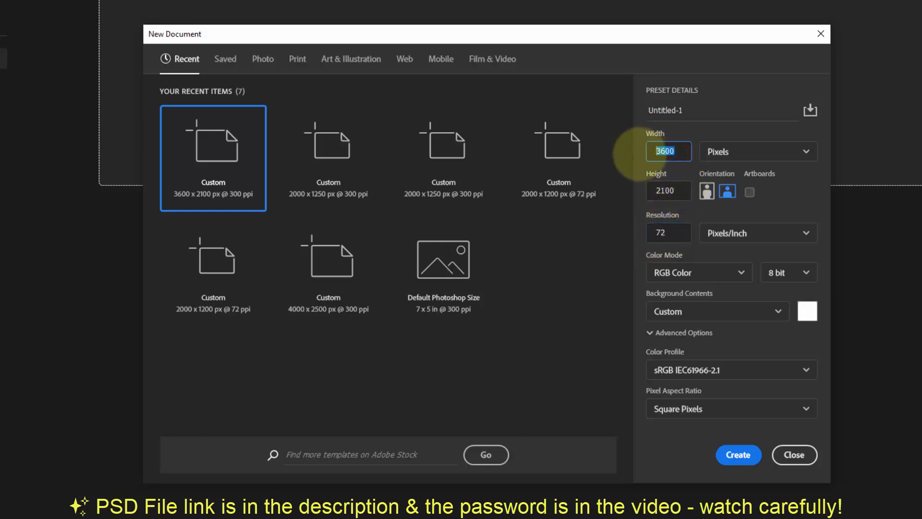
{"action": "type", "text": "40"}
{"action": "left_click", "coordinate": [677, 191]}
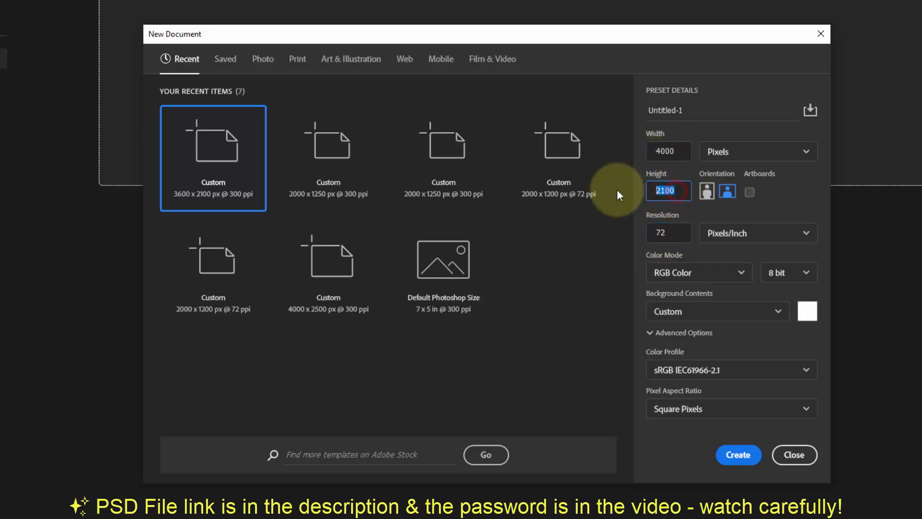
{"action": "type", "text": "2500"}
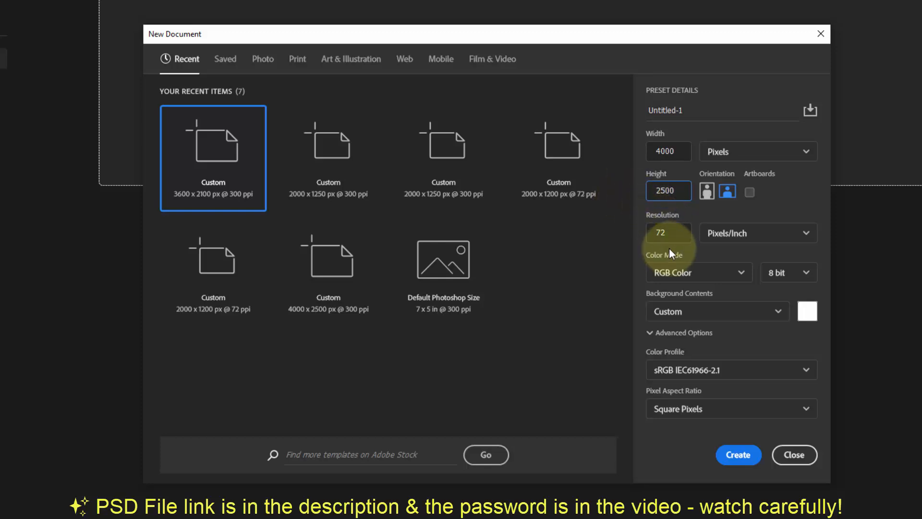
{"action": "left_click_drag", "start_coordinate": [671, 233], "coordinate": [637, 234]}
{"action": "left_click", "coordinate": [723, 461]}
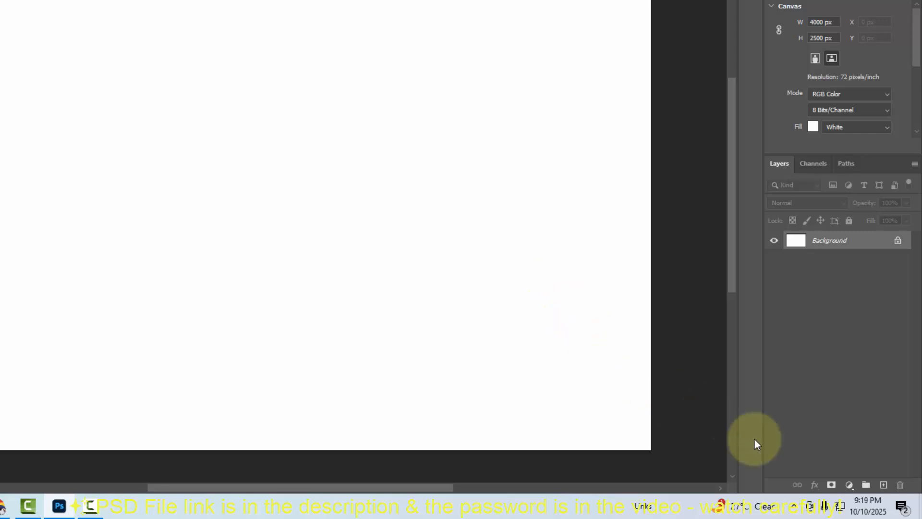
Add a Gradient fill layer above the background, based on the Basics preset Black, White
{"action": "left_click", "coordinate": [849, 485]}
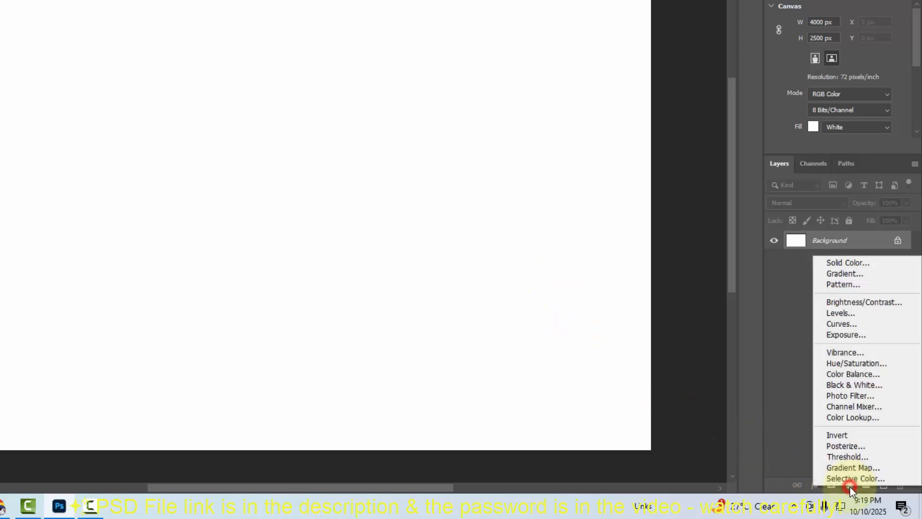
{"action": "left_click", "coordinate": [849, 273]}
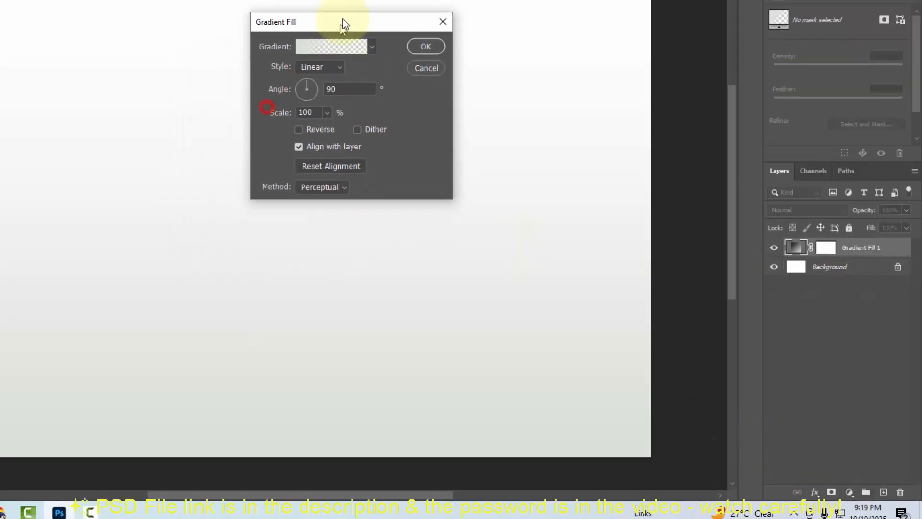
{"action": "left_click", "coordinate": [262, 122]}
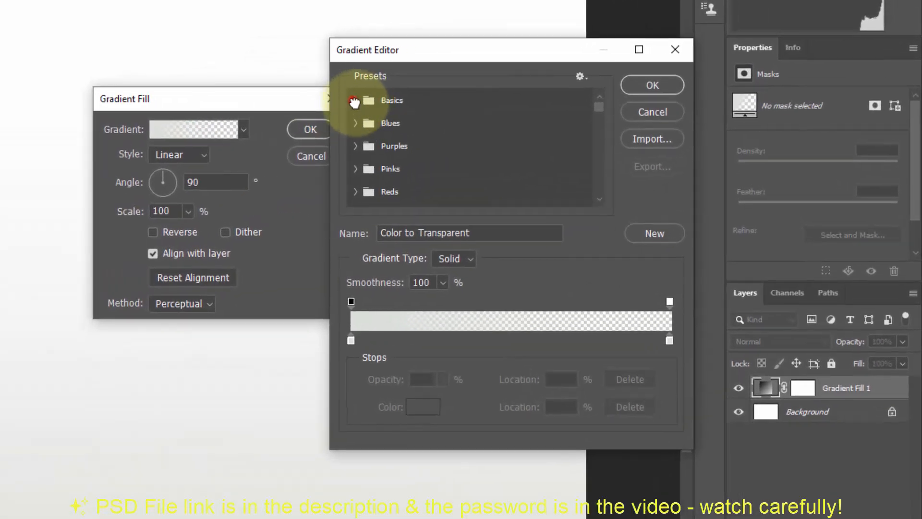
{"action": "left_click", "coordinate": [371, 97]}
{"action": "left_click", "coordinate": [440, 121]}
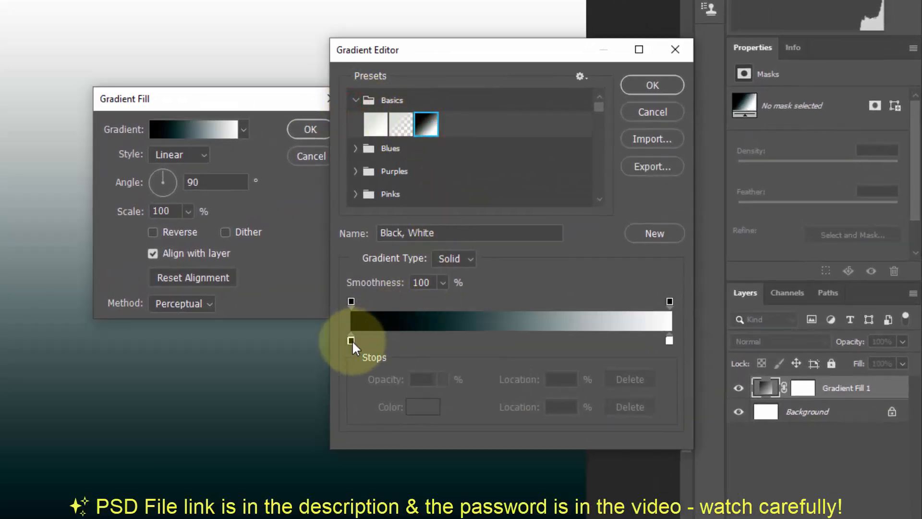
Set the gradient's starting black color stop to c3c3c4
{"action": "left_click", "coordinate": [351, 340]}
{"action": "left_click", "coordinate": [423, 407]}
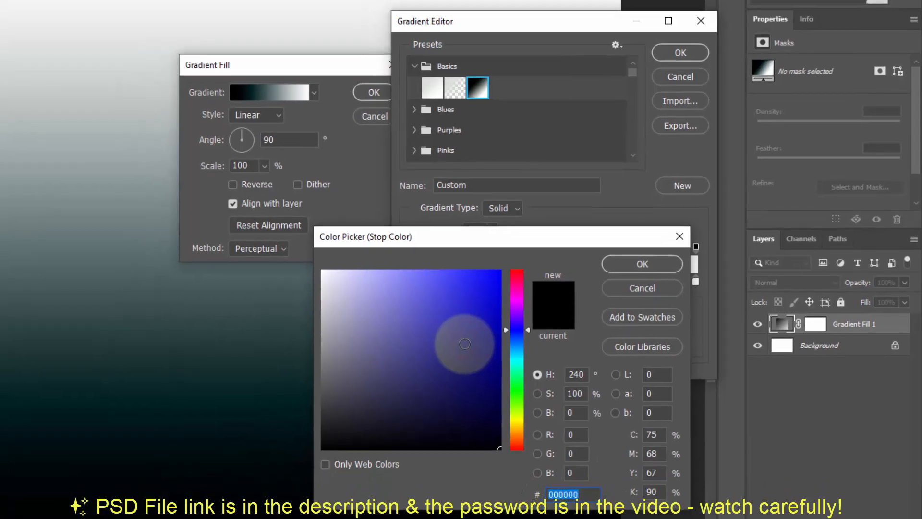
{"action": "double_click", "coordinate": [540, 495]}
{"action": "type", "text": "c3c3c"}
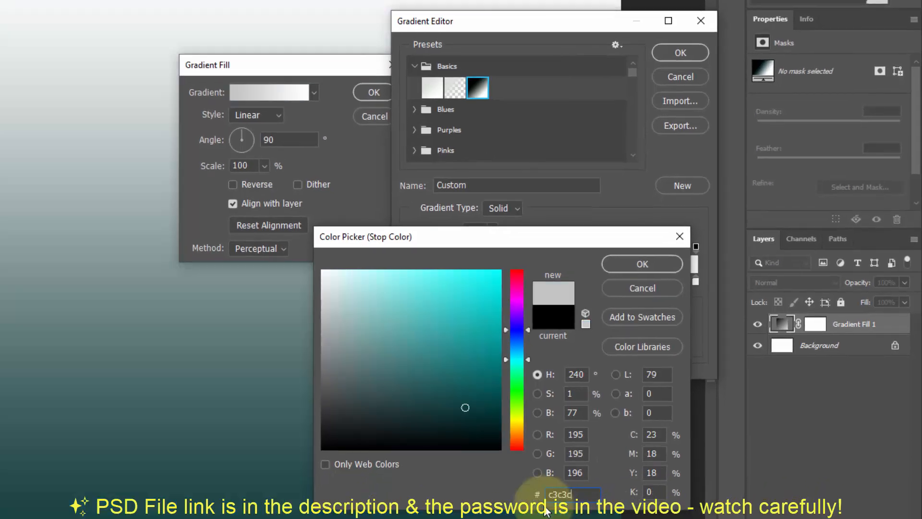
{"action": "type", "text": "4"}
{"action": "left_click", "coordinate": [641, 265]}
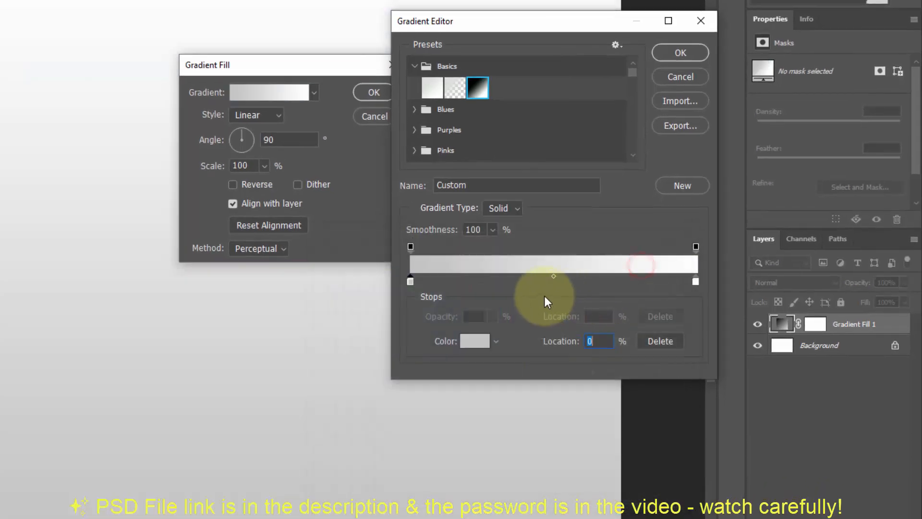
Add a middle color stop at 49% of the gradient and set its color to b2afaf
{"action": "left_click", "coordinate": [550, 281]}
{"action": "left_click", "coordinate": [482, 343]}
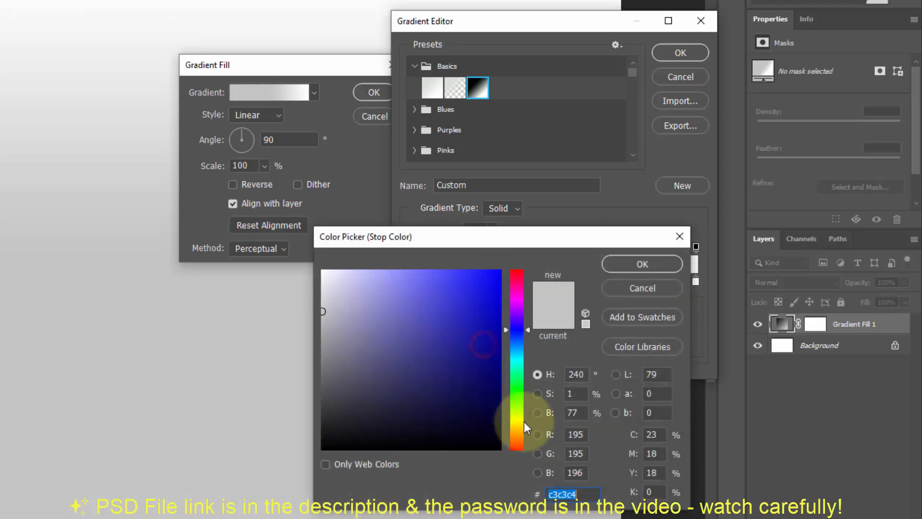
{"action": "type", "text": "b2"}
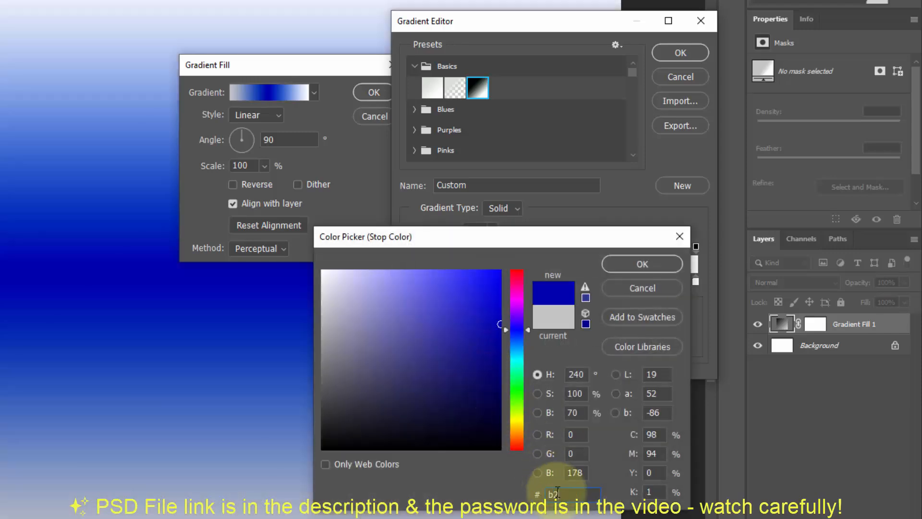
{"action": "type", "text": "af"}
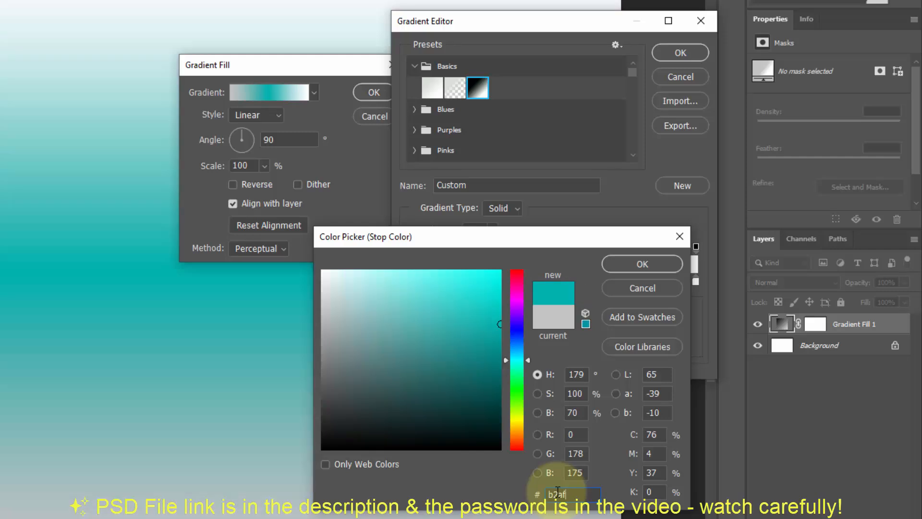
{"action": "type", "text": "af"}
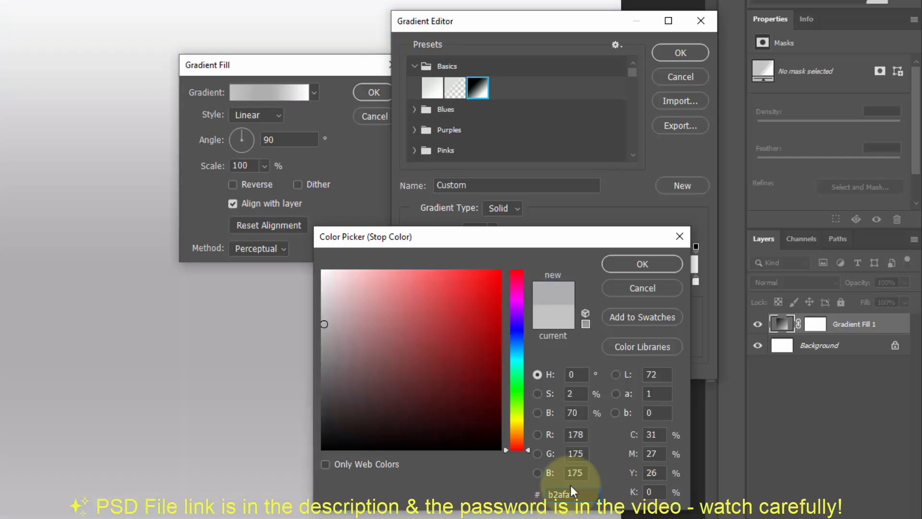
{"action": "left_click", "coordinate": [642, 264]}
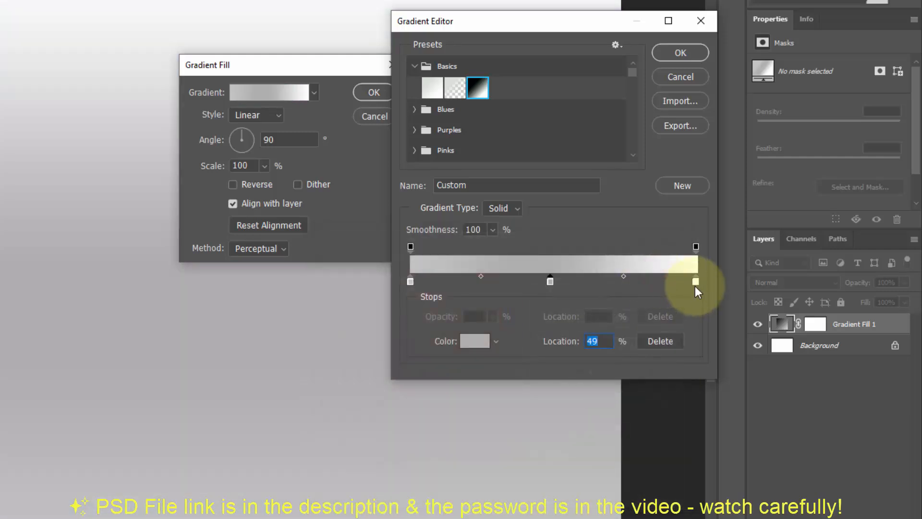
Set the gradient's end color stop at 100% to bbbbbb and accept the edited gradient
{"action": "left_click", "coordinate": [696, 282]}
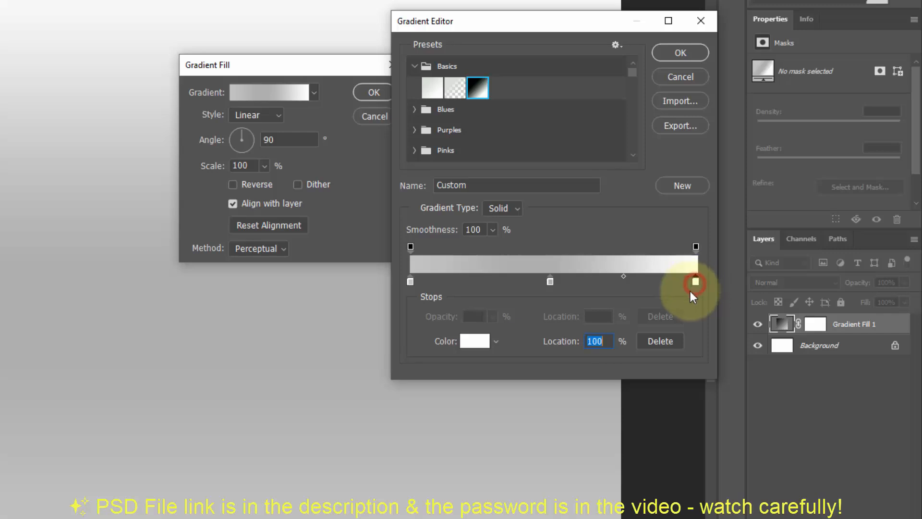
{"action": "left_click", "coordinate": [480, 341]}
{"action": "type", "text": "bbbbbb"}
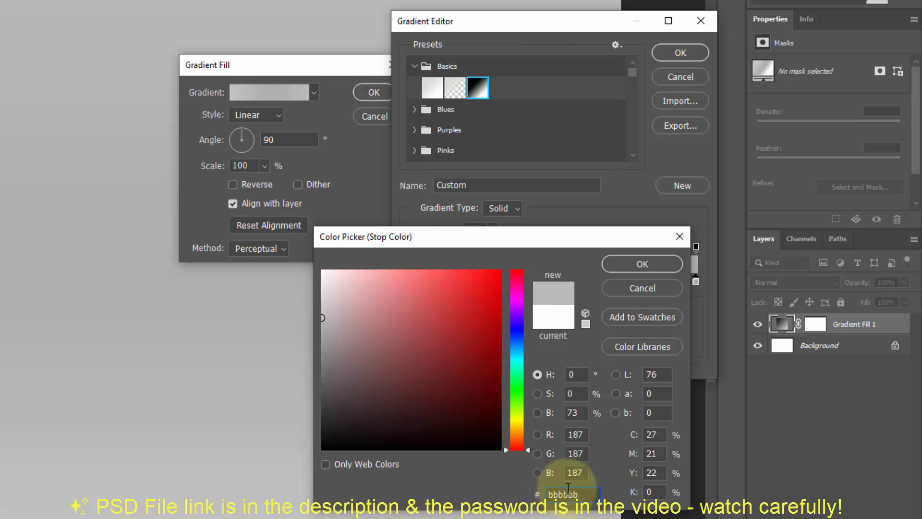
{"action": "left_click", "coordinate": [642, 266]}
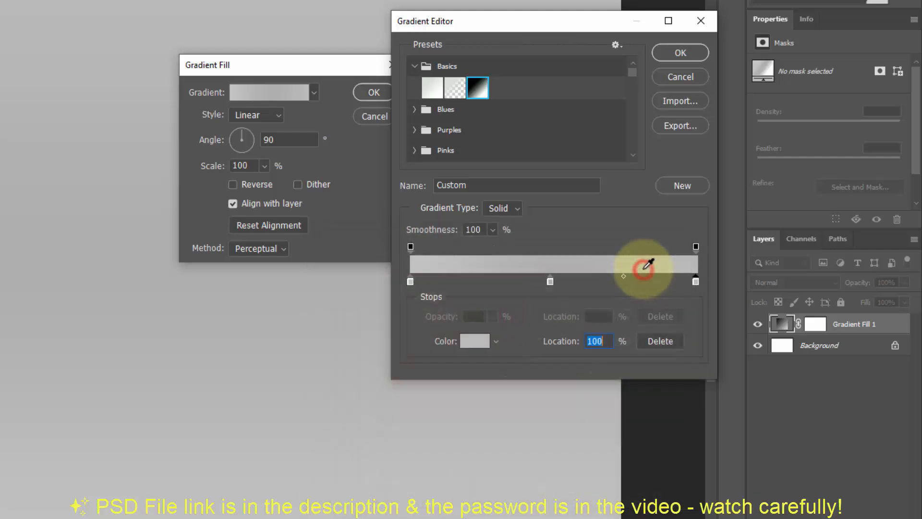
{"action": "left_click", "coordinate": [685, 56]}
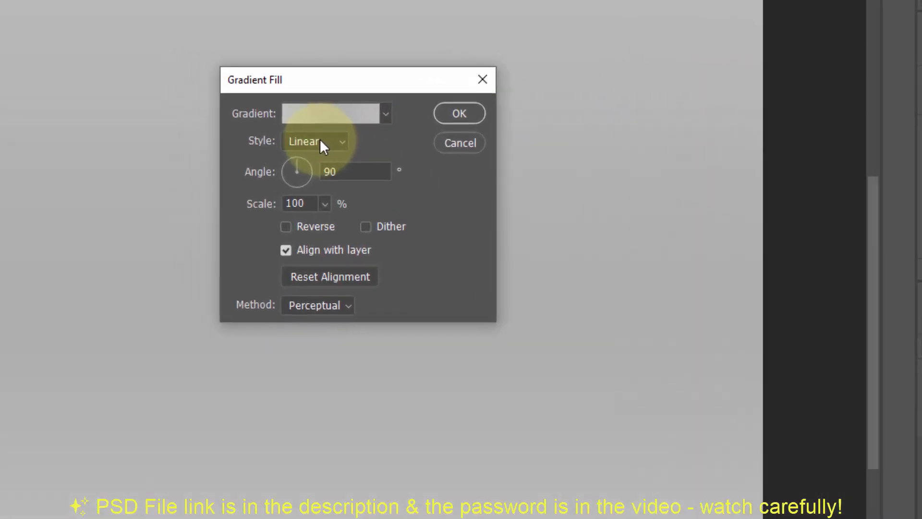
Set the gradient fill's angle to -133.82° and its method to Classic, and apply the fill
{"action": "double_click", "coordinate": [446, 208]}
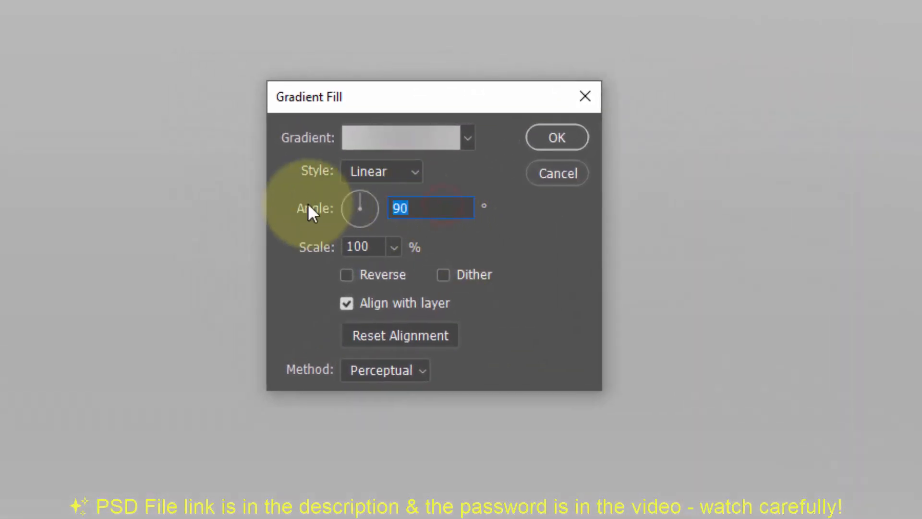
{"action": "type", "text": "-133.82"}
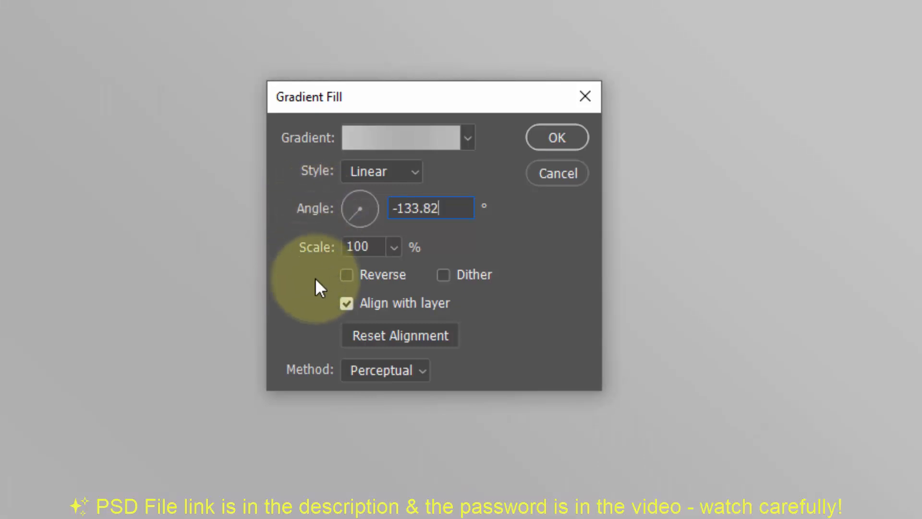
{"action": "left_click", "coordinate": [365, 370]}
{"action": "left_click", "coordinate": [377, 425]}
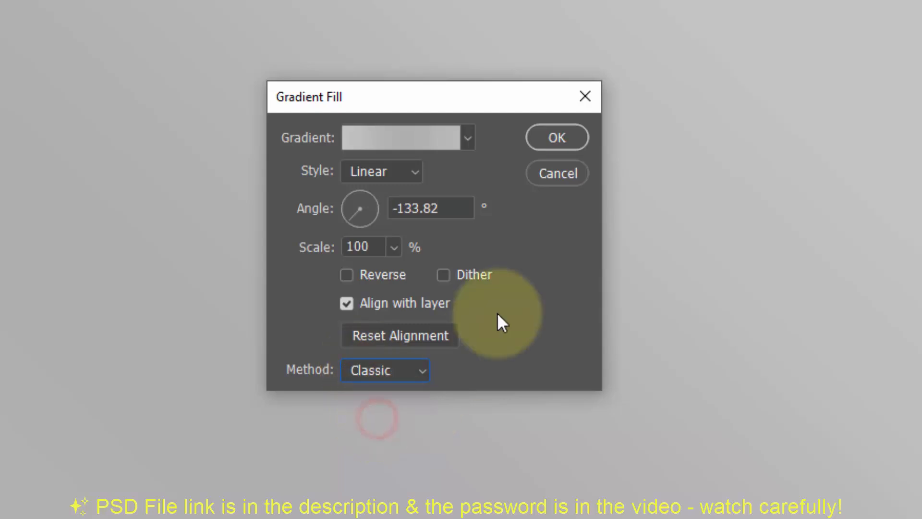
{"action": "left_click", "coordinate": [558, 139]}
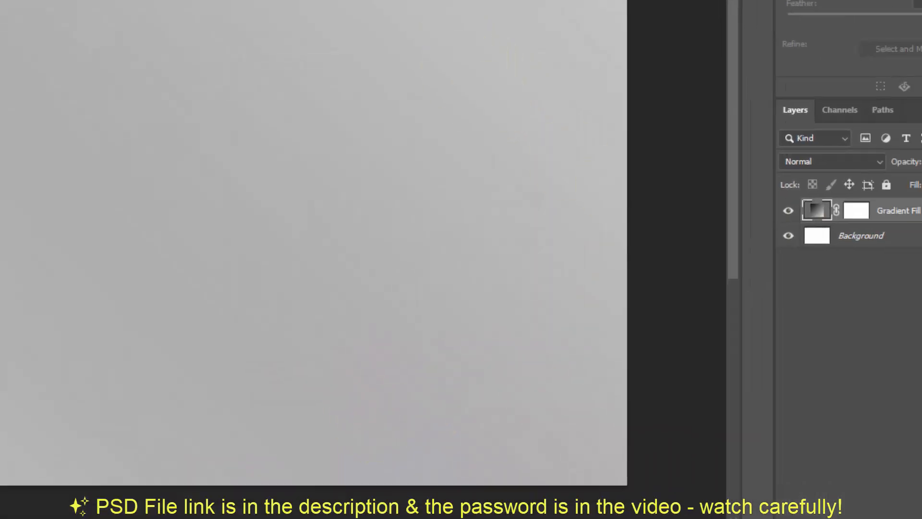
Open the gradient fill layer's blending options and turn on the Bevel & Emboss effect
{"action": "left_click", "coordinate": [792, 475]}
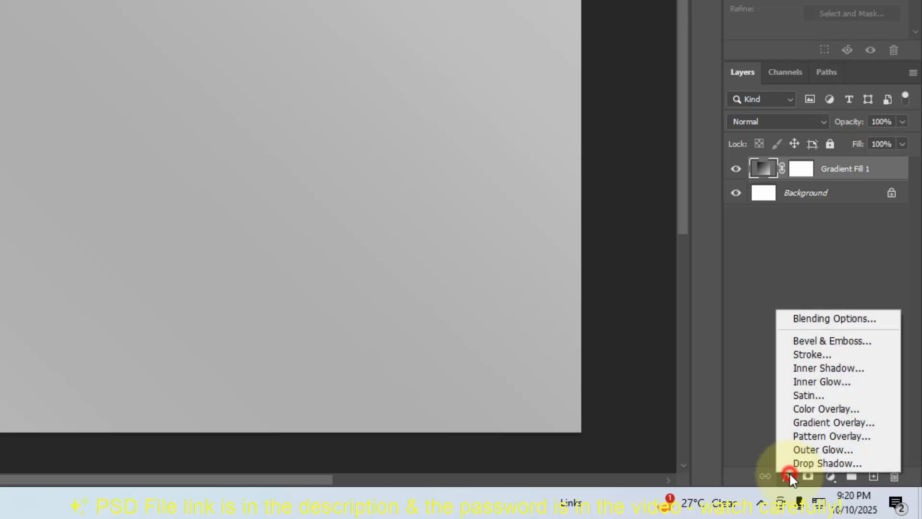
{"action": "left_click", "coordinate": [812, 316]}
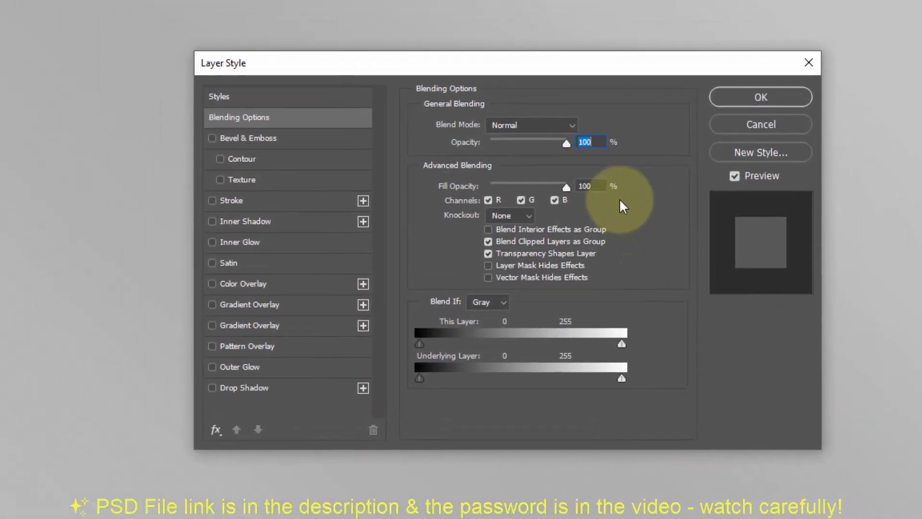
{"action": "left_click_drag", "start_coordinate": [599, 186], "coordinate": [568, 185]}
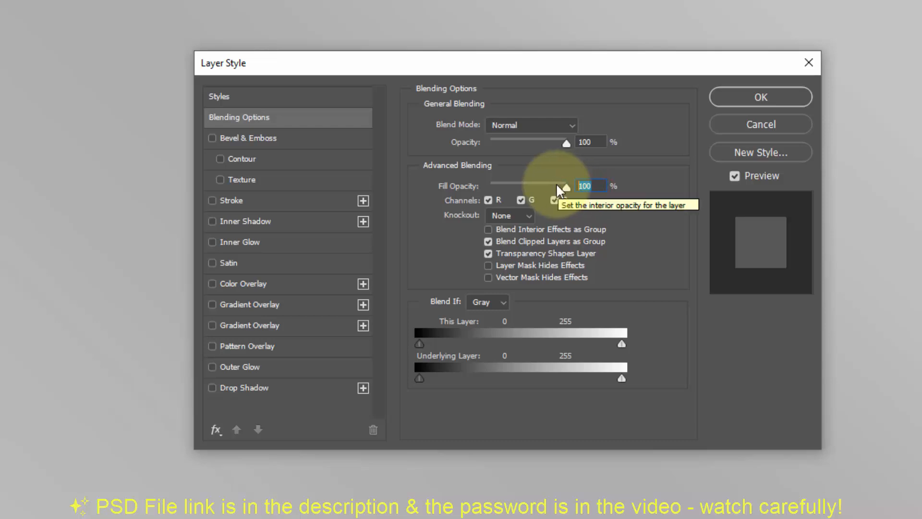
{"action": "left_click", "coordinate": [294, 139]}
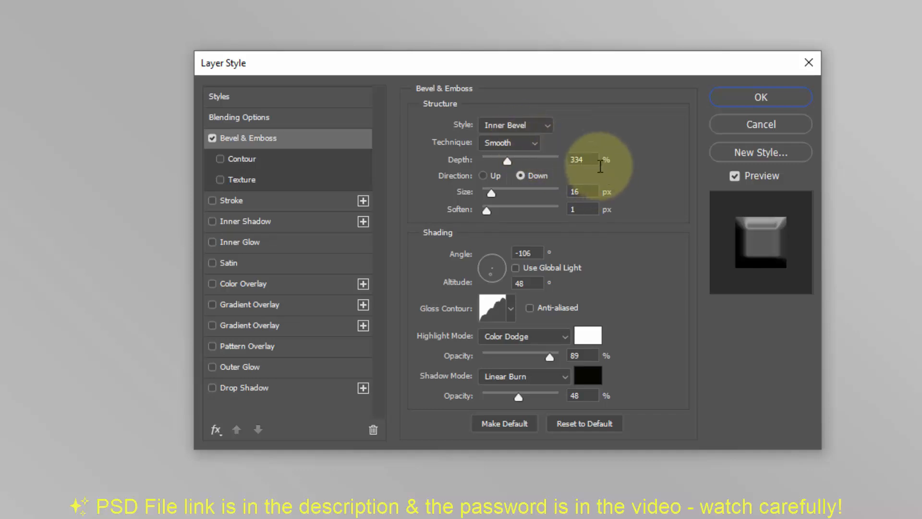
Set the Bevel & Emboss depth to 355%, size to 21 px and soften to 0 px
{"action": "left_click_drag", "start_coordinate": [586, 160], "coordinate": [532, 158]}
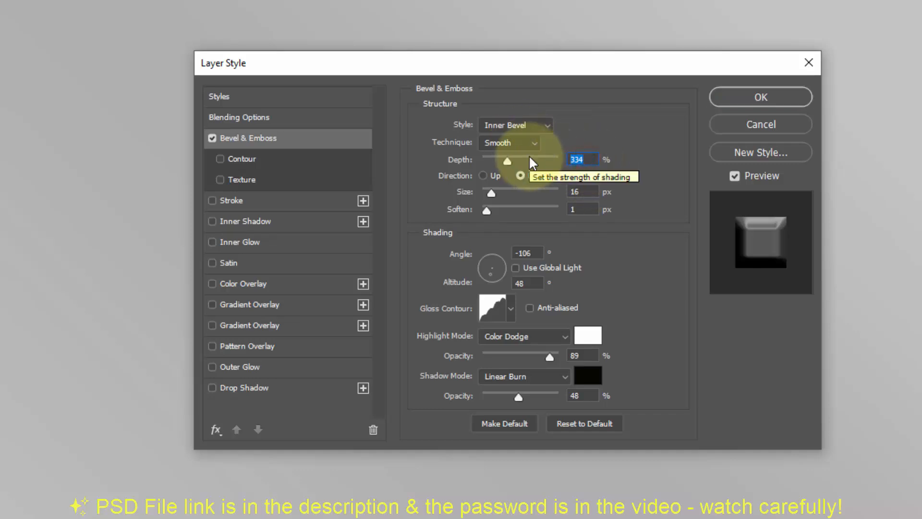
{"action": "type", "text": "355"}
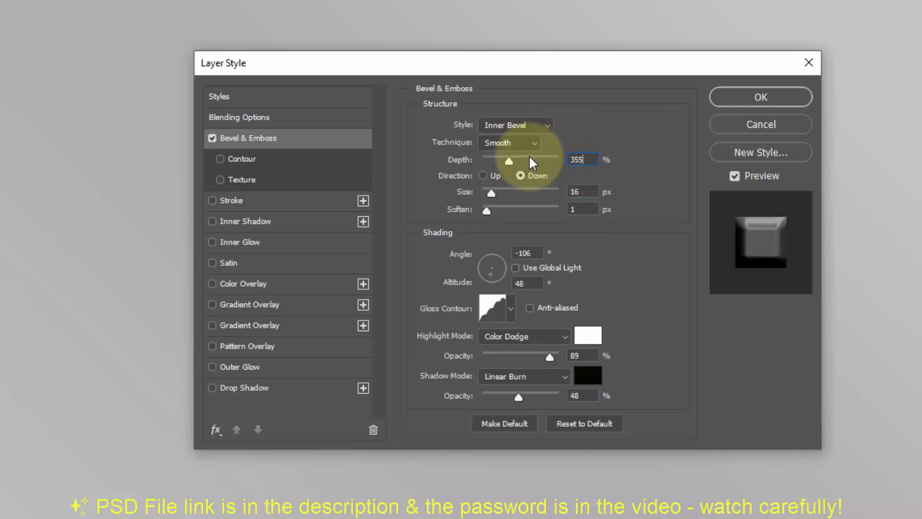
{"action": "left_click_drag", "start_coordinate": [591, 192], "coordinate": [549, 192]}
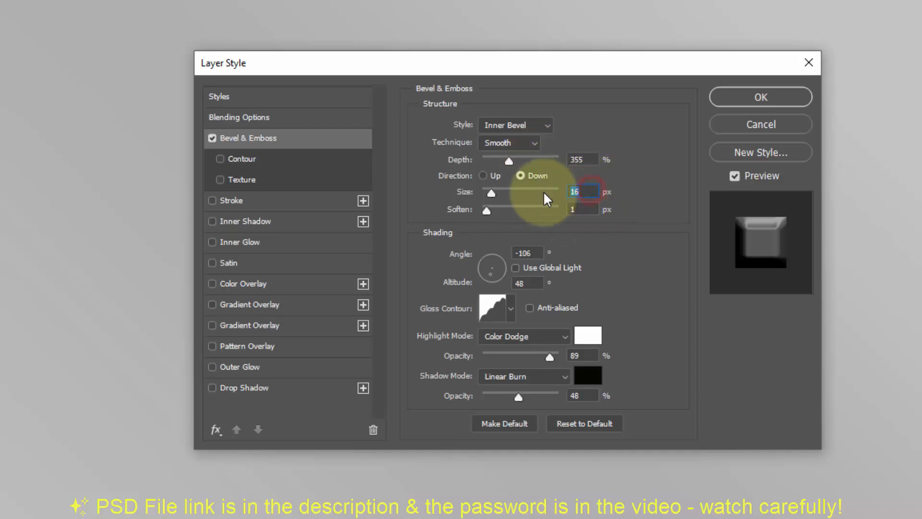
{"action": "type", "text": "21"}
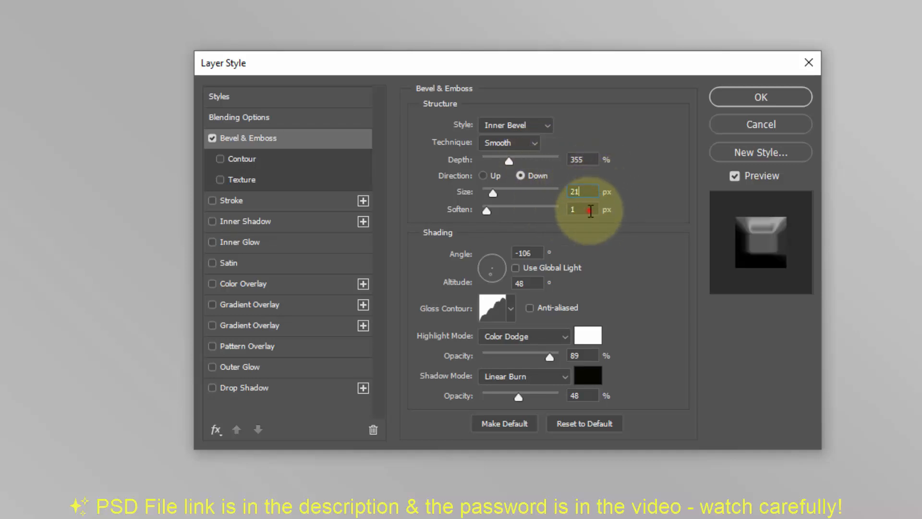
{"action": "left_click_drag", "start_coordinate": [590, 210], "coordinate": [531, 210]}
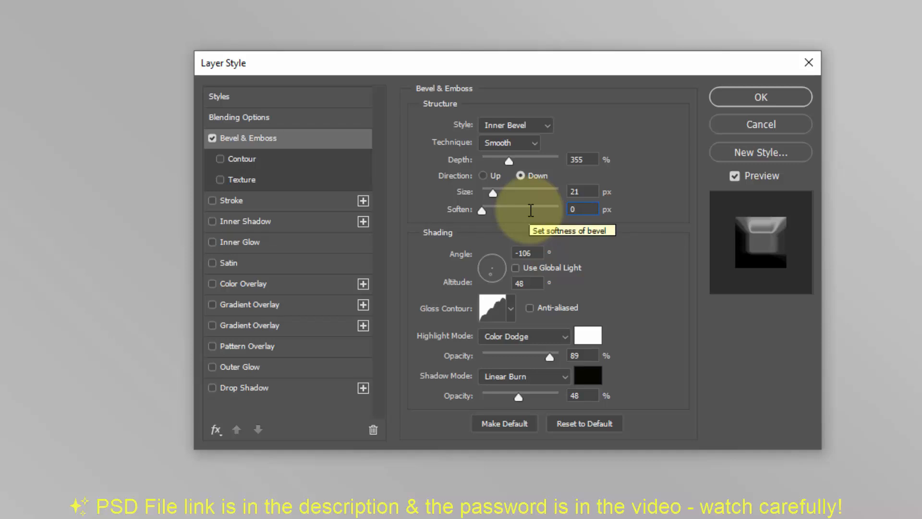
Set the bevel's gloss contour to the Ring - Double preset
{"action": "left_click_drag", "start_coordinate": [538, 251], "coordinate": [511, 253]}
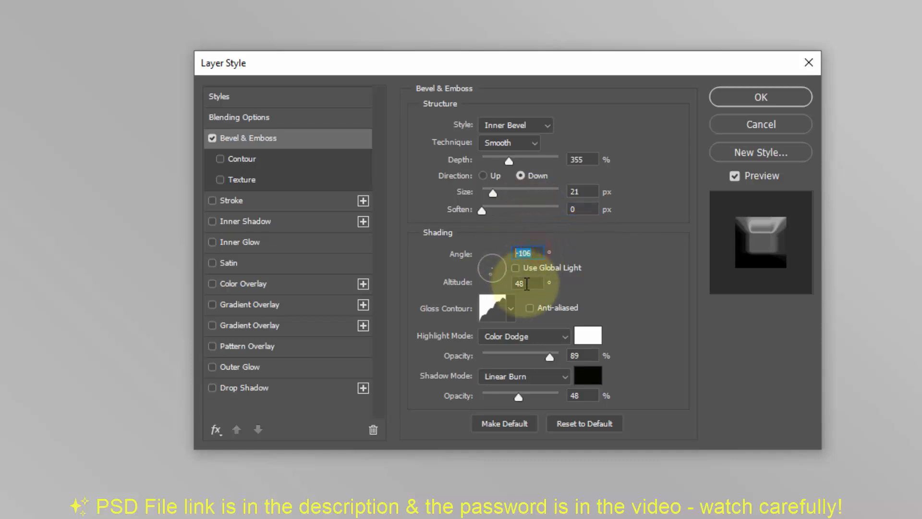
{"action": "left_click_drag", "start_coordinate": [527, 284], "coordinate": [498, 280]}
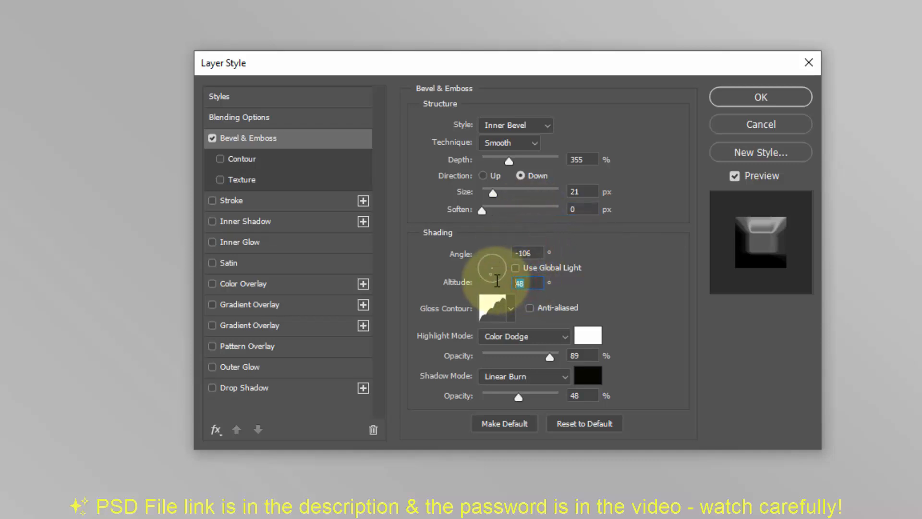
{"action": "left_click", "coordinate": [483, 306]}
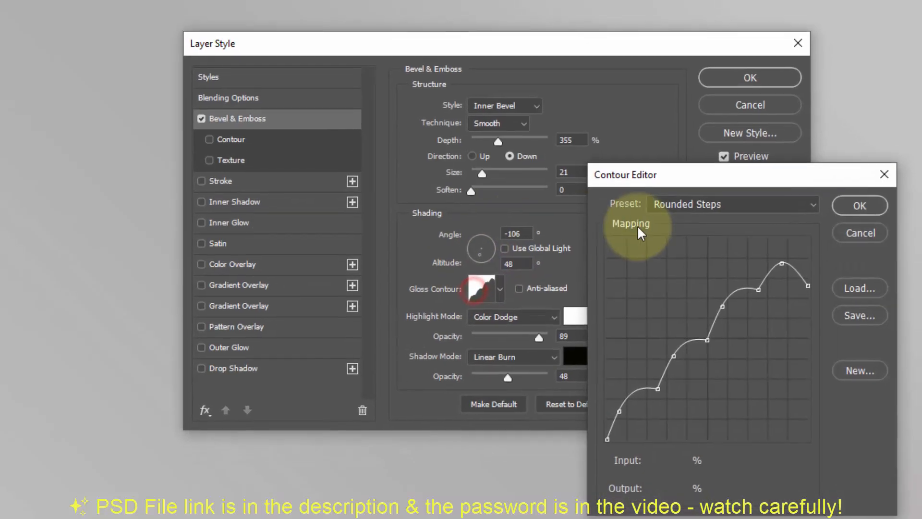
{"action": "left_click", "coordinate": [684, 224]}
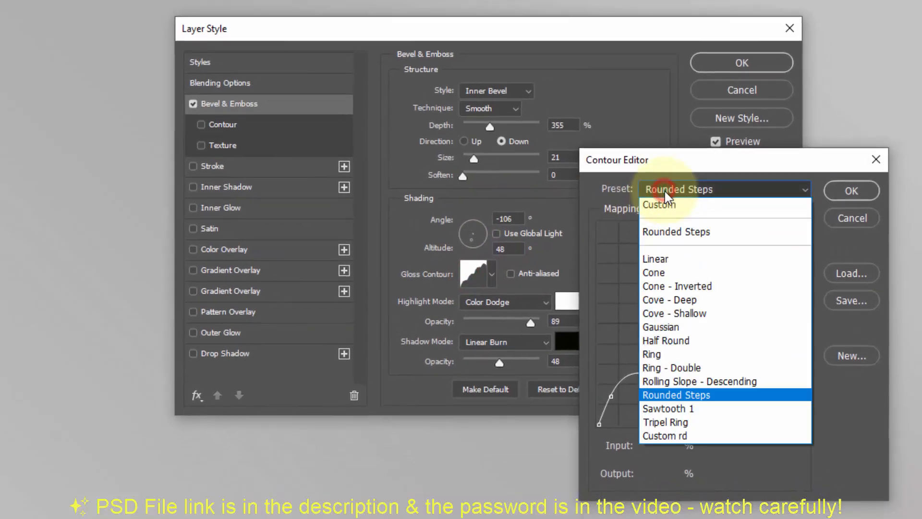
{"action": "left_click", "coordinate": [682, 368]}
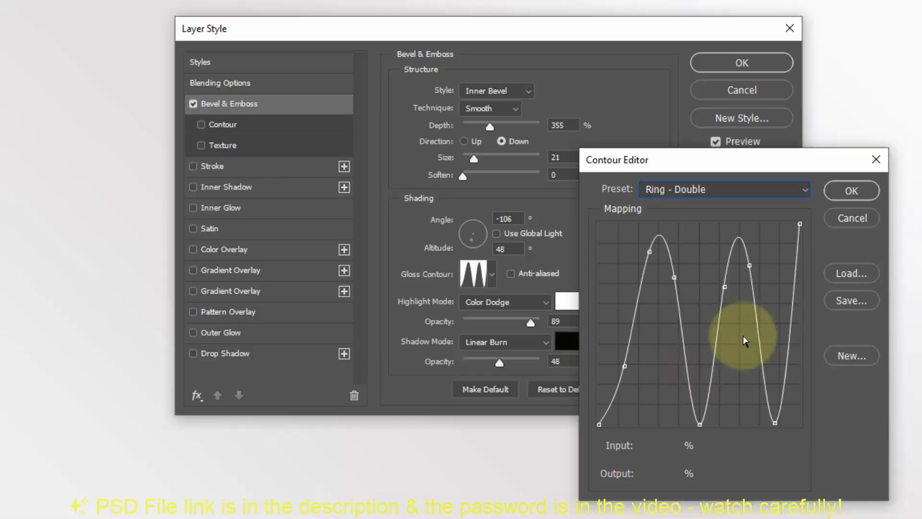
{"action": "left_click", "coordinate": [850, 192]}
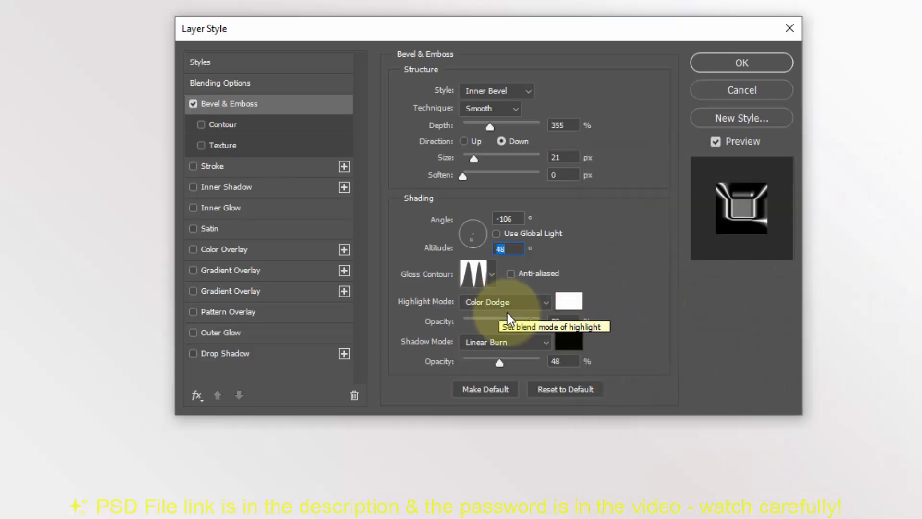
Check the bevel's highlight opacity, shadow opacity and shadow color
{"action": "left_click", "coordinate": [568, 321]}
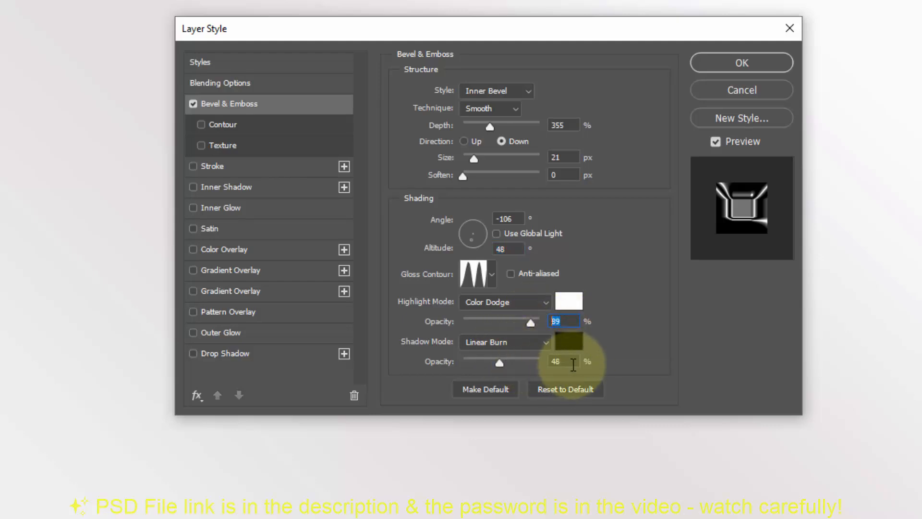
{"action": "left_click", "coordinate": [570, 360]}
{"action": "left_click", "coordinate": [569, 341]}
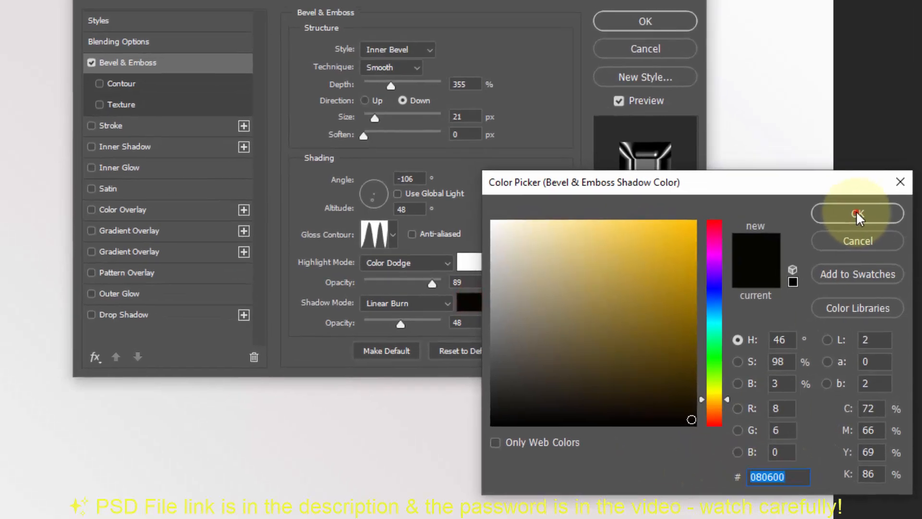
{"action": "left_click", "coordinate": [850, 203]}
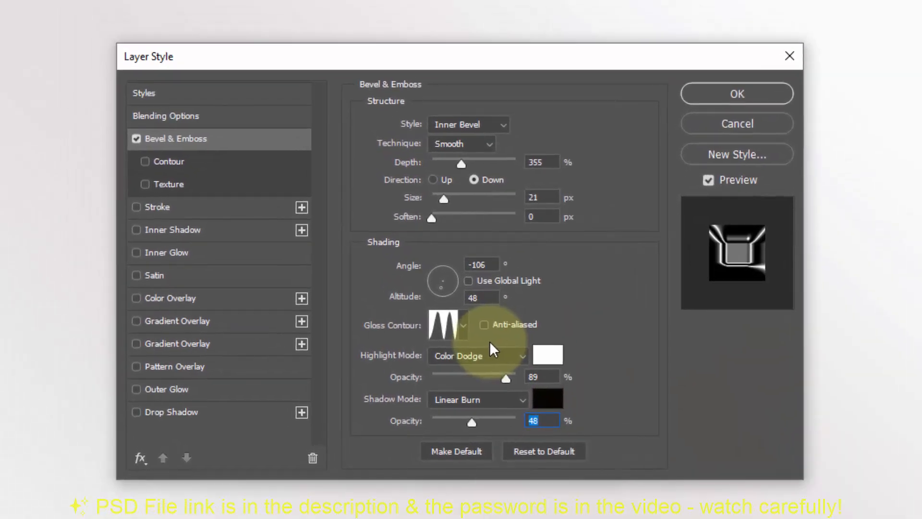
Turn on the bevel's Texture option and import the te Patterns file from the Desktop into the pattern library
{"action": "left_click", "coordinate": [194, 183]}
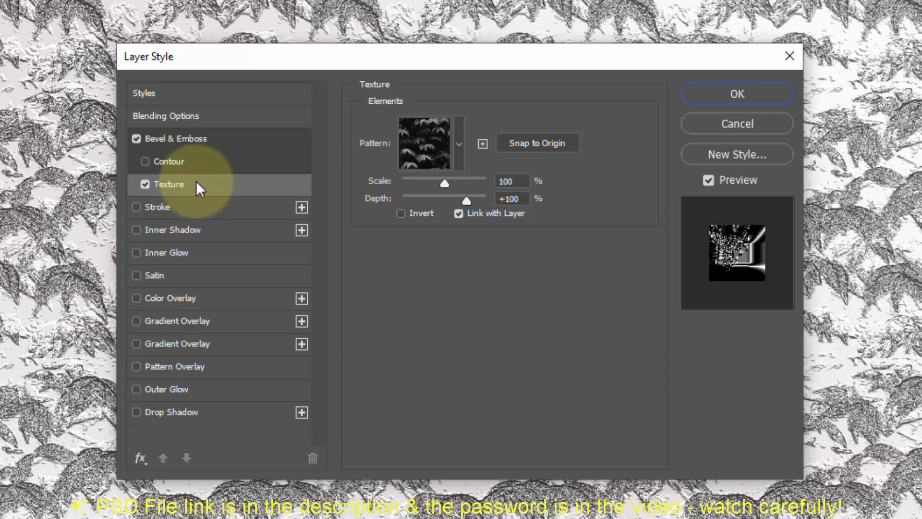
{"action": "left_click", "coordinate": [459, 143]}
{"action": "left_click", "coordinate": [523, 214]}
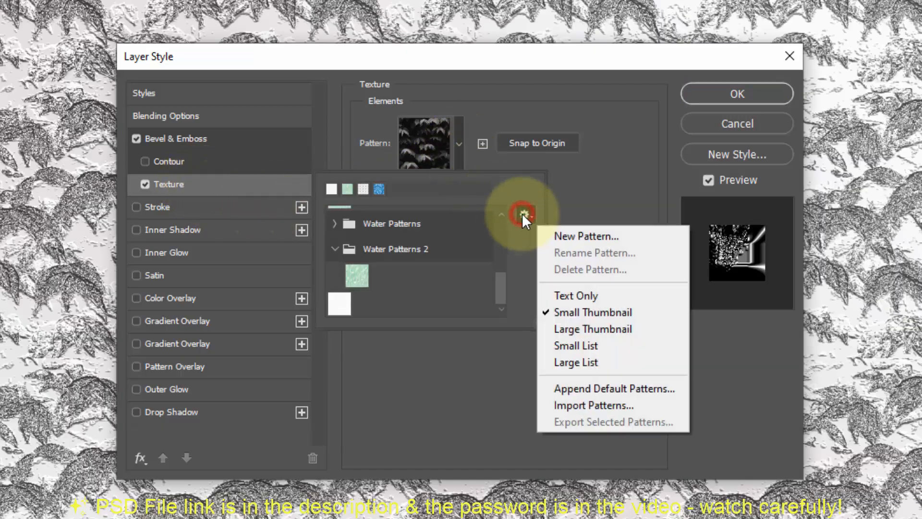
{"action": "left_click", "coordinate": [598, 404]}
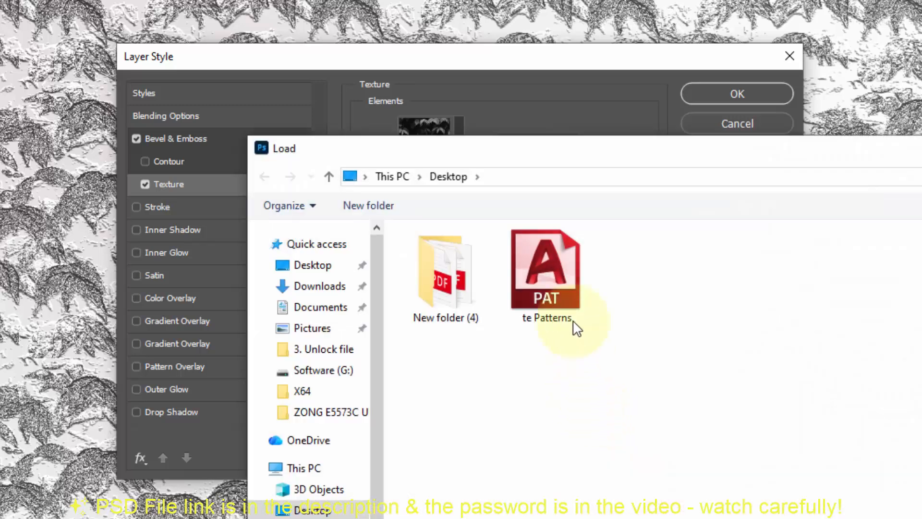
{"action": "left_click", "coordinate": [551, 287]}
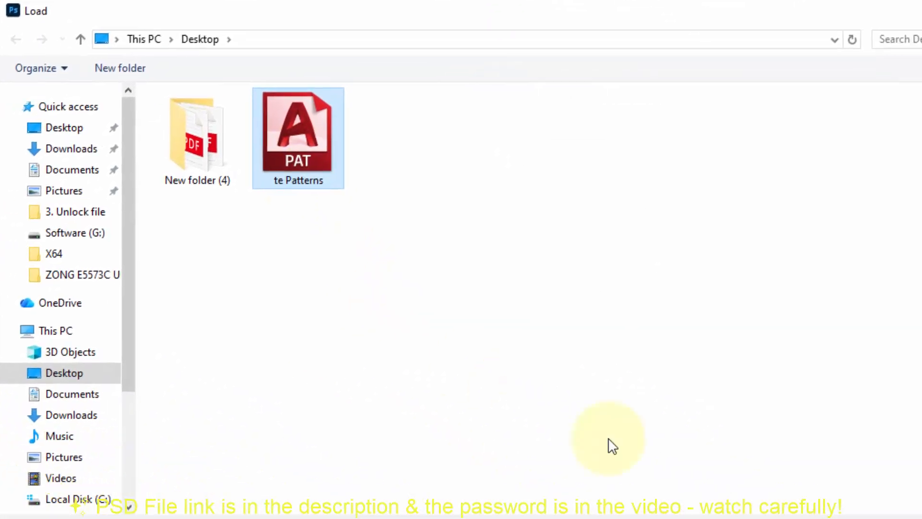
{"action": "left_click", "coordinate": [790, 501]}
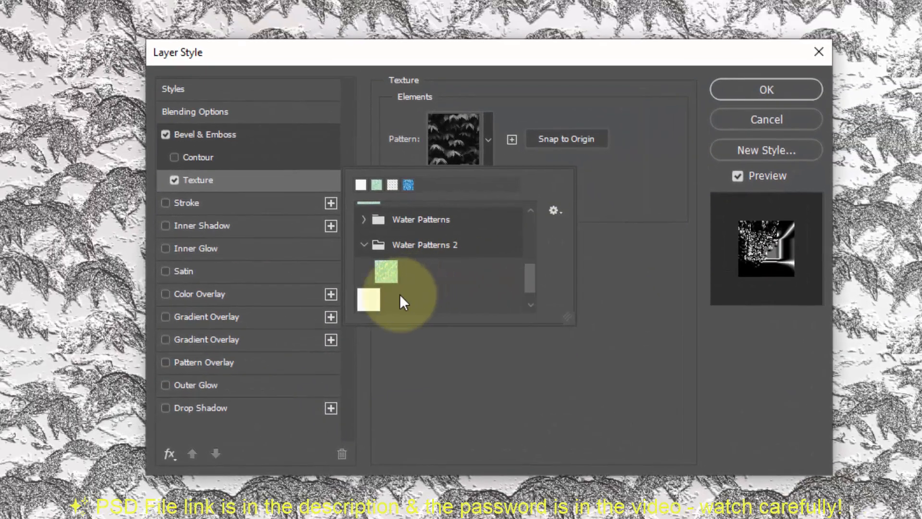
Choose the white pattern below the Water Patterns 2 group as the bevel texture, with depth 1% and scale 93%
{"action": "left_click", "coordinate": [369, 300]}
{"action": "left_click", "coordinate": [591, 214]}
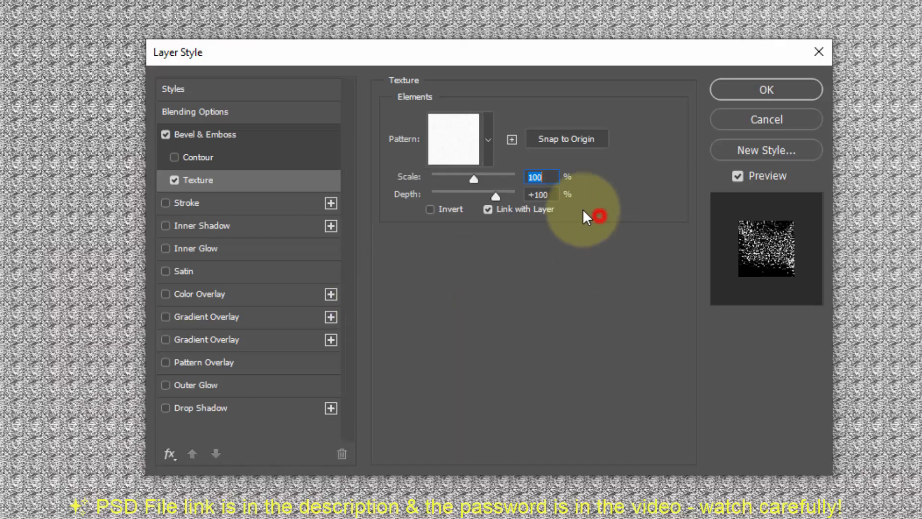
{"action": "left_click", "coordinate": [541, 194]}
{"action": "type", "text": "1"}
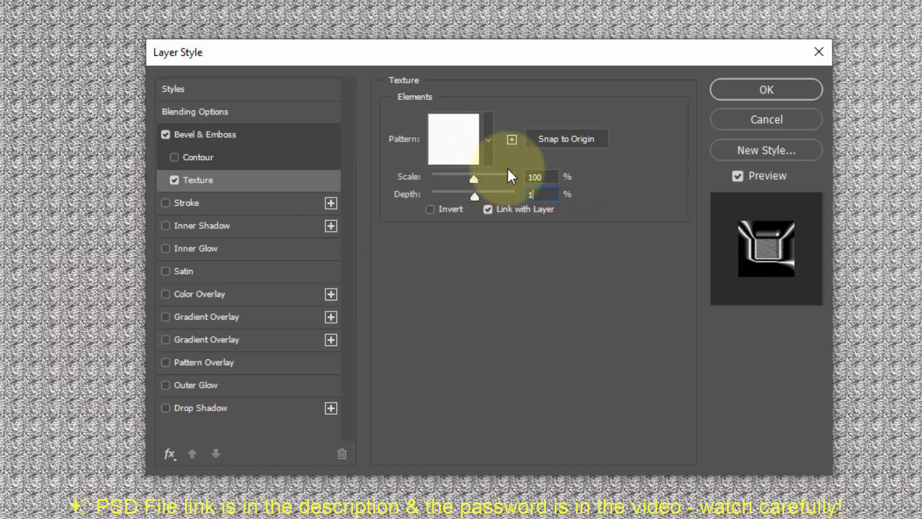
{"action": "left_click", "coordinate": [536, 177]}
{"action": "type", "text": "93"}
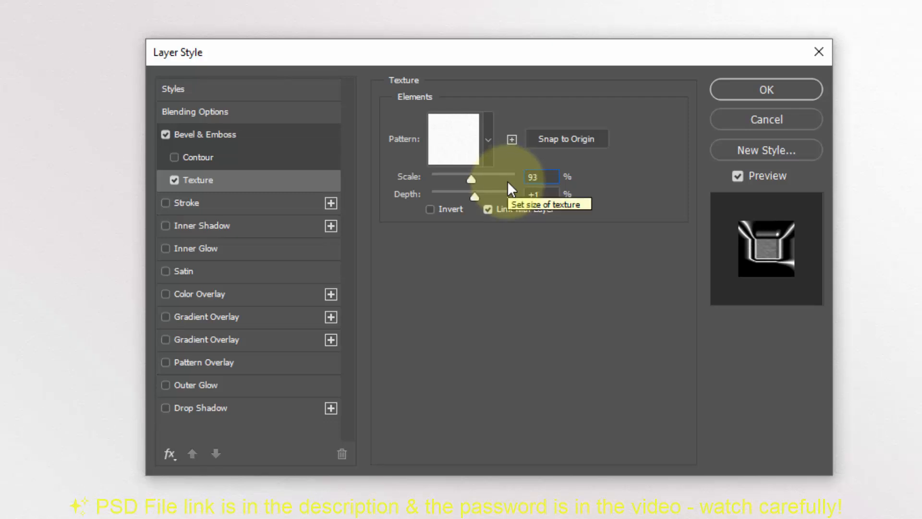
Turn on the upper Gradient Overlay effect and set its blend mode to Lighter Color
{"action": "left_click", "coordinate": [265, 316]}
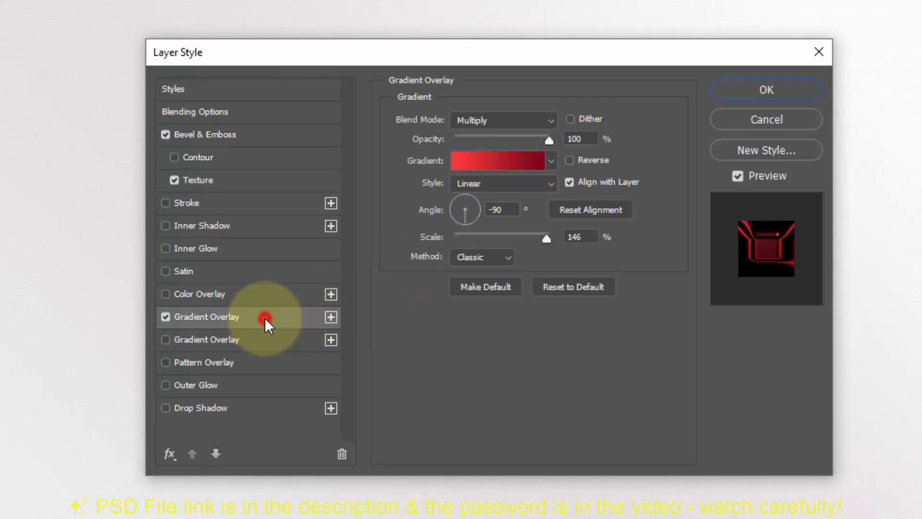
{"action": "left_click", "coordinate": [495, 121]}
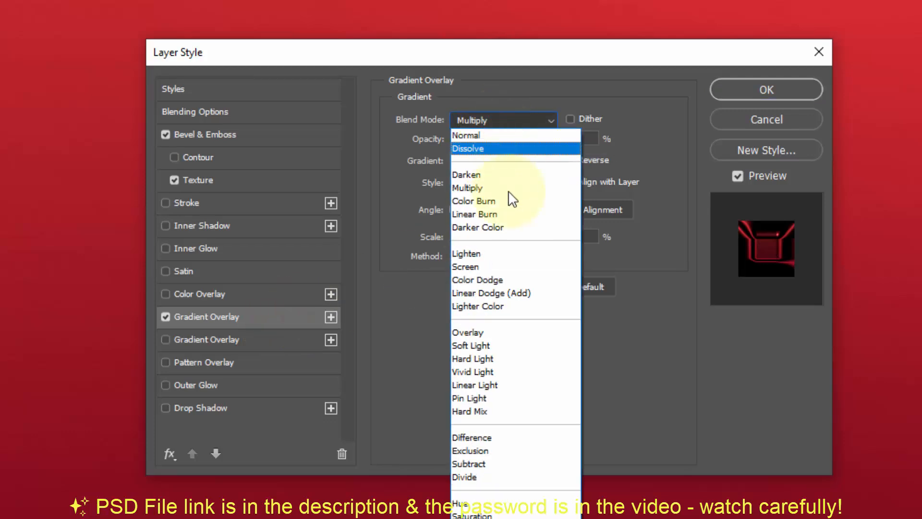
{"action": "left_click", "coordinate": [498, 304]}
{"action": "left_click_drag", "start_coordinate": [584, 139], "coordinate": [520, 142]}
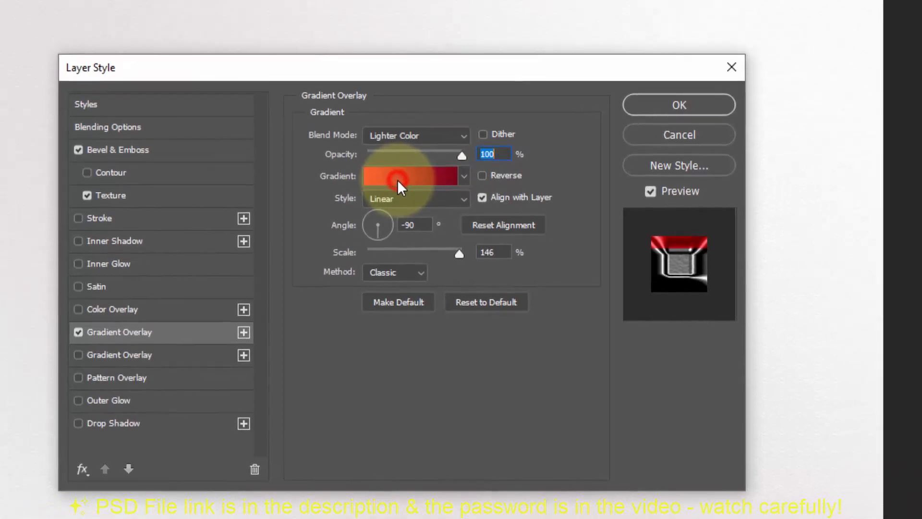
Edit the overlay's gradient and set its starting color stop to 551f07
{"action": "left_click", "coordinate": [485, 163]}
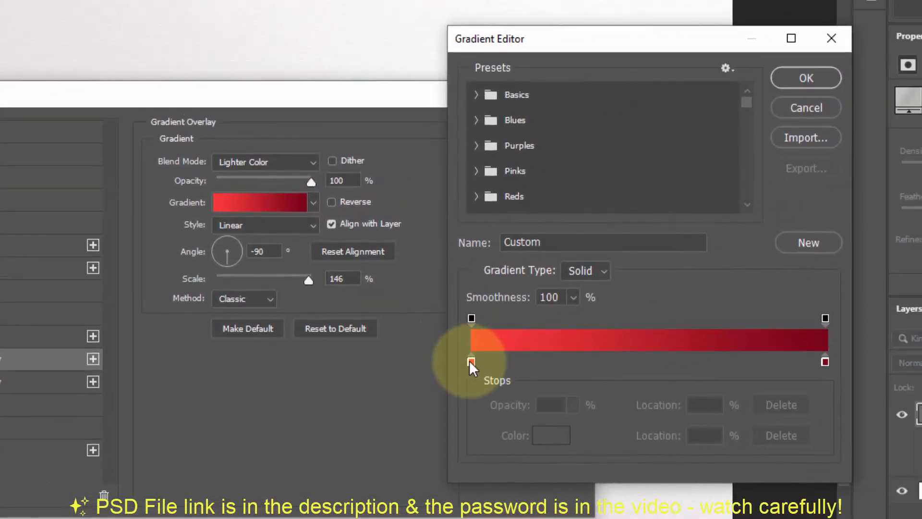
{"action": "left_click", "coordinate": [470, 361]}
{"action": "left_click", "coordinate": [552, 435]}
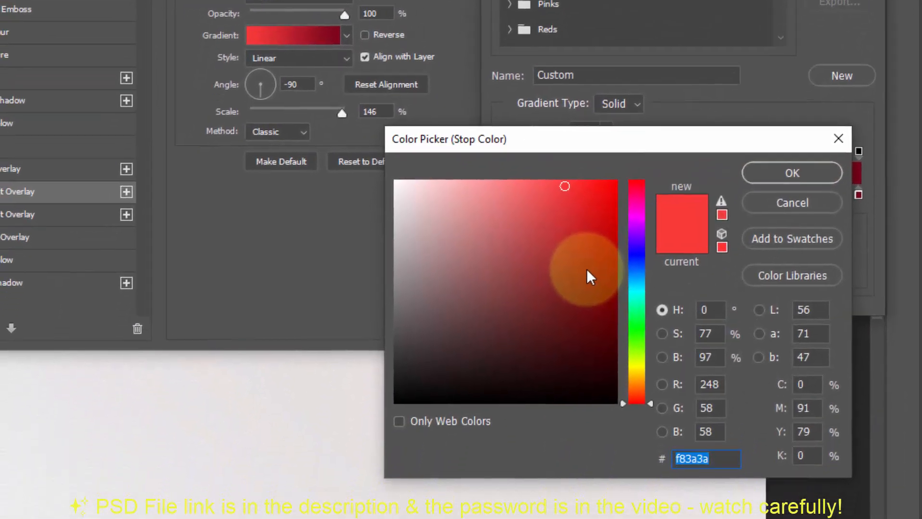
{"action": "type", "text": "551f"}
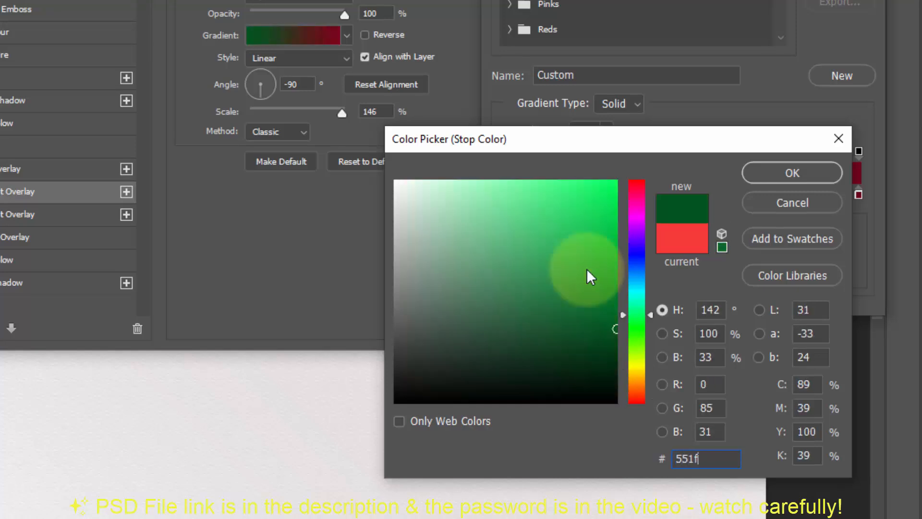
{"action": "type", "text": "07"}
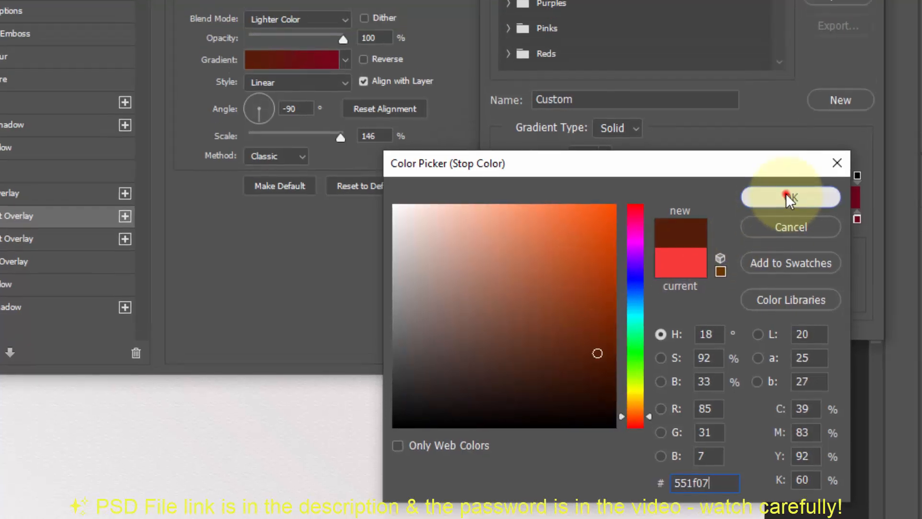
{"action": "left_click", "coordinate": [790, 172]}
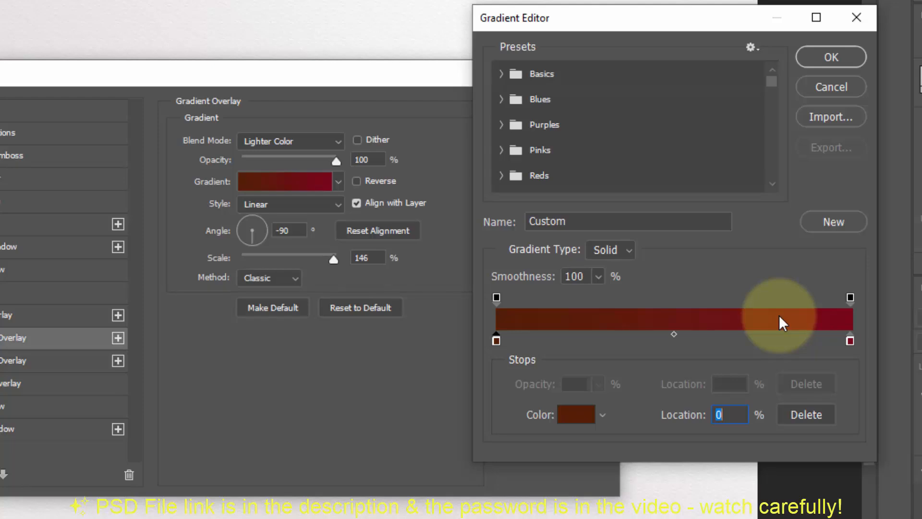
Set the gradient's ending color stop to 160700 and accept the edited gradient
{"action": "left_click", "coordinate": [850, 340]}
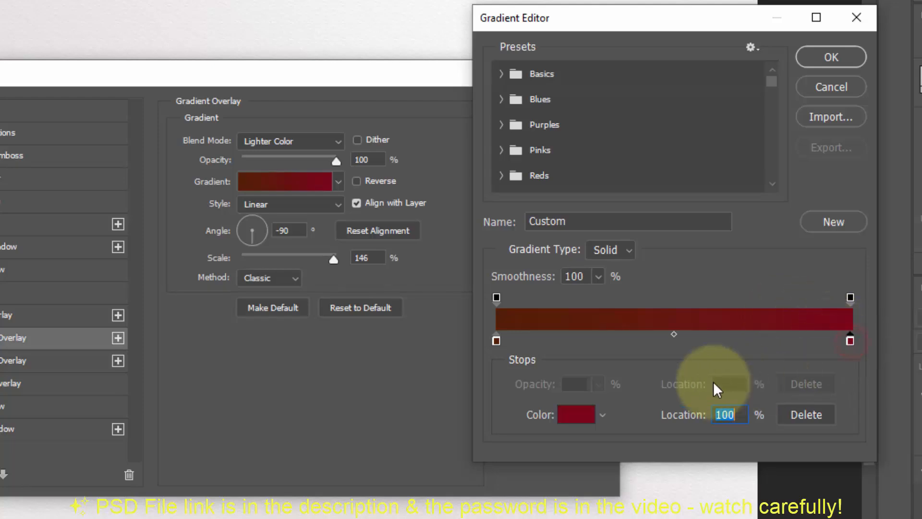
{"action": "left_click", "coordinate": [576, 414]}
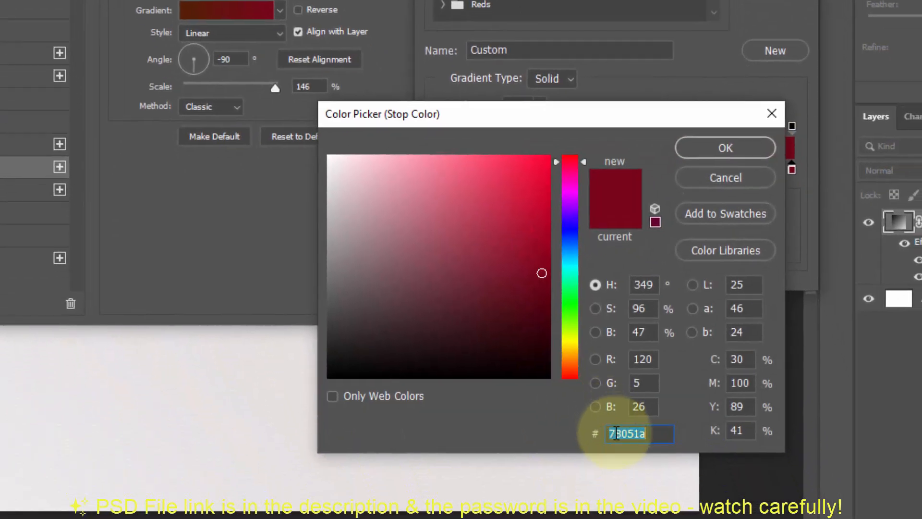
{"action": "type", "text": "016070"}
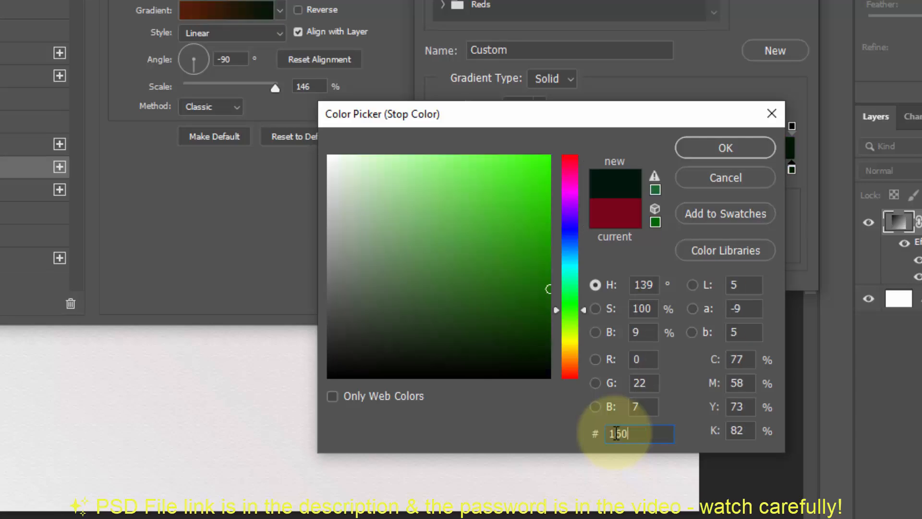
{"action": "type", "text": "00"}
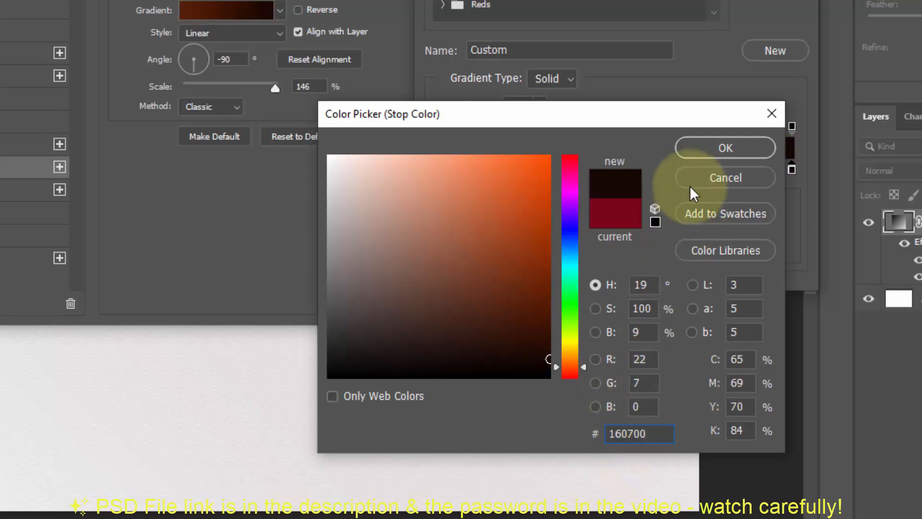
{"action": "left_click", "coordinate": [688, 149]}
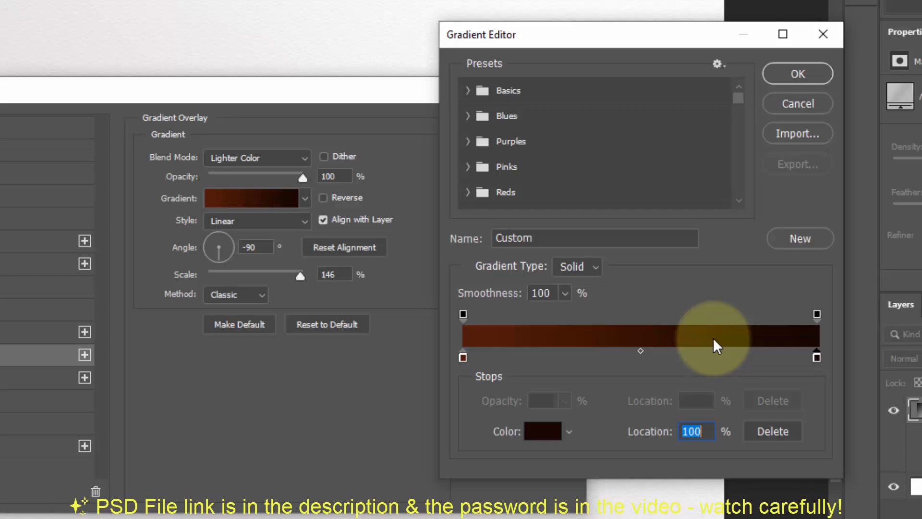
{"action": "left_click", "coordinate": [798, 74]}
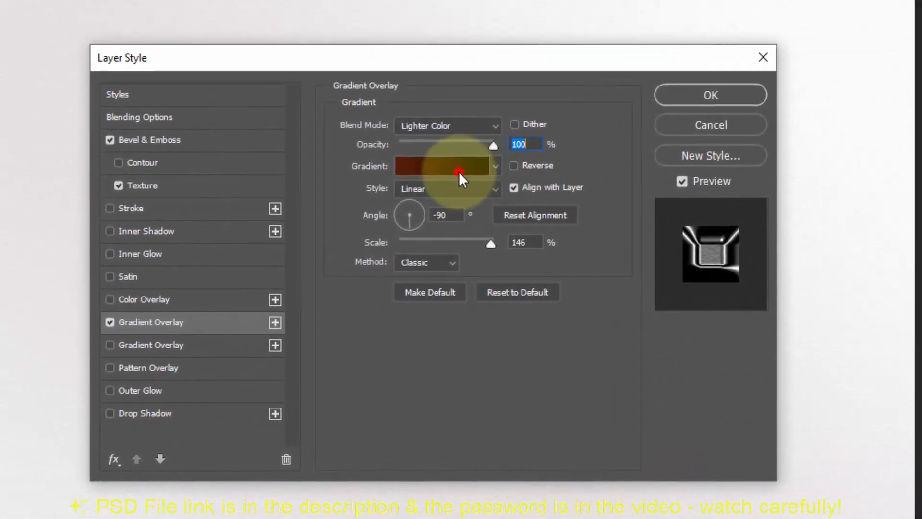
{"action": "left_click", "coordinate": [269, 202]}
{"action": "left_click", "coordinate": [902, 61]}
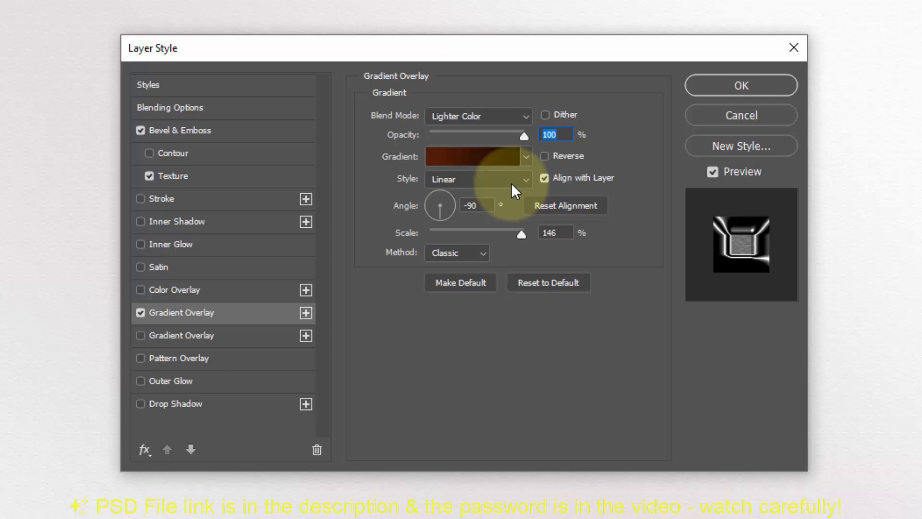
Set the upper Gradient Overlay's style to Radial and its angle to 94°, keeping the scale at 146%
{"action": "left_click", "coordinate": [511, 182]}
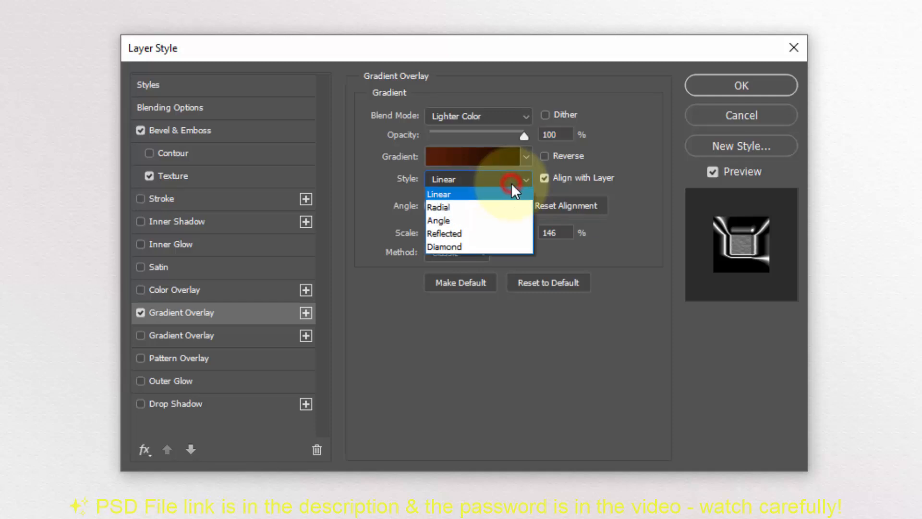
{"action": "left_click", "coordinate": [496, 206]}
{"action": "left_click", "coordinate": [486, 204]}
{"action": "left_click_drag", "start_coordinate": [484, 205], "coordinate": [400, 184]}
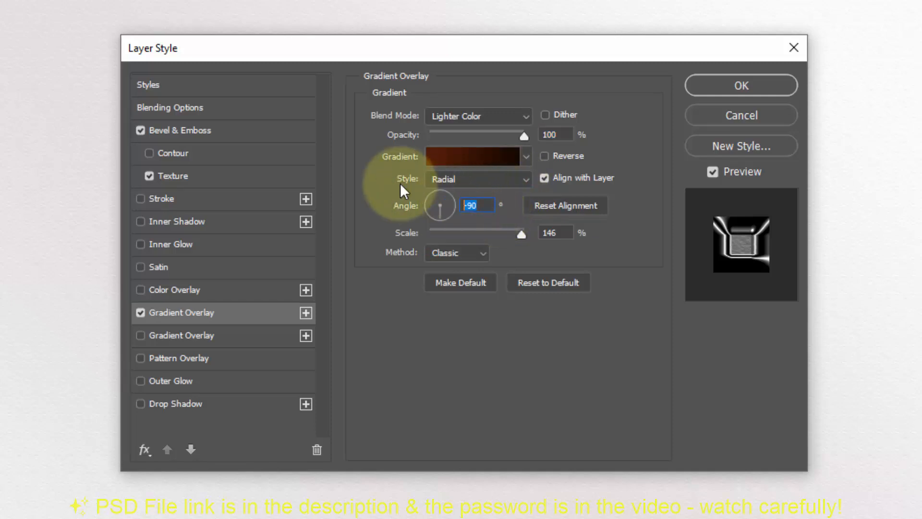
{"action": "type", "text": "94"}
{"action": "left_click_drag", "start_coordinate": [561, 233], "coordinate": [520, 232]}
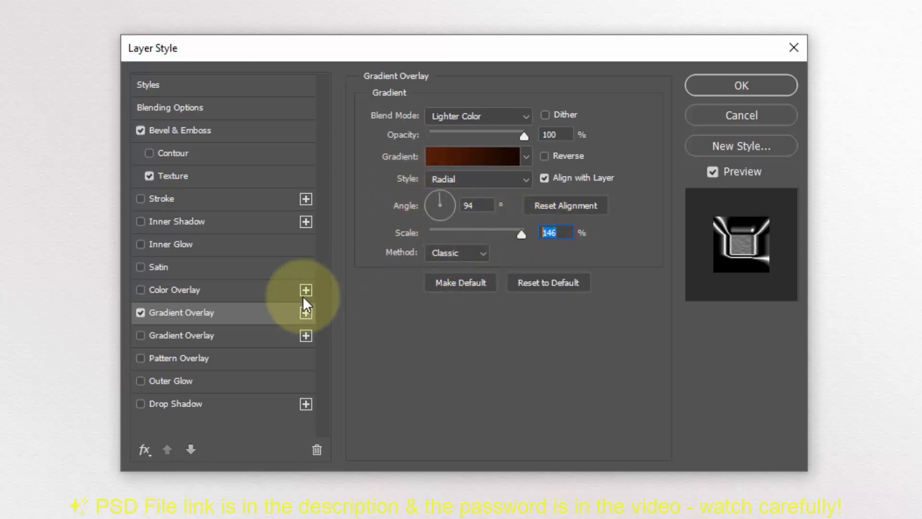
Turn on the second Gradient Overlay and give it the Screen blend mode at 18% opacity
{"action": "left_click", "coordinate": [249, 334]}
{"action": "left_click", "coordinate": [503, 120]}
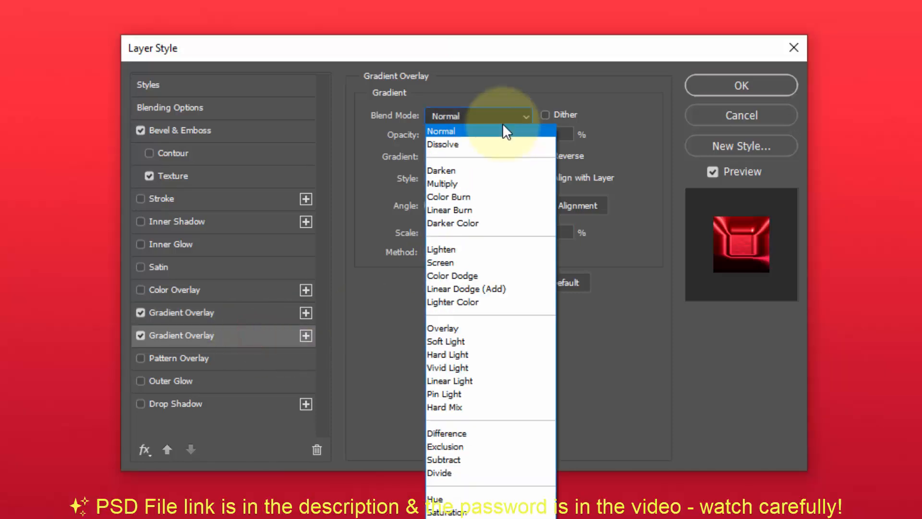
{"action": "left_click", "coordinate": [470, 261]}
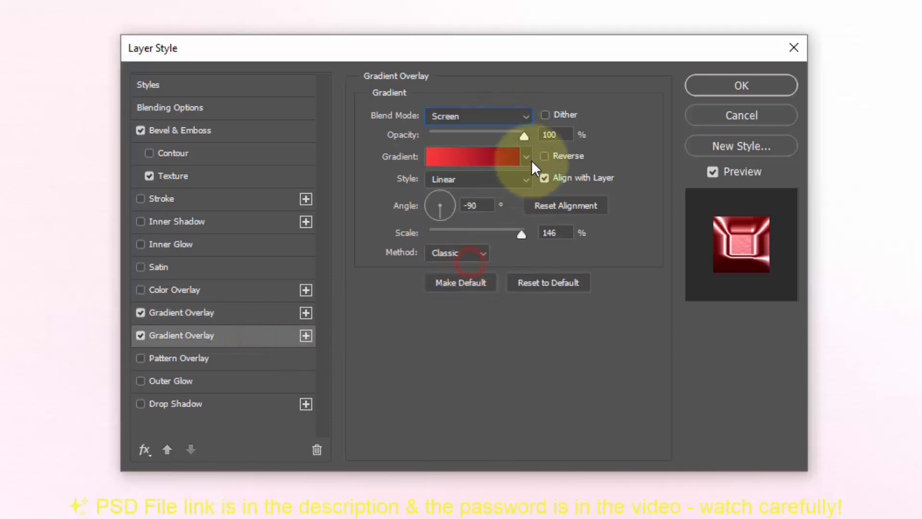
{"action": "left_click_drag", "start_coordinate": [565, 135], "coordinate": [512, 136]}
{"action": "type", "text": "18"}
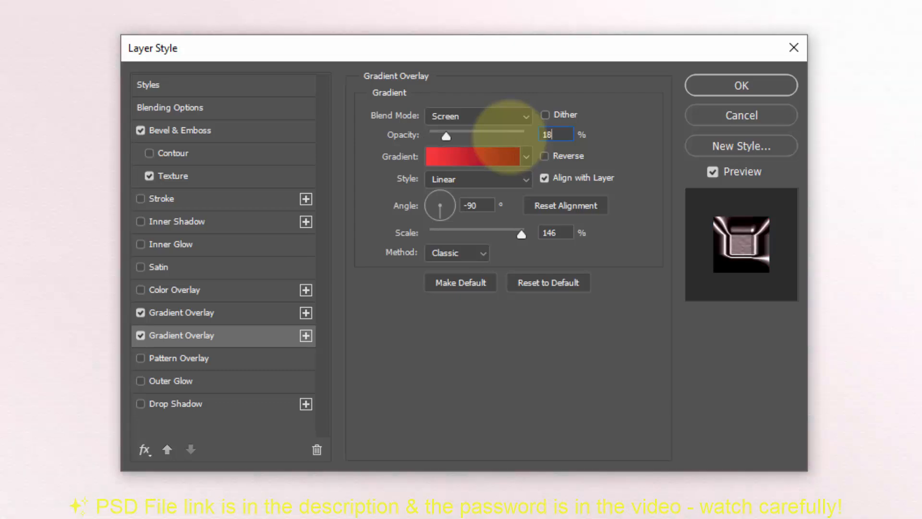
Edit the second overlay's gradient and set its starting color stop to 1562cc
{"action": "left_click", "coordinate": [490, 160]}
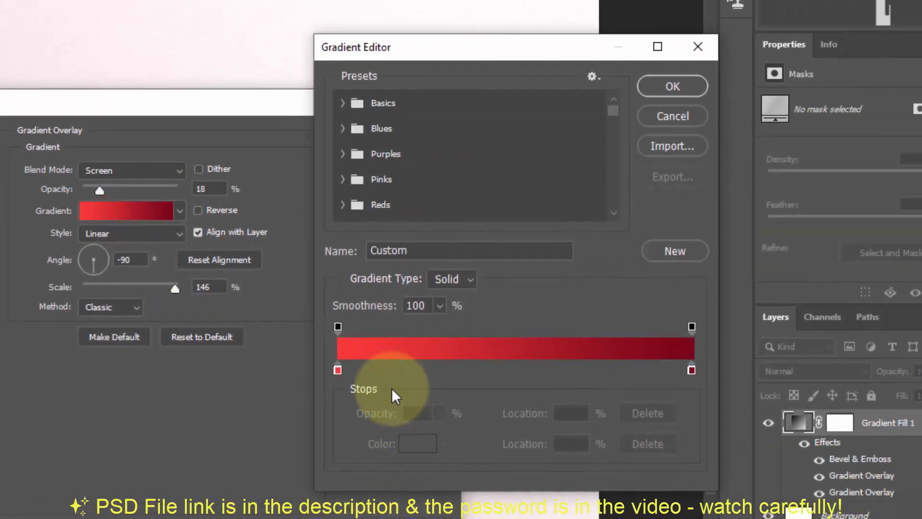
{"action": "left_click", "coordinate": [337, 370]}
{"action": "left_click", "coordinate": [417, 444]}
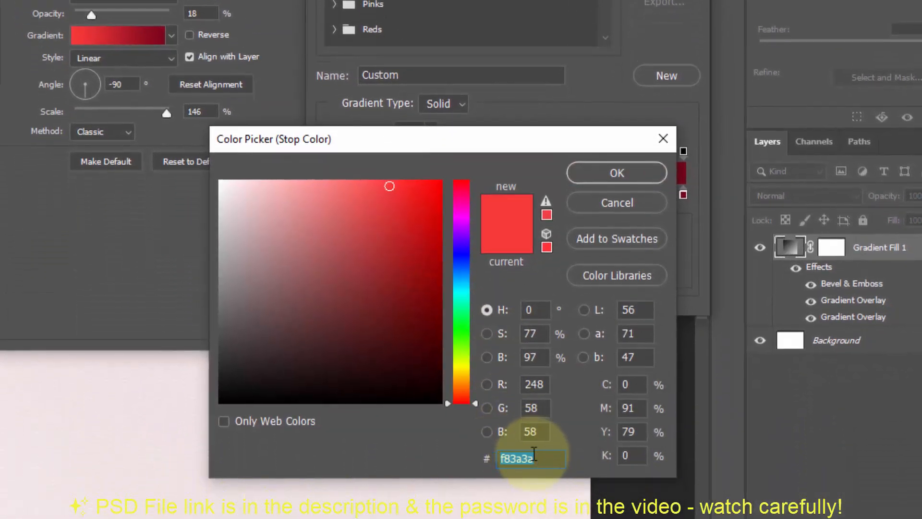
{"action": "type", "text": "1562cc"}
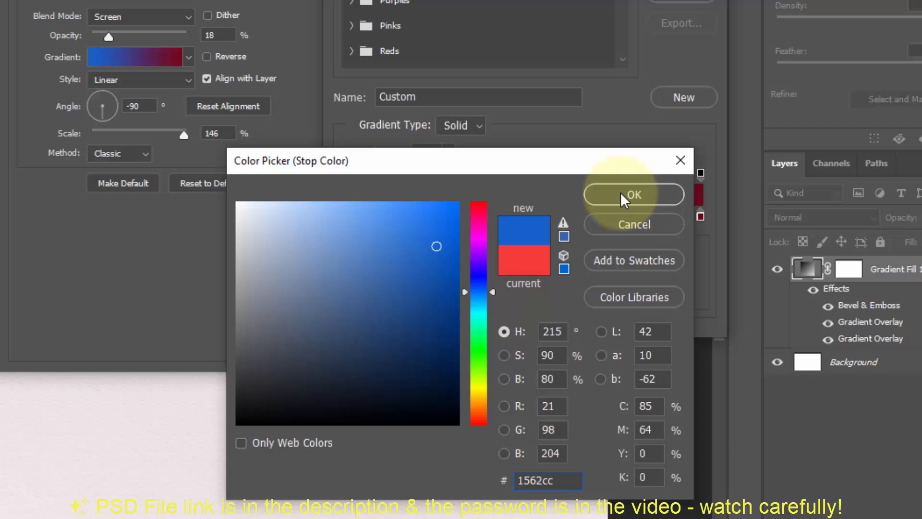
{"action": "left_click", "coordinate": [622, 195]}
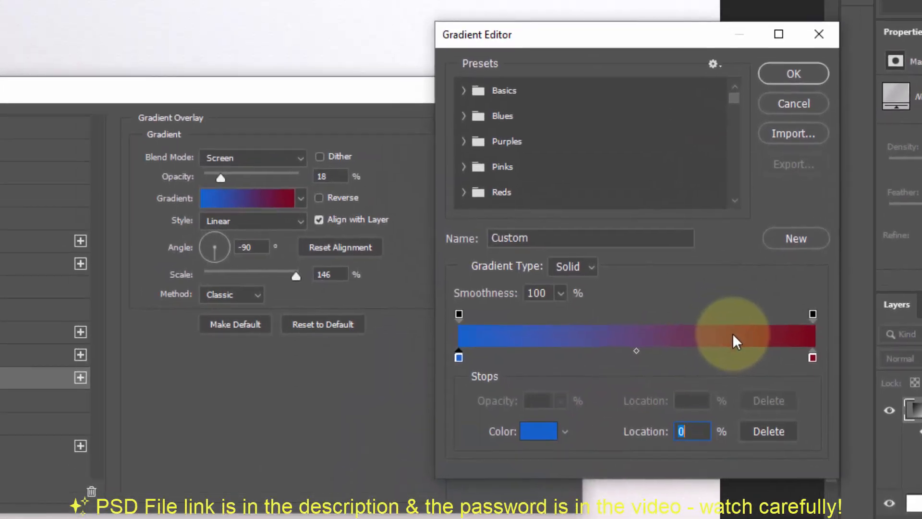
Set the second overlay's ending color stop to 160700 and accept the gradient
{"action": "left_click", "coordinate": [812, 358]}
{"action": "left_click", "coordinate": [549, 431]}
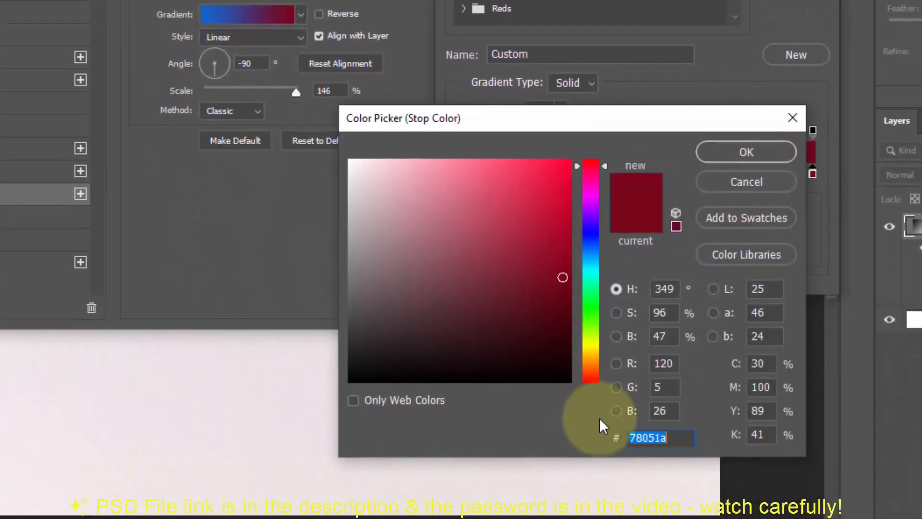
{"action": "type", "text": "160"}
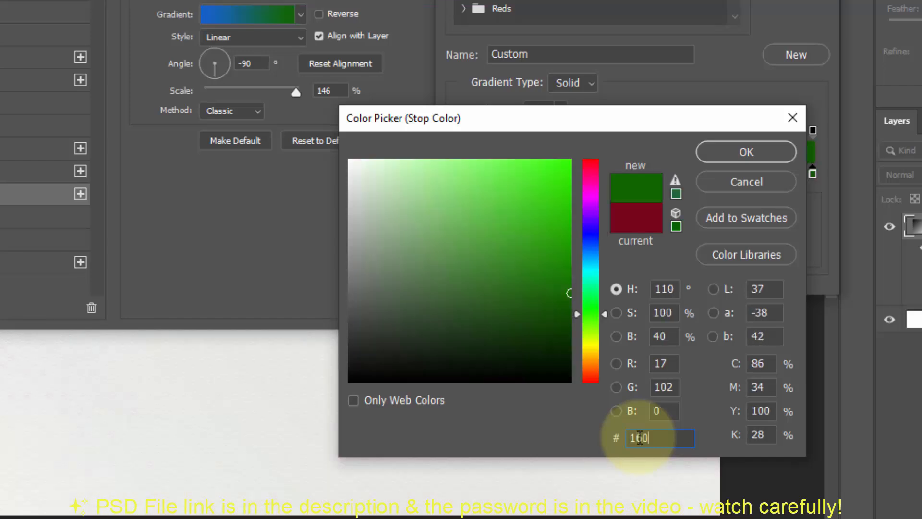
{"action": "type", "text": "700"}
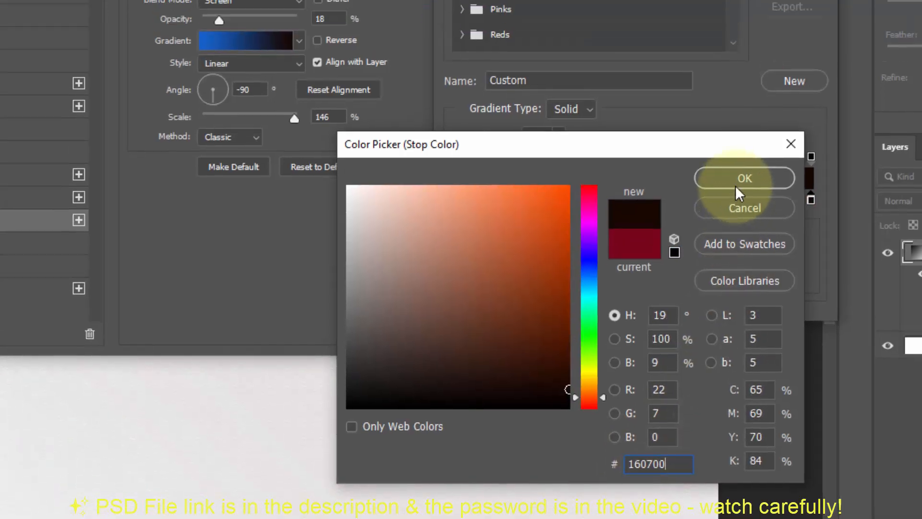
{"action": "left_click", "coordinate": [747, 151]}
{"action": "left_click", "coordinate": [785, 15]}
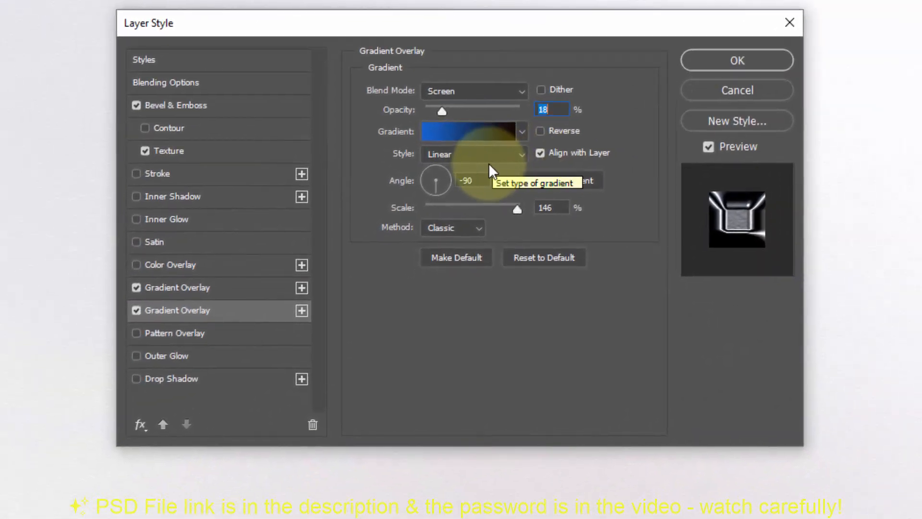
Set the second overlay's angle to -95°, its style to Radial and its scale to 150%
{"action": "left_click", "coordinate": [480, 180]}
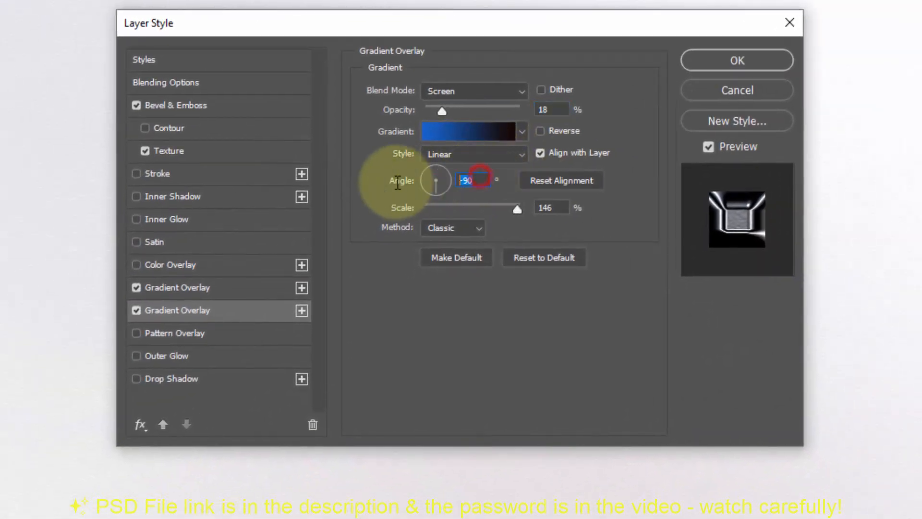
{"action": "type", "text": "-9"}
{"action": "left_click", "coordinate": [444, 154]}
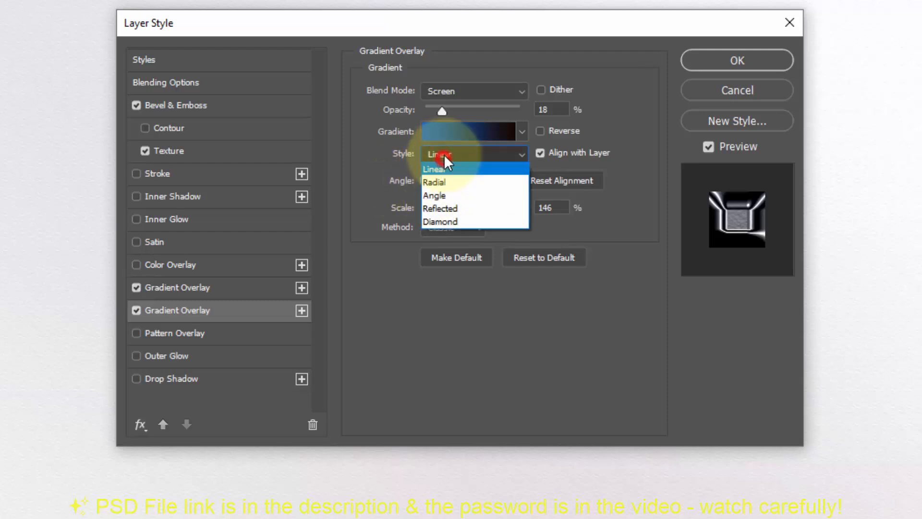
{"action": "left_click", "coordinate": [451, 182]}
{"action": "left_click", "coordinate": [555, 207]}
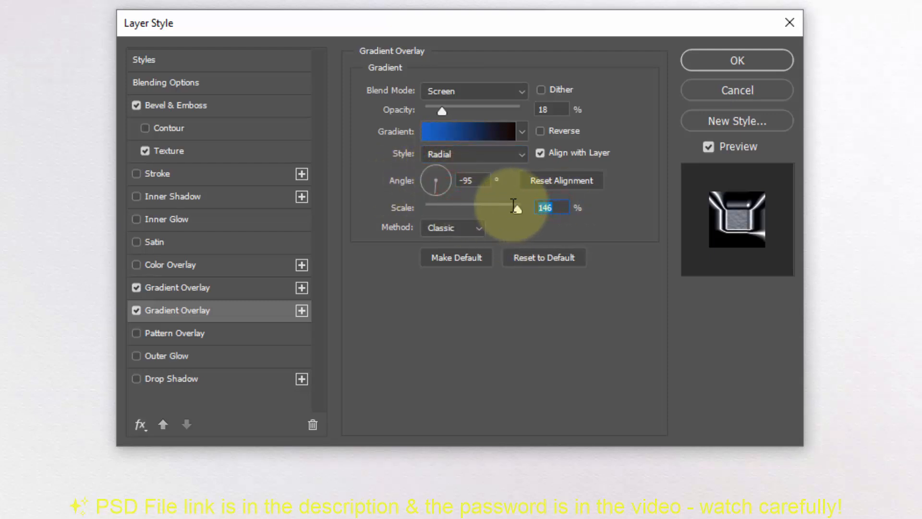
{"action": "type", "text": "15"}
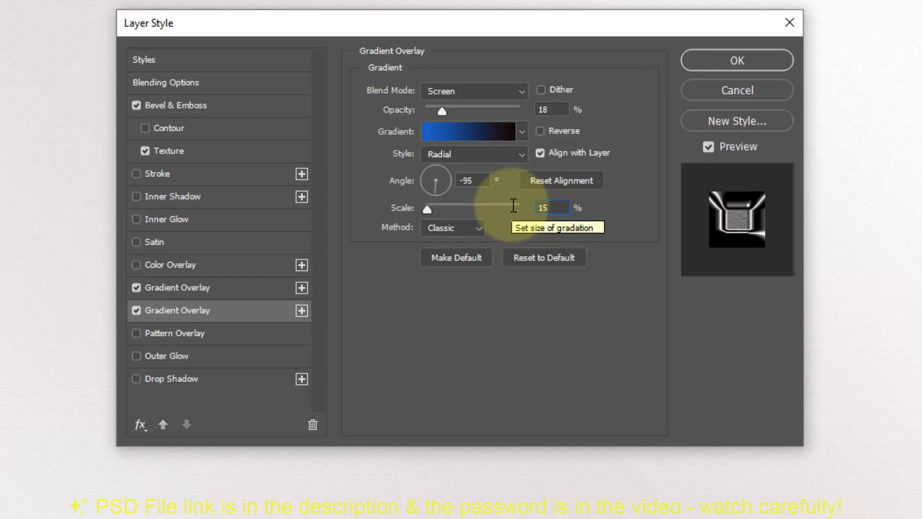
{"action": "type", "text": "0"}
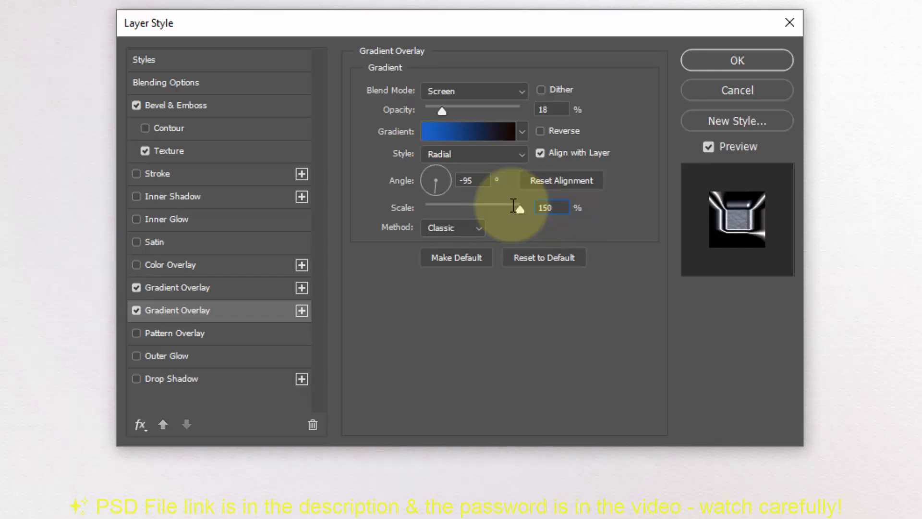
Add a third Gradient Overlay below the second and set it to Multiply at 52% opacity
{"action": "left_click", "coordinate": [301, 310]}
{"action": "left_click", "coordinate": [244, 336]}
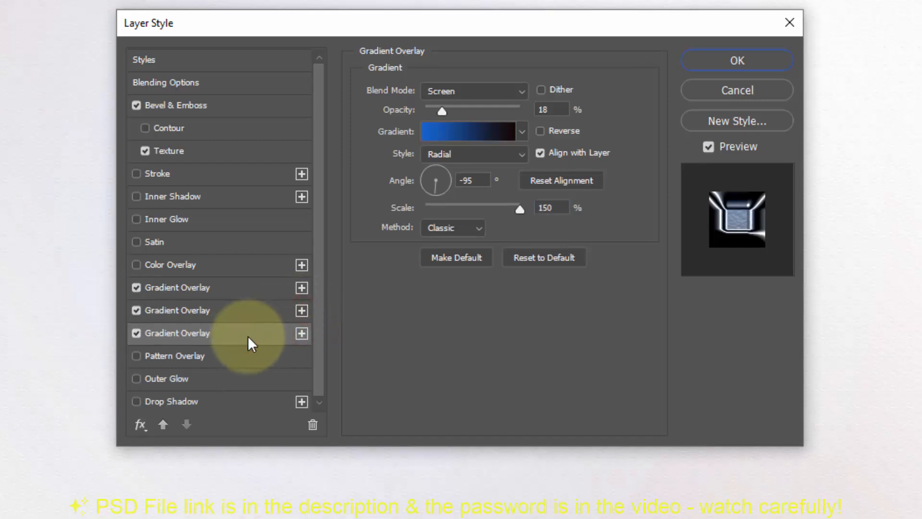
{"action": "left_click", "coordinate": [447, 89]}
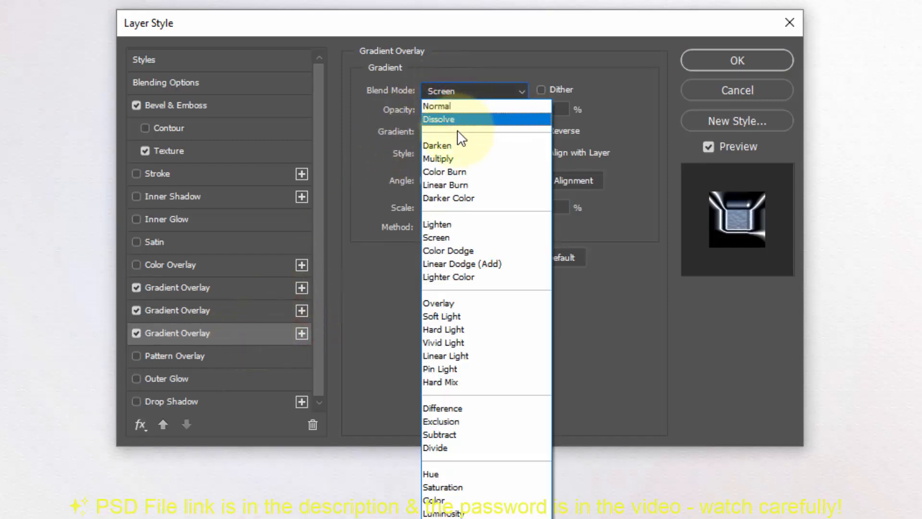
{"action": "left_click", "coordinate": [456, 159]}
{"action": "left_click", "coordinate": [552, 109]}
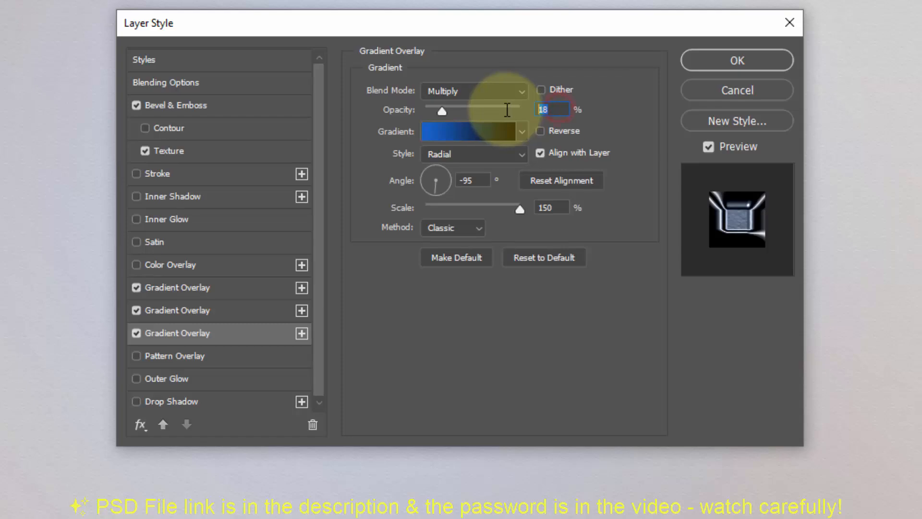
{"action": "type", "text": "52"}
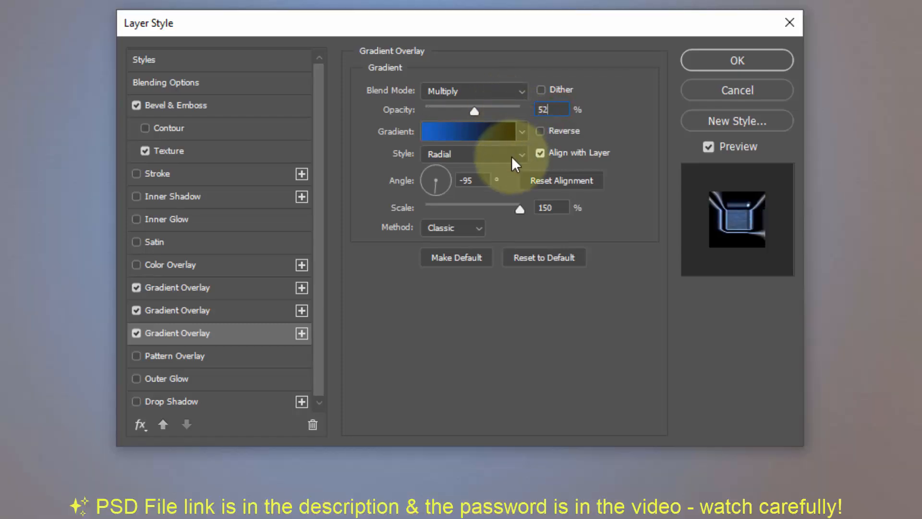
Edit the third overlay's gradient and change its starting color stop to pure white
{"action": "left_click", "coordinate": [468, 131]}
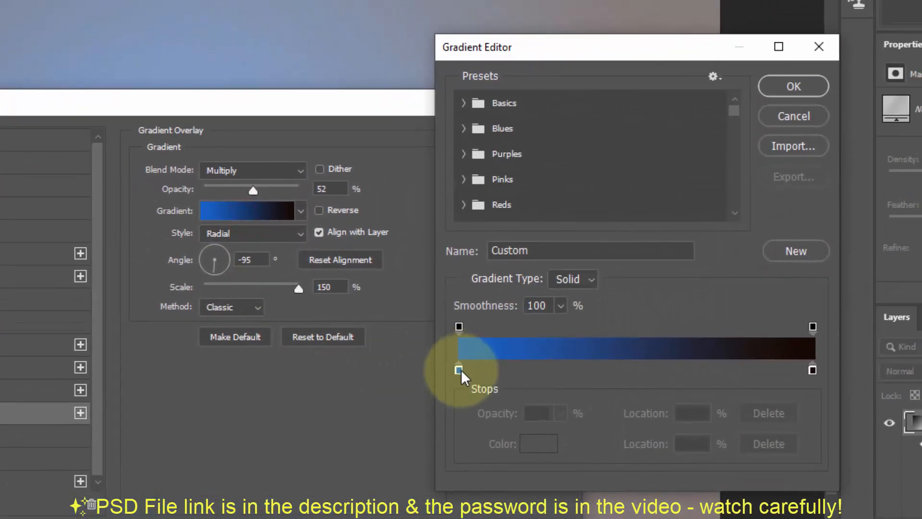
{"action": "left_click", "coordinate": [459, 369]}
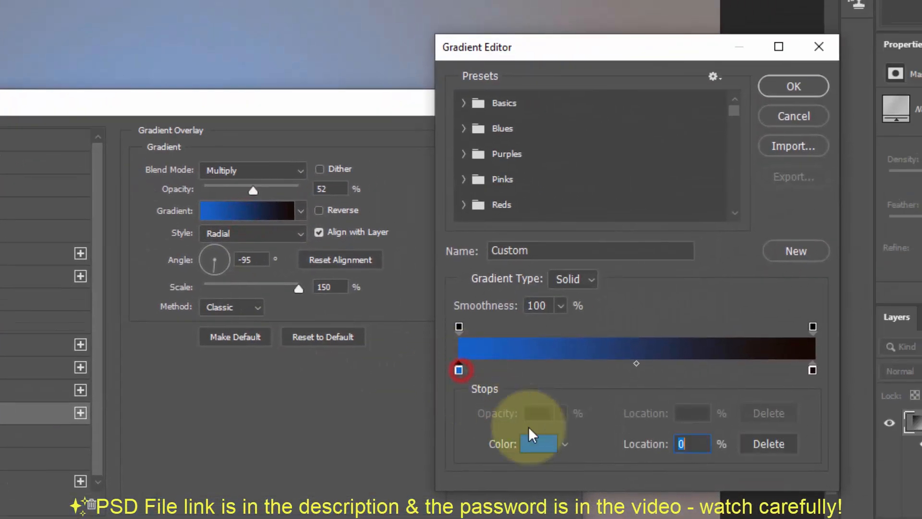
{"action": "left_click", "coordinate": [534, 440]}
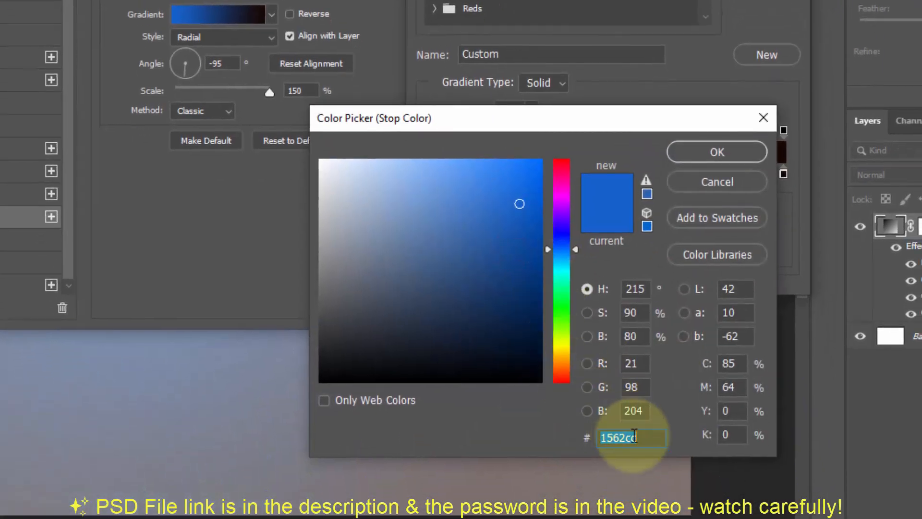
{"action": "mouse_move", "coordinate": [471, 275]}
{"action": "left_mouse_down"}
{"action": "mouse_move", "coordinate": [360, 208]}
{"action": "mouse_move", "coordinate": [288, 148]}
{"action": "left_mouse_up"}
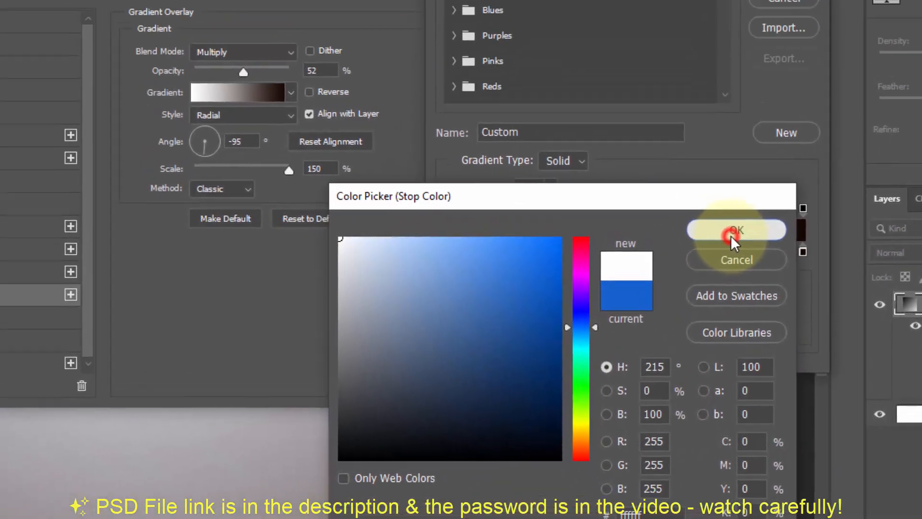
{"action": "left_click", "coordinate": [716, 153]}
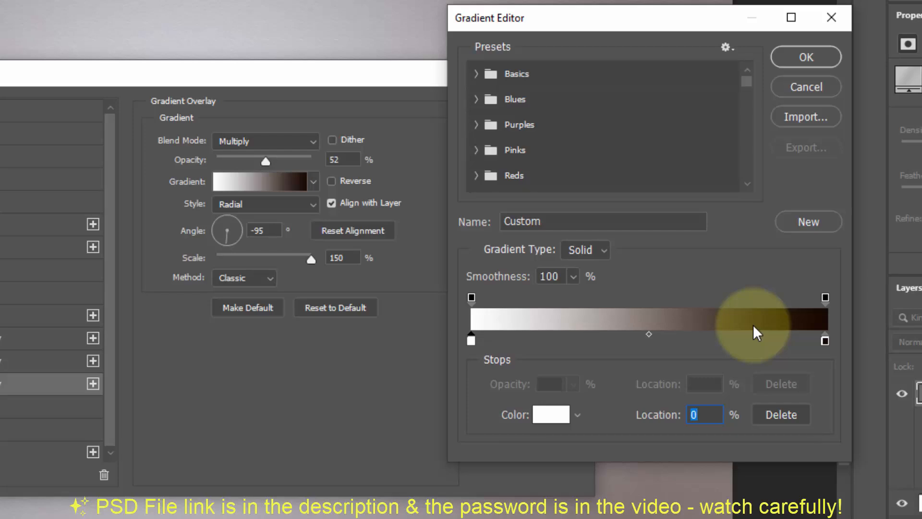
Check the third overlay's ending color stop, keep it at 160700 and accept the gradient
{"action": "left_click", "coordinate": [825, 341]}
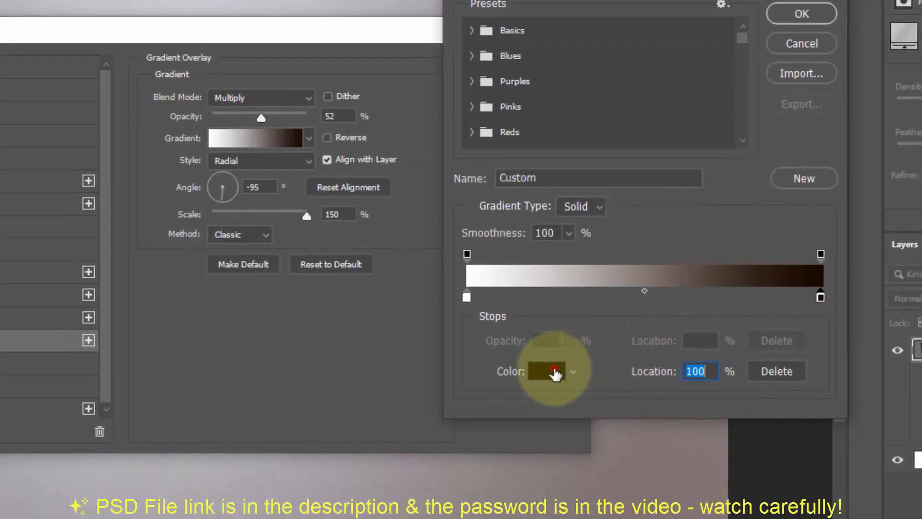
{"action": "left_click", "coordinate": [550, 414]}
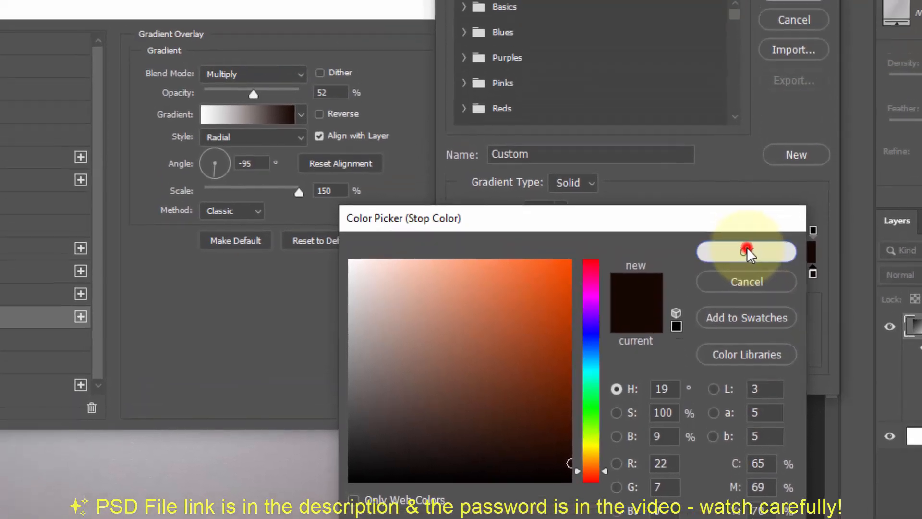
{"action": "left_click", "coordinate": [742, 162]}
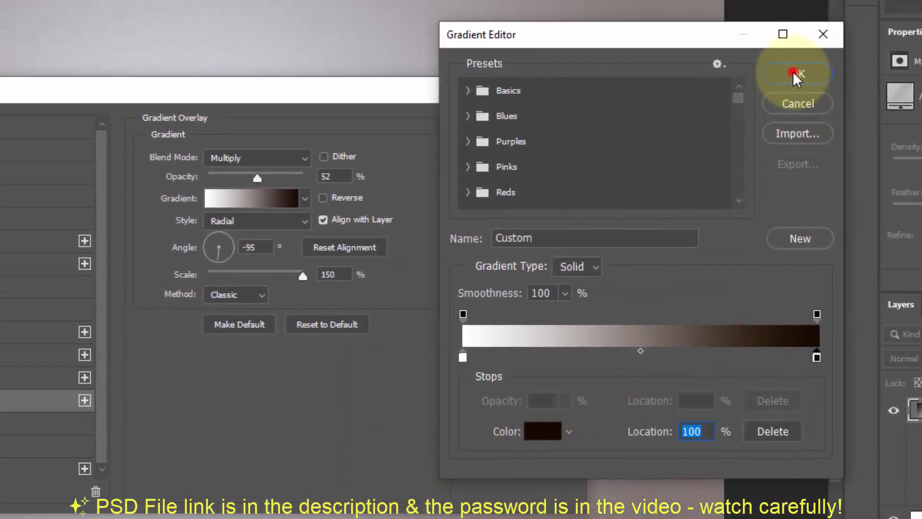
{"action": "left_click", "coordinate": [793, 73]}
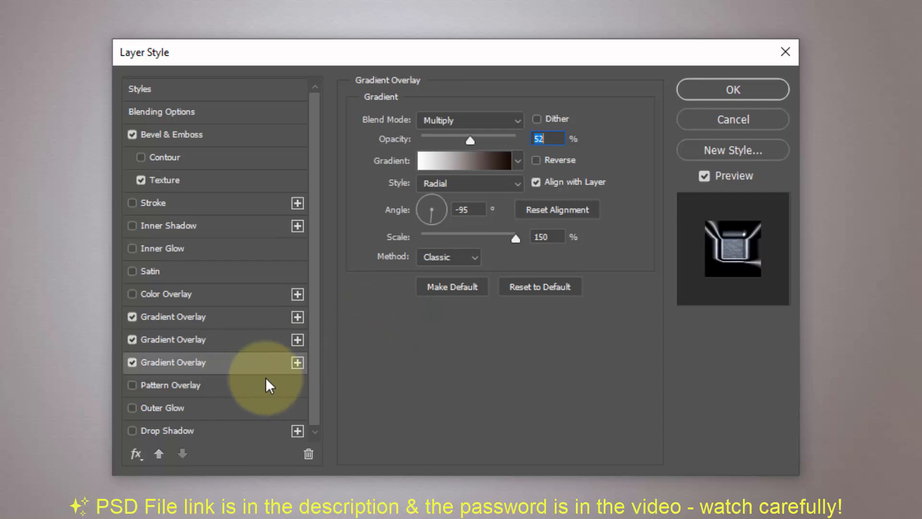
Add a fourth Gradient Overlay below the third and set it to Normal at 100% opacity
{"action": "left_click", "coordinate": [293, 362]}
{"action": "left_click", "coordinate": [241, 384]}
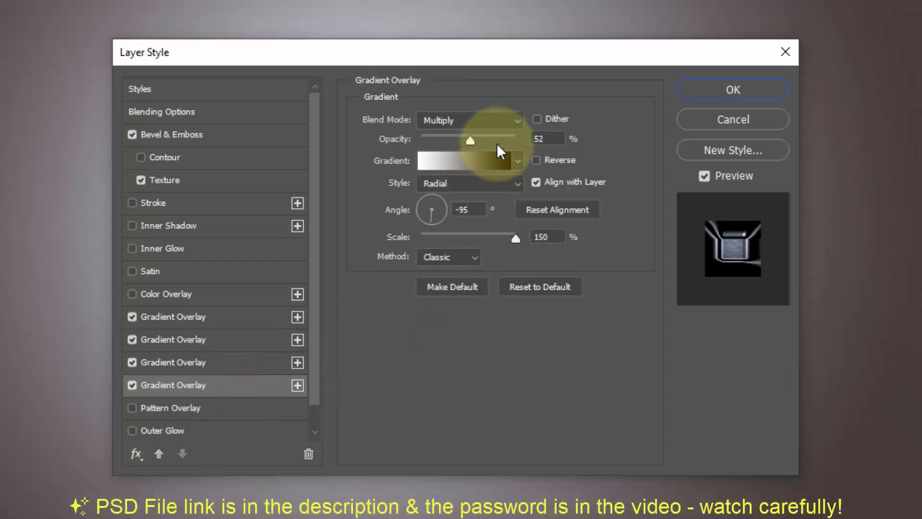
{"action": "left_click", "coordinate": [487, 120]}
{"action": "left_click", "coordinate": [480, 132]}
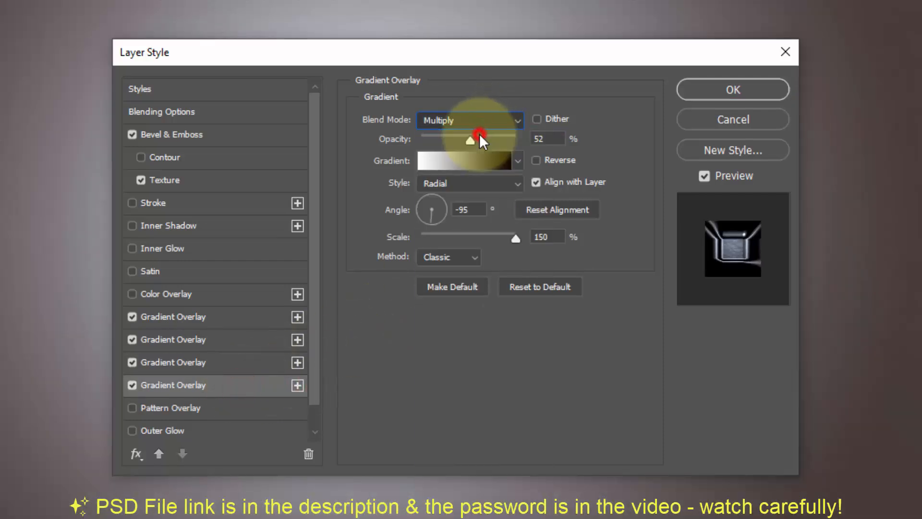
{"action": "left_click", "coordinate": [542, 139]}
{"action": "type", "text": "100"}
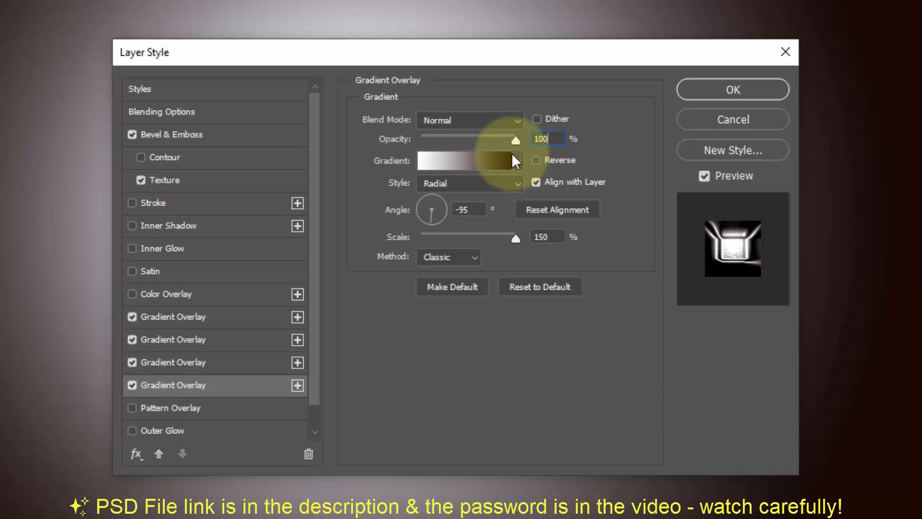
Edit the fourth overlay's gradient and set its starting color stop to ff3636
{"action": "left_click", "coordinate": [466, 161]}
{"action": "left_click", "coordinate": [676, 319]}
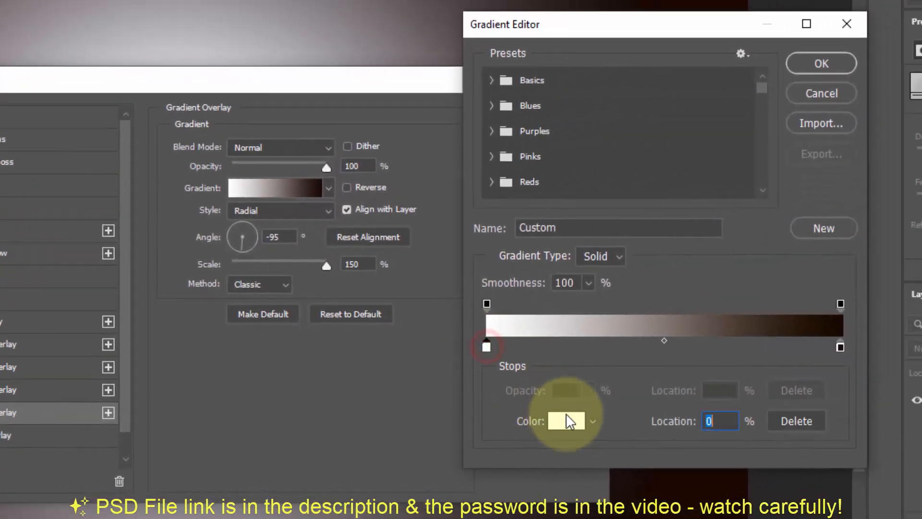
{"action": "left_click", "coordinate": [568, 427]}
{"action": "left_click", "coordinate": [630, 428]}
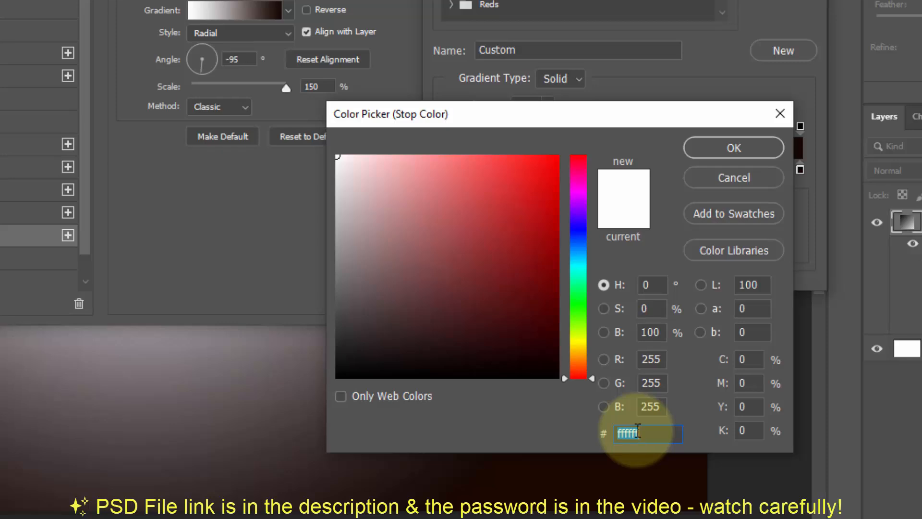
{"action": "type", "text": "ff3636"}
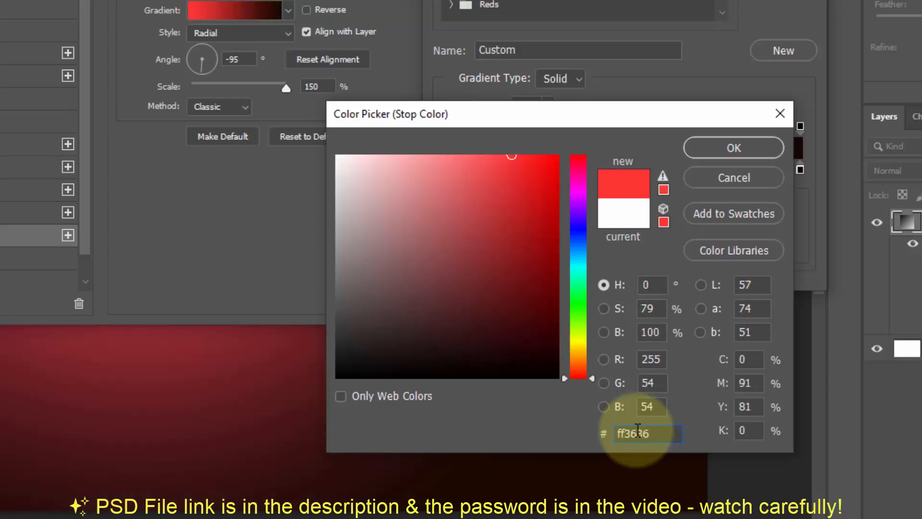
{"action": "left_click", "coordinate": [735, 152]}
Set the fourth overlay's ending color stop to 960000 and accept the gradient
{"action": "left_click", "coordinate": [798, 171]}
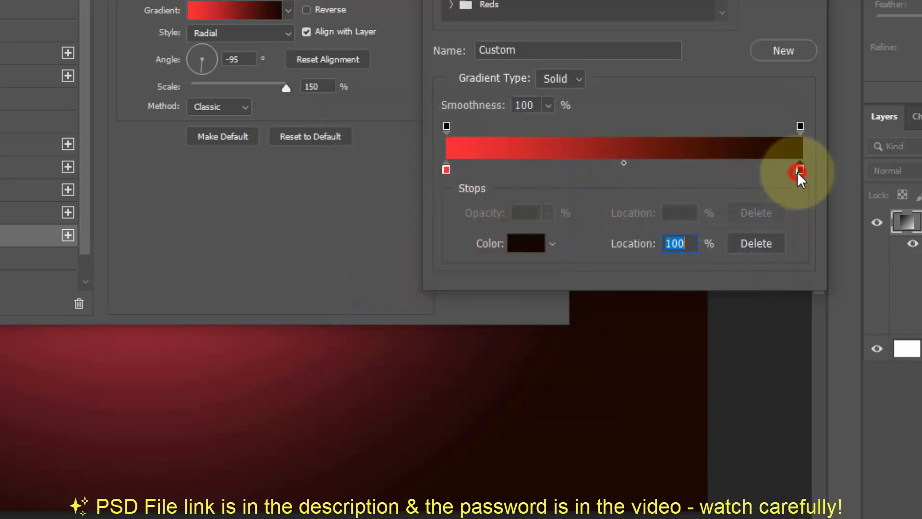
{"action": "left_click", "coordinate": [534, 243]}
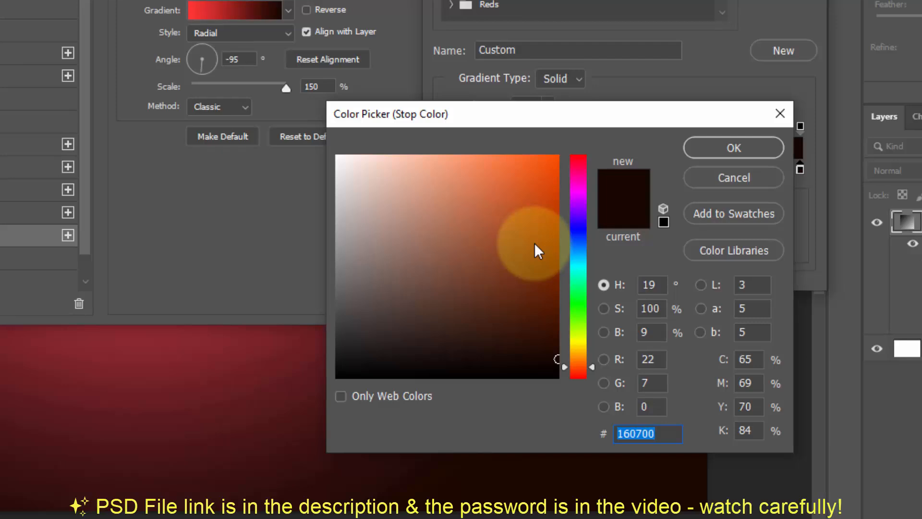
{"action": "left_click", "coordinate": [631, 432]}
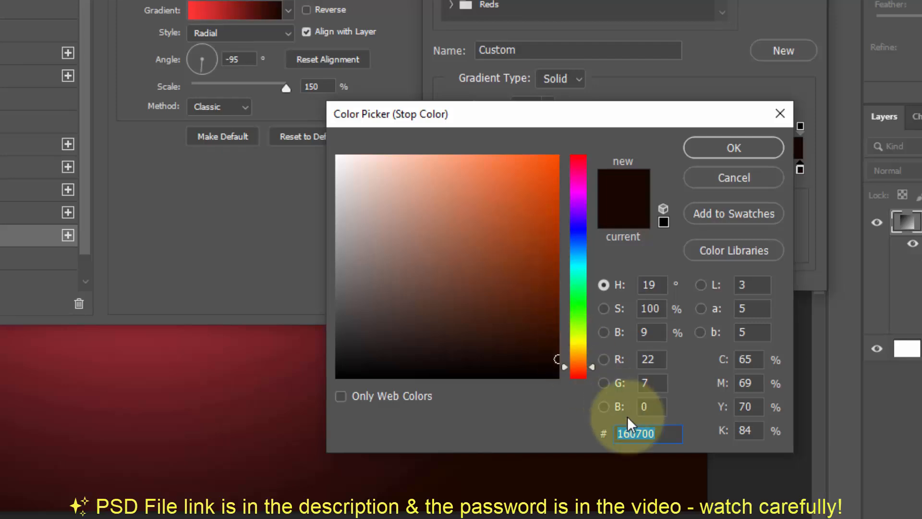
{"action": "type", "text": "96"}
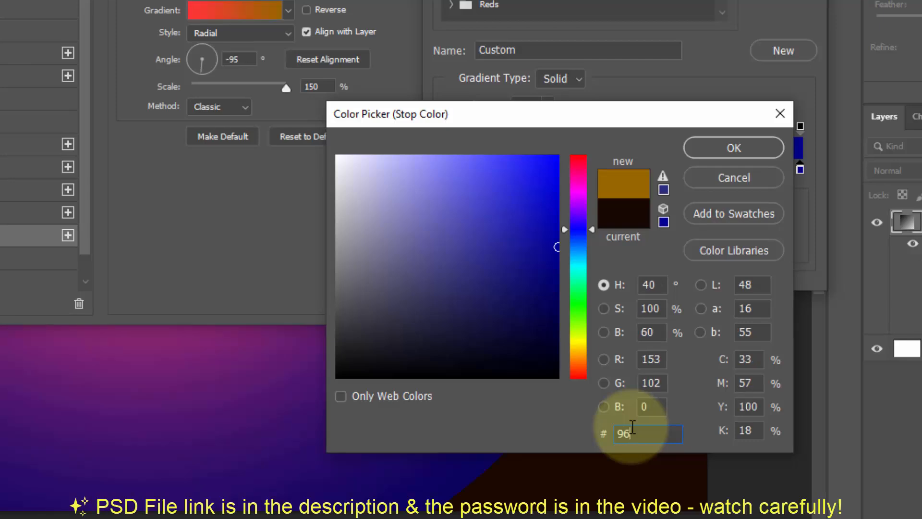
{"action": "type", "text": "0000"}
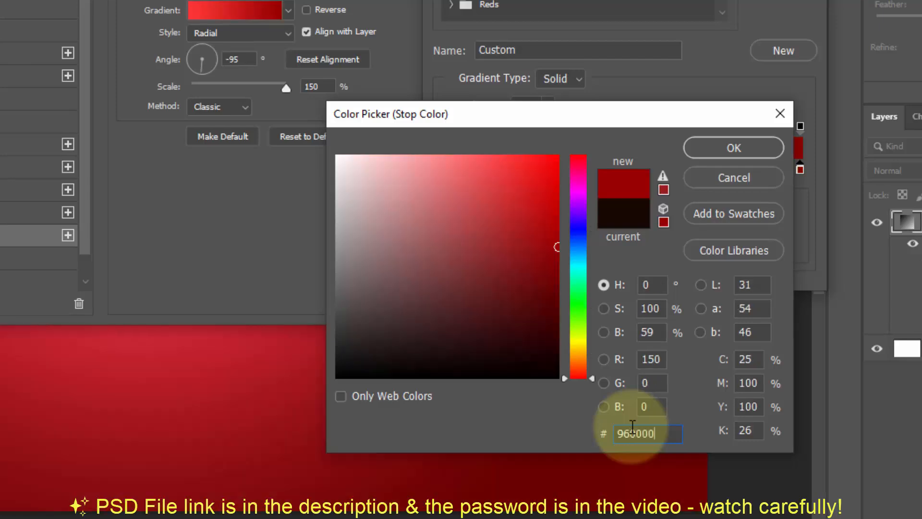
{"action": "left_click", "coordinate": [743, 151]}
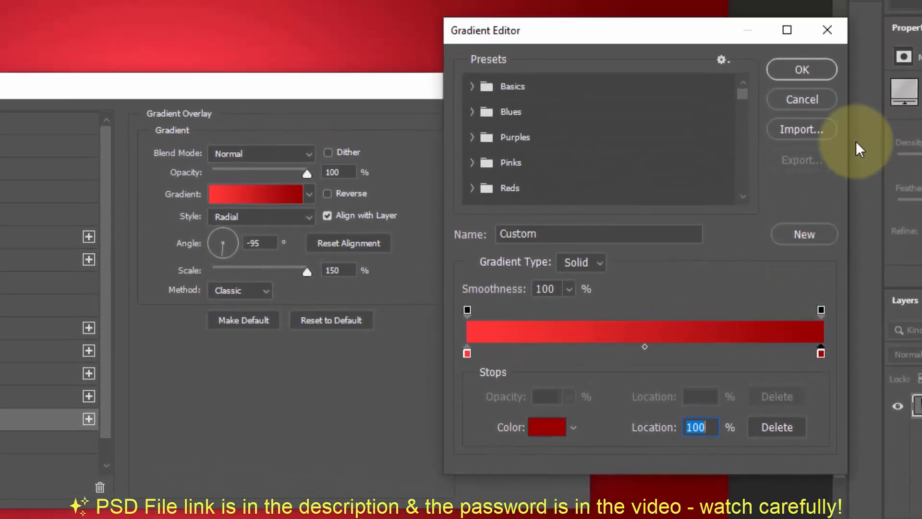
{"action": "left_click", "coordinate": [801, 69]}
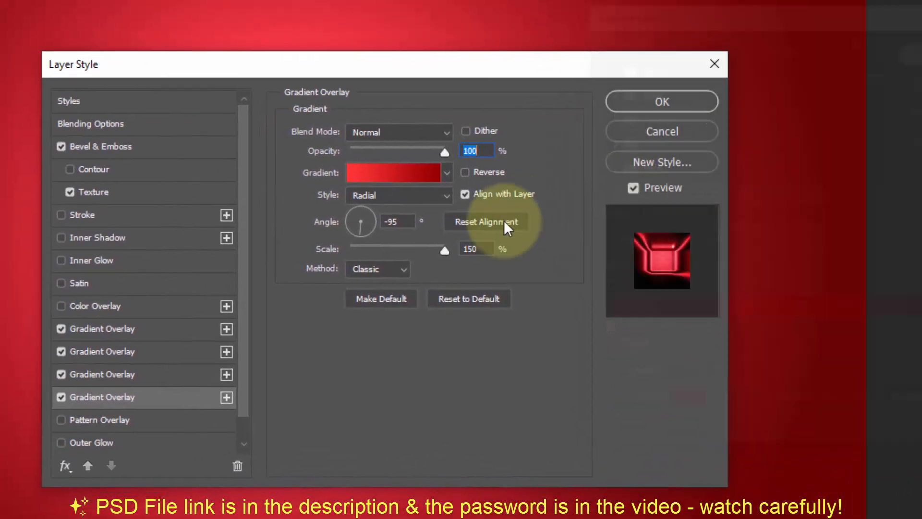
Set the fourth overlay's angle to -142° and apply the layer style to the gradient fill layer
{"action": "double_click", "coordinate": [405, 221]}
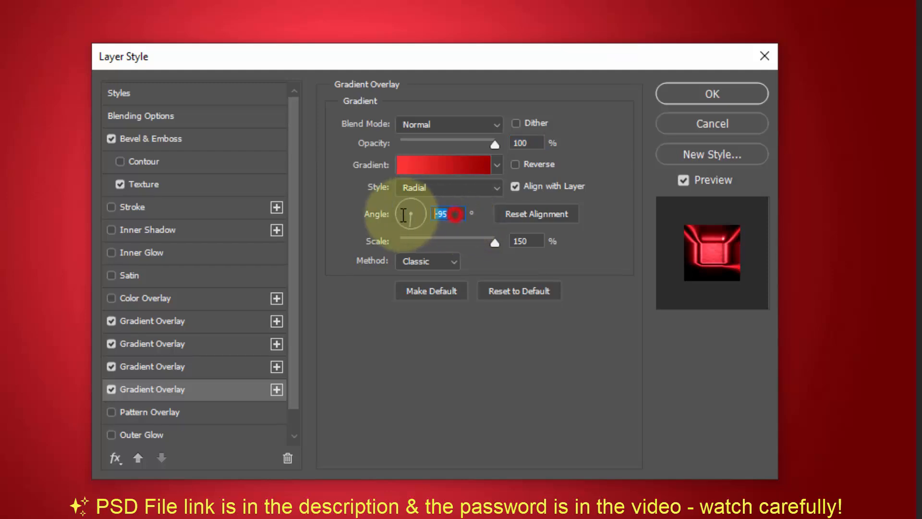
{"action": "type", "text": "-142"}
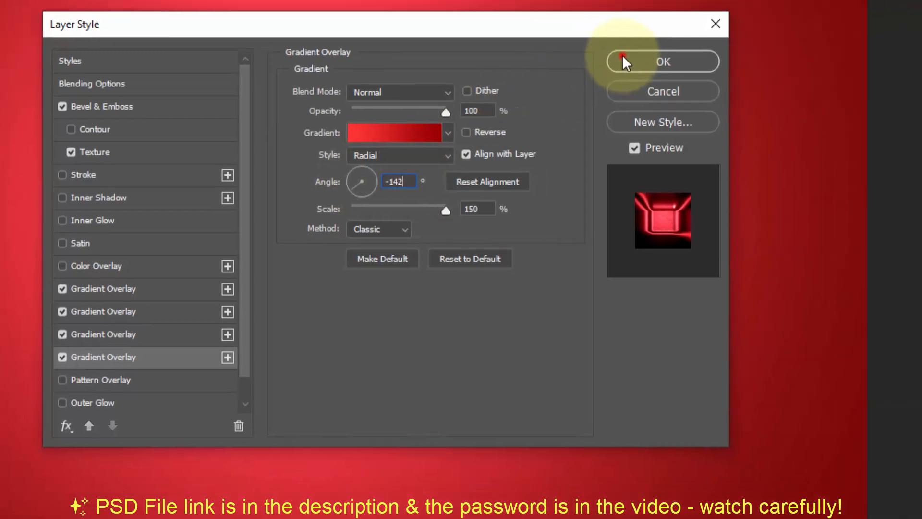
{"action": "left_click", "coordinate": [713, 94]}
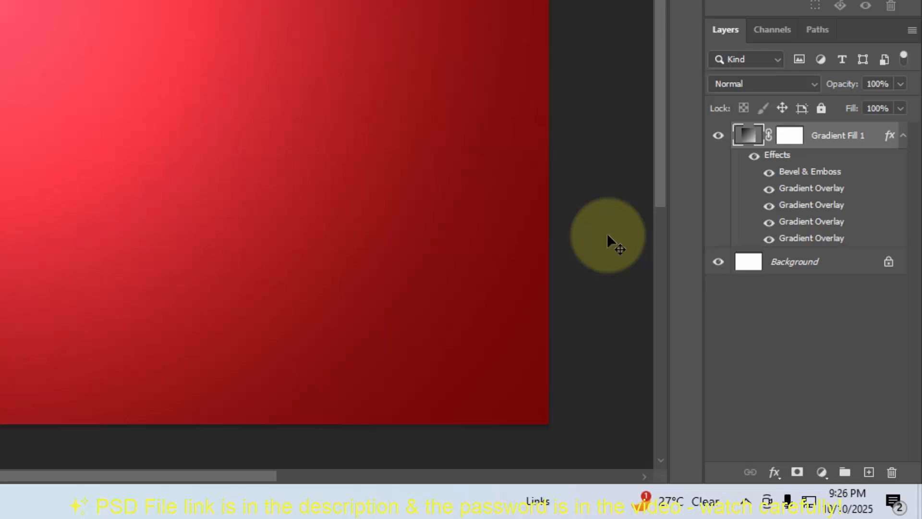
Unlock the background layer and group it with the Gradient Fill 1 layer as Background
{"action": "left_click", "coordinate": [902, 136]}
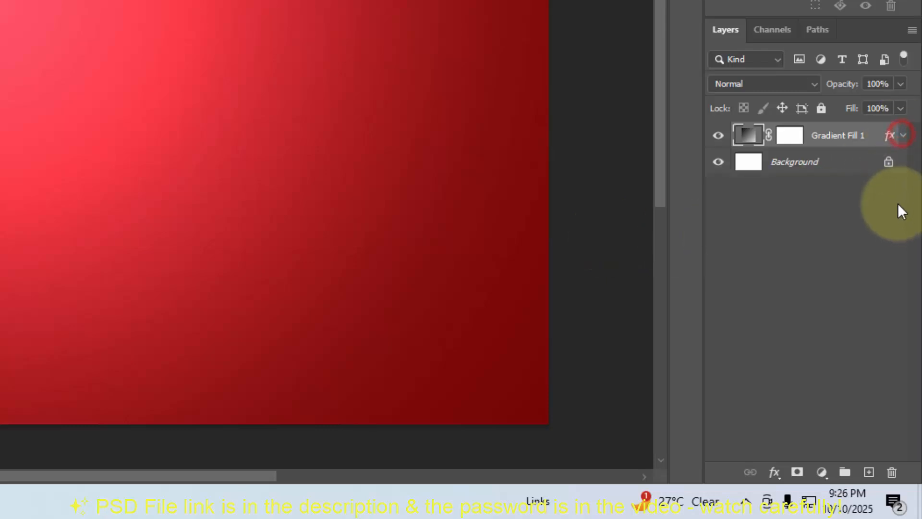
{"action": "left_click", "coordinate": [889, 163]}
{"action": "left_click", "coordinate": [857, 136], "text": "shift"}
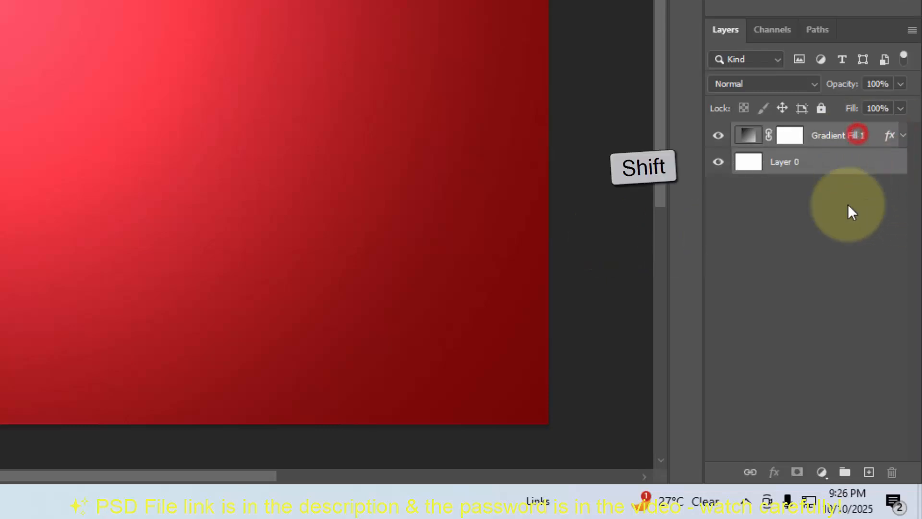
{"action": "left_click", "coordinate": [842, 473]}
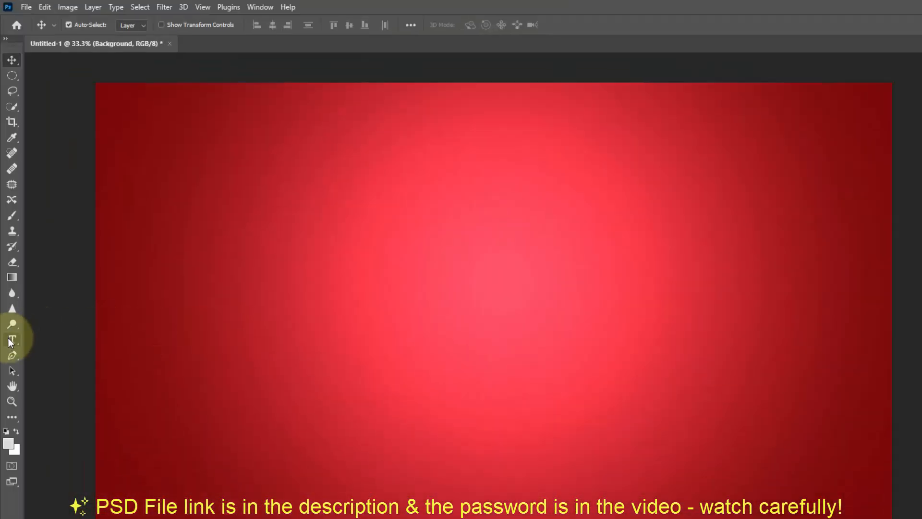
Add a horizontal point text reading HERO in the Bangers font on the red canvas
{"action": "left_click", "coordinate": [11, 341]}
{"action": "left_click", "coordinate": [43, 337]}
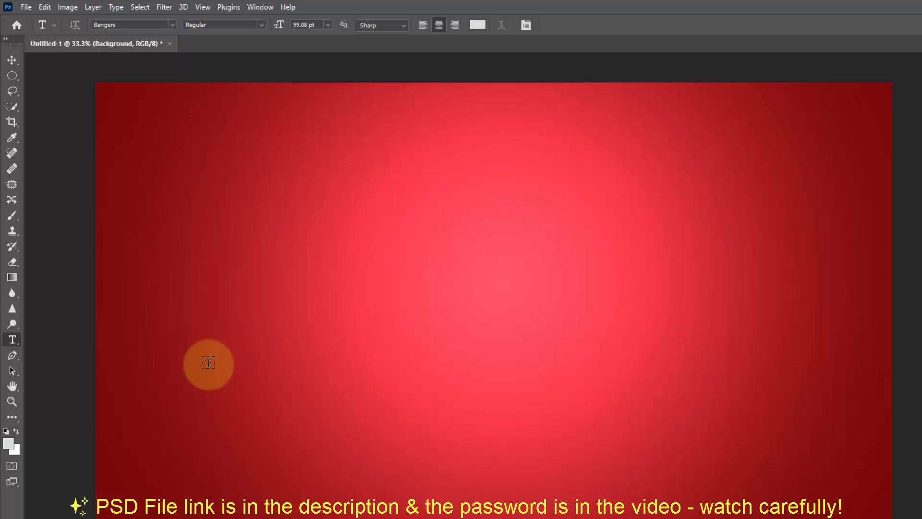
{"action": "left_click", "coordinate": [352, 361]}
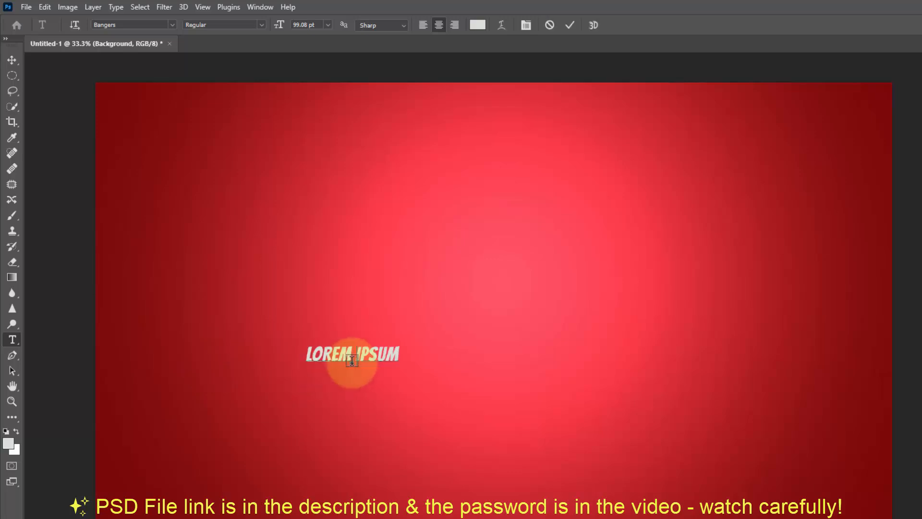
{"action": "type", "text": "HERO"}
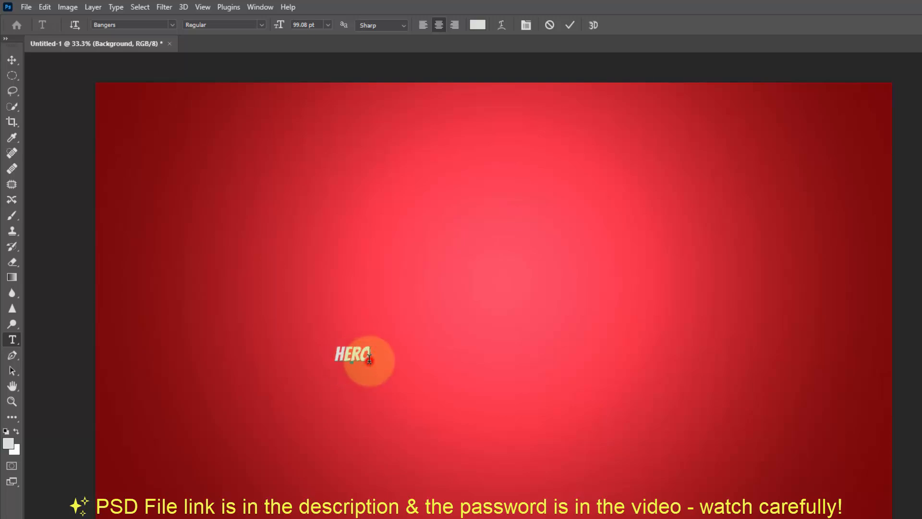
Enlarge the HERO text to 1296 pt and commit the text edit
{"action": "double_click", "coordinate": [369, 360]}
{"action": "left_click", "coordinate": [306, 24]}
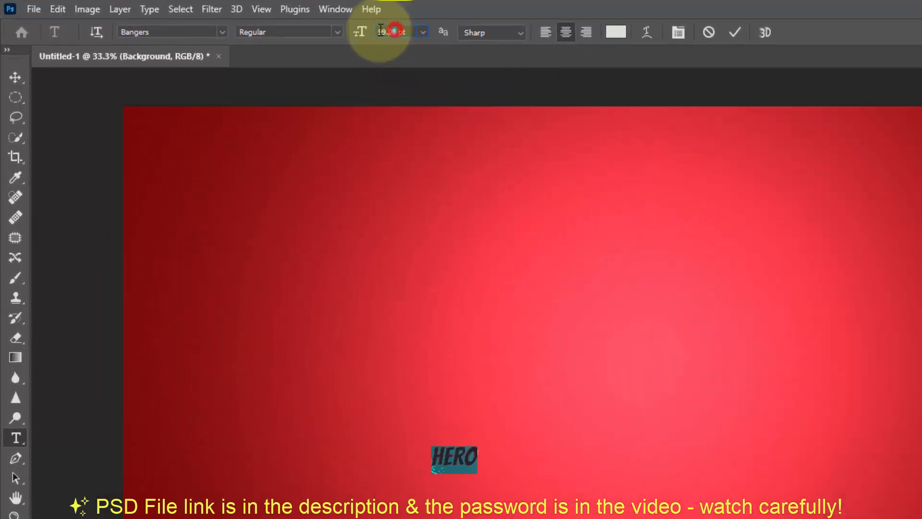
{"action": "type", "text": "1296"}
{"action": "key", "text": "Return"}
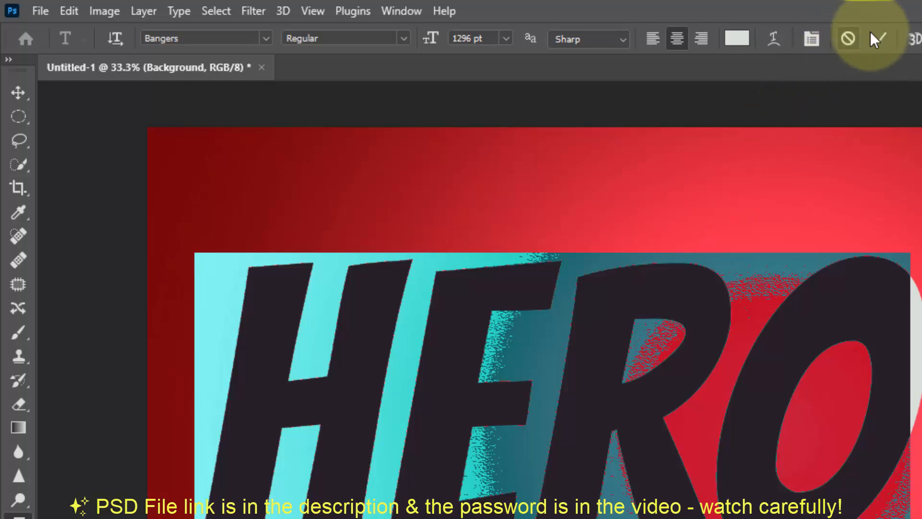
{"action": "left_click", "coordinate": [876, 39]}
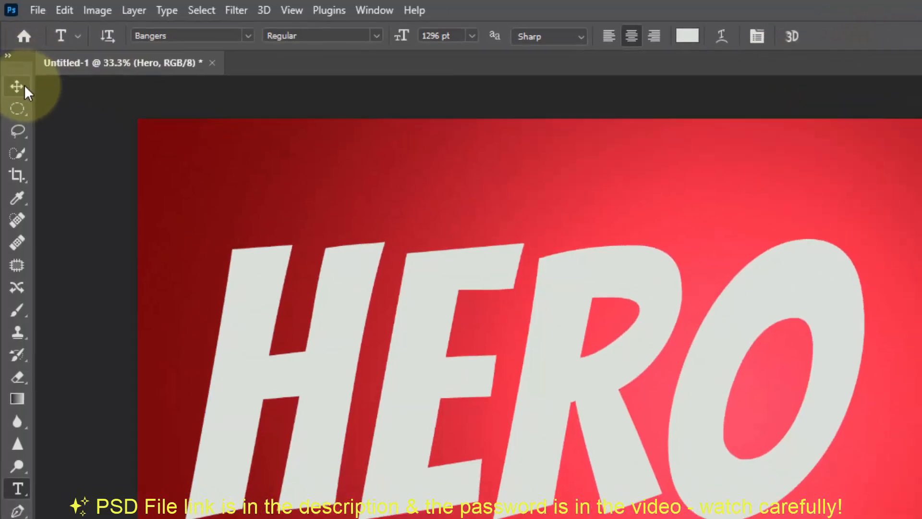
Move the HERO text to the middle of the canvas
{"action": "left_click", "coordinate": [23, 87]}
{"action": "left_click_drag", "start_coordinate": [528, 383], "coordinate": [719, 496]}
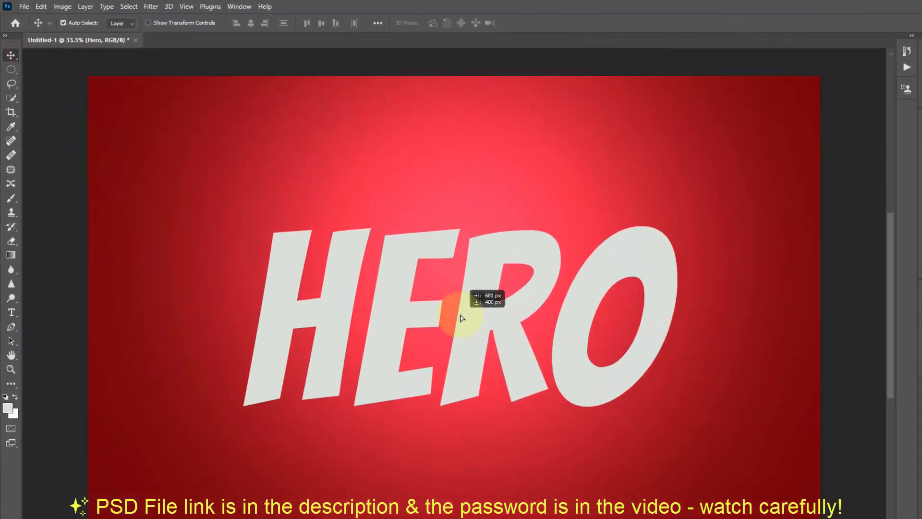
{"action": "left_click_drag", "start_coordinate": [461, 317], "coordinate": [457, 309]}
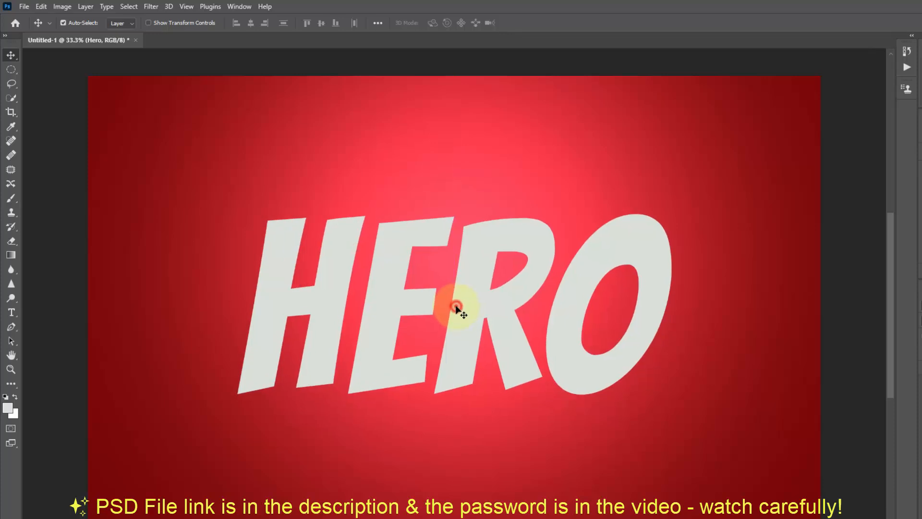
Warp the HERO text with a horizontal Arc style at +13% bend and commit the text edit
{"action": "double_click", "coordinate": [456, 307]}
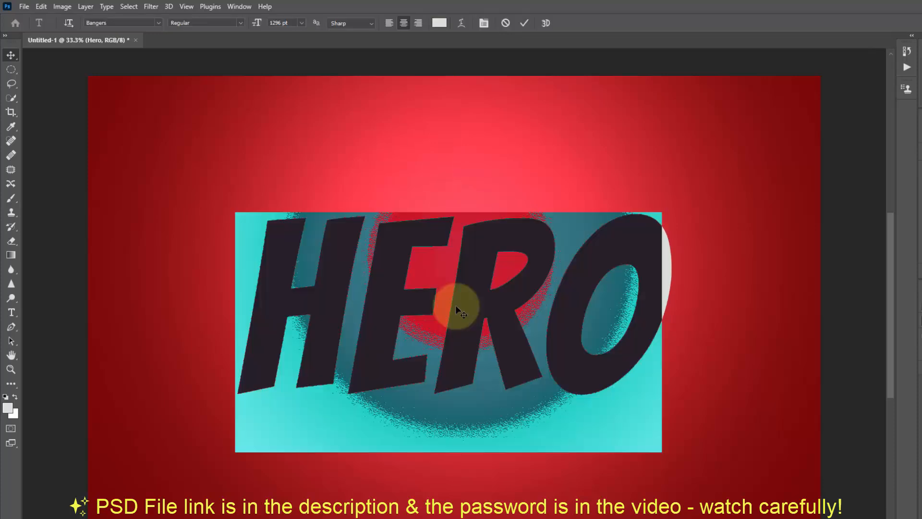
{"action": "left_click", "coordinate": [461, 24]}
{"action": "left_click", "coordinate": [508, 153]}
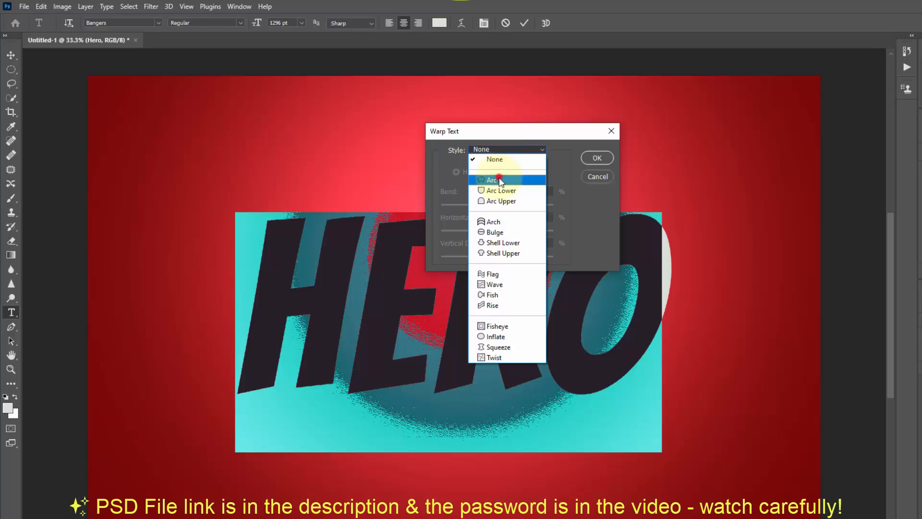
{"action": "left_click", "coordinate": [498, 177]}
{"action": "double_click", "coordinate": [539, 190]}
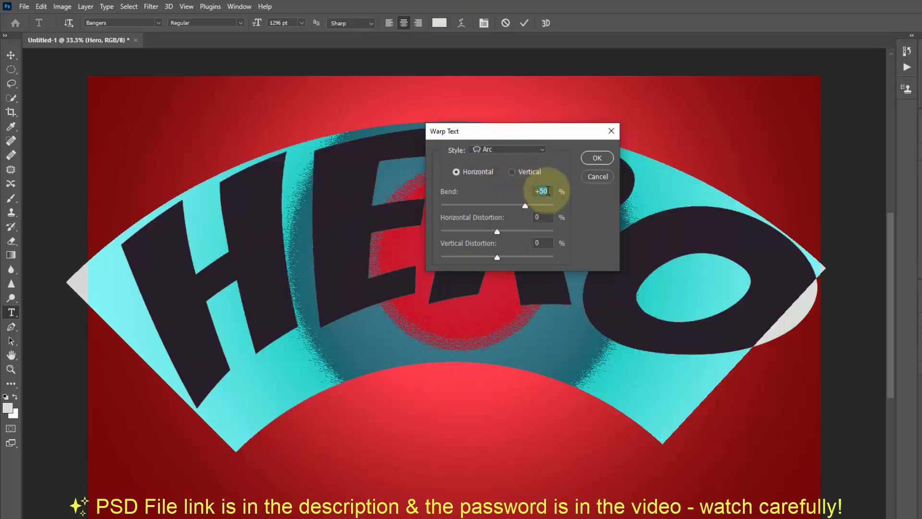
{"action": "type", "text": "13"}
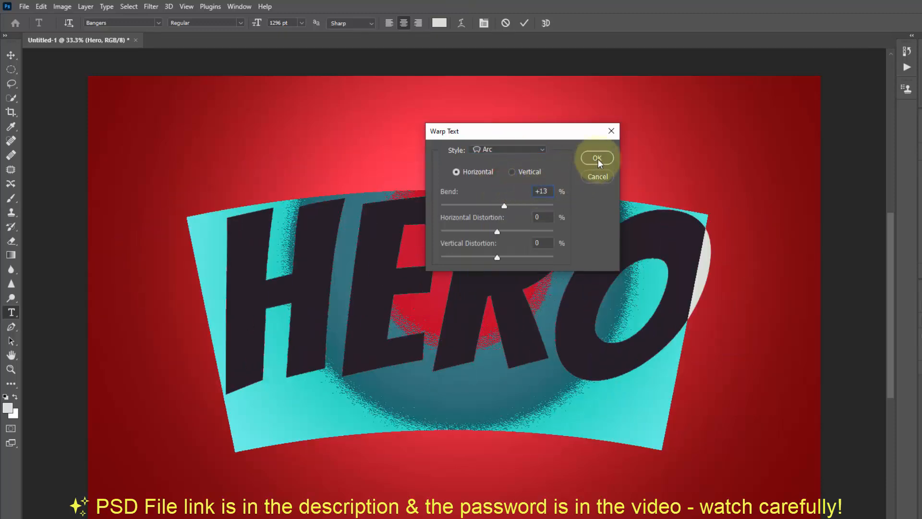
{"action": "left_click", "coordinate": [597, 159]}
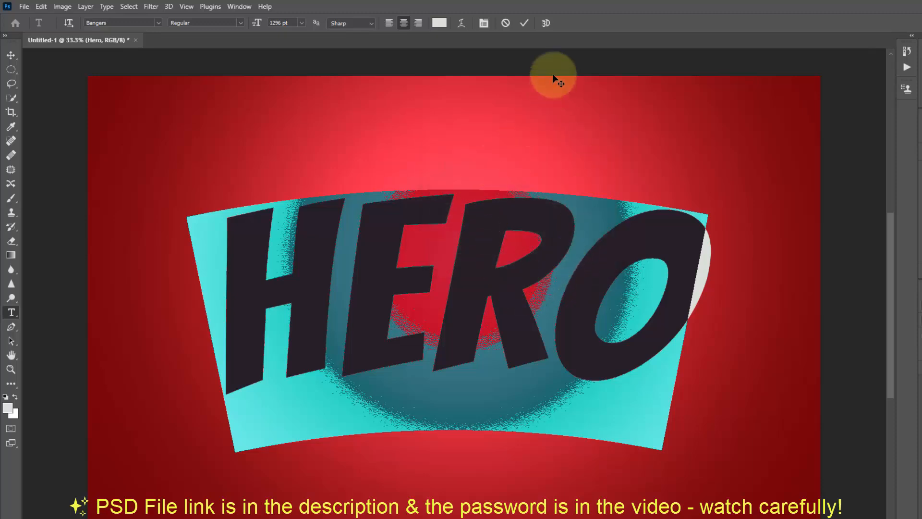
{"action": "left_click", "coordinate": [524, 23]}
Scale the HERO text up around its centre to about 114% width and 118% height and apply the transform
{"action": "key", "text": "ctrl+t"}
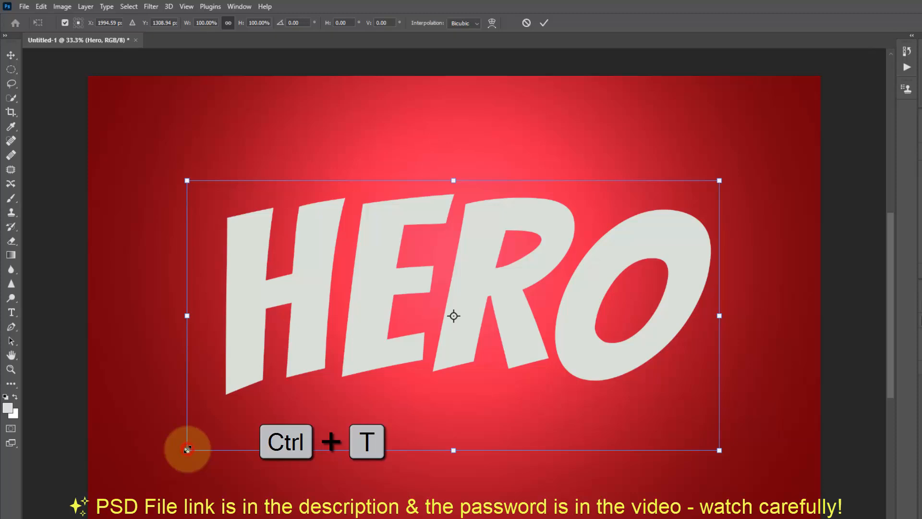
{"action": "left_click_drag", "start_coordinate": [187, 449], "coordinate": [149, 473]}
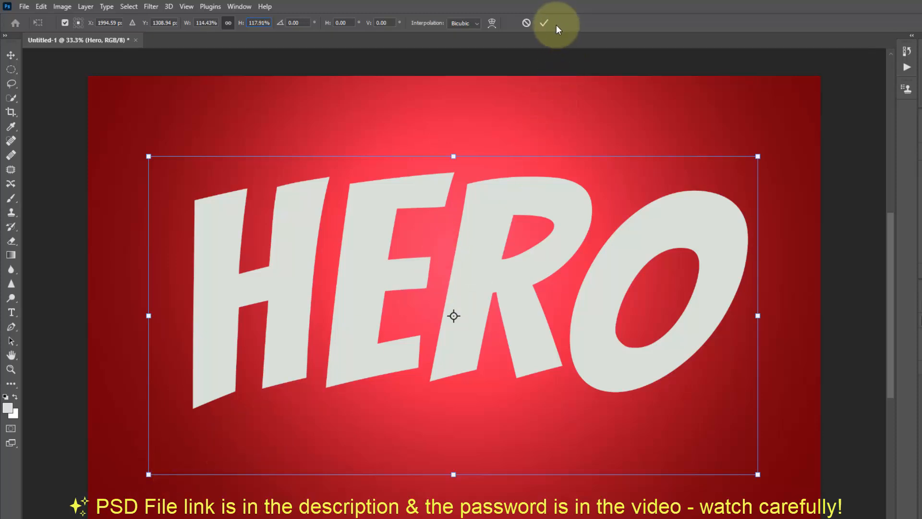
{"action": "left_click", "coordinate": [544, 23]}
{"action": "scroll", "coordinate": [444, 266], "scroll_direction": "up", "scroll_amount": 1}
{"action": "scroll", "coordinate": [445, 267], "scroll_direction": "down", "scroll_amount": 1}
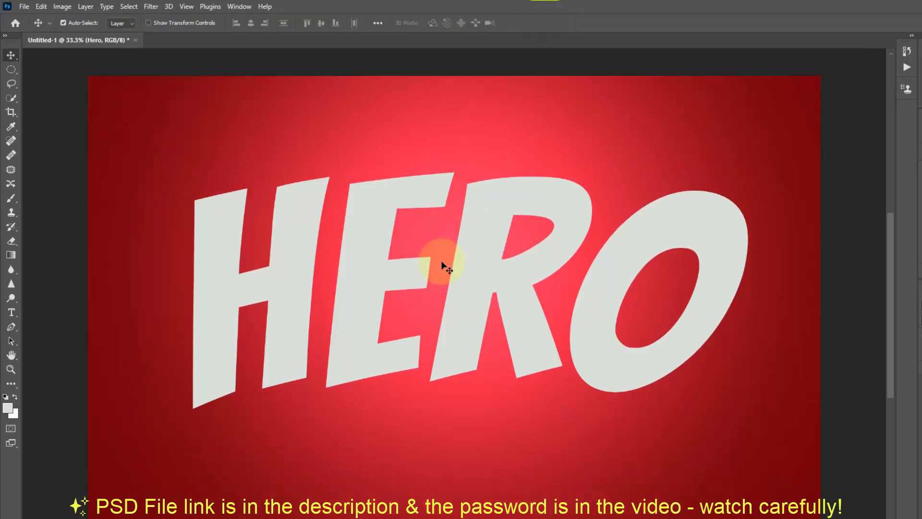
Free-transform the HERO text with its reference point at the bottom centre, scaling it to 100.20%, and apply
{"action": "key", "text": "ctrl+t"}
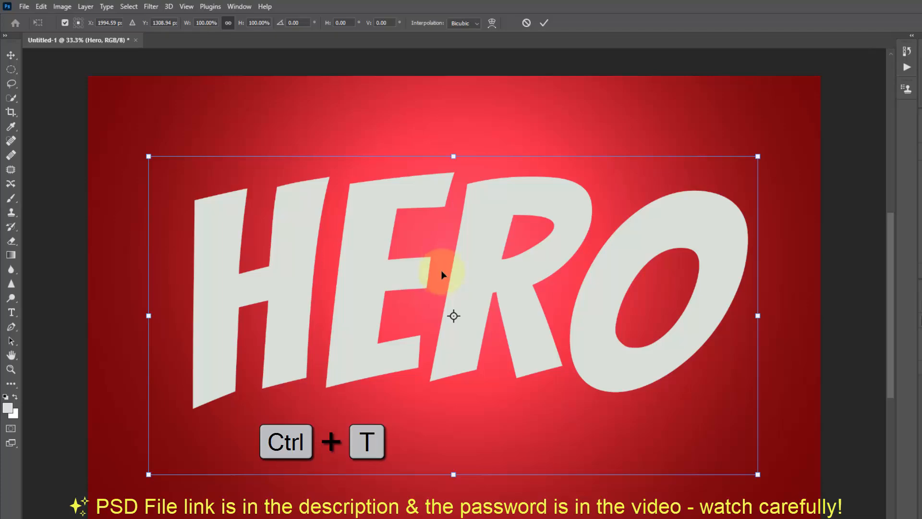
{"action": "left_click_drag", "start_coordinate": [454, 317], "coordinate": [457, 476]}
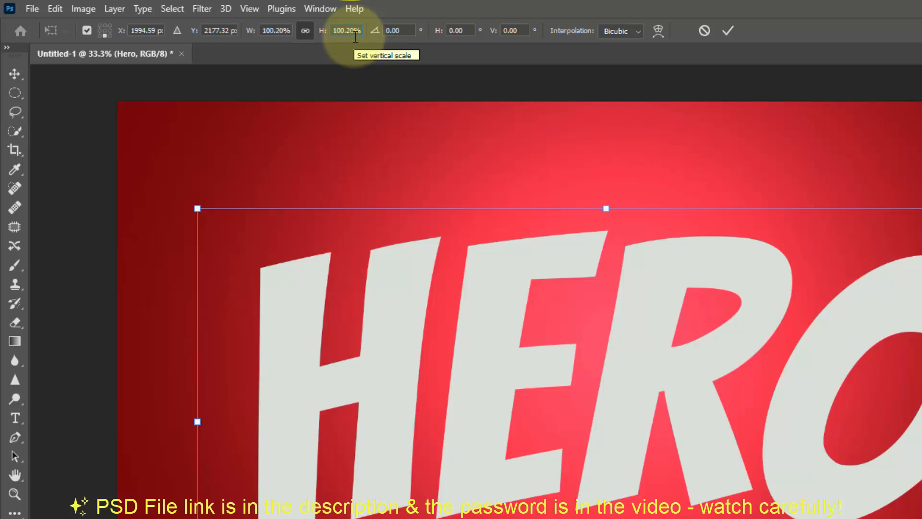
{"action": "left_click", "coordinate": [727, 32]}
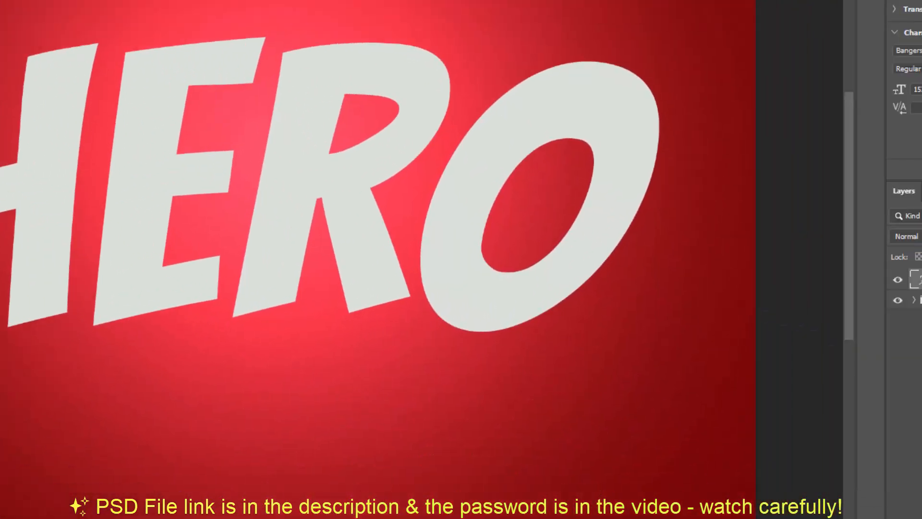
Convert the HERO text layer to a smart object named Shadow and set its fill opacity to 0% in the blending options
{"action": "right_click", "coordinate": [832, 199]}
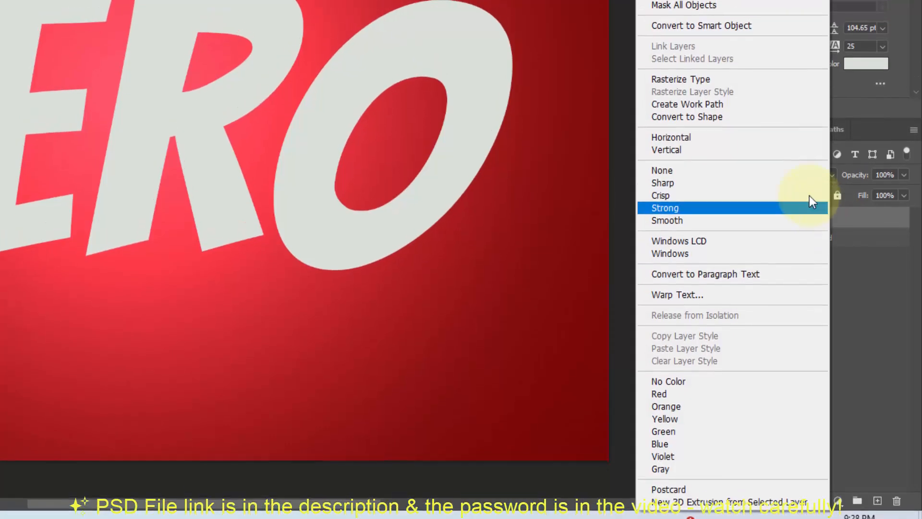
{"action": "left_click", "coordinate": [743, 6]}
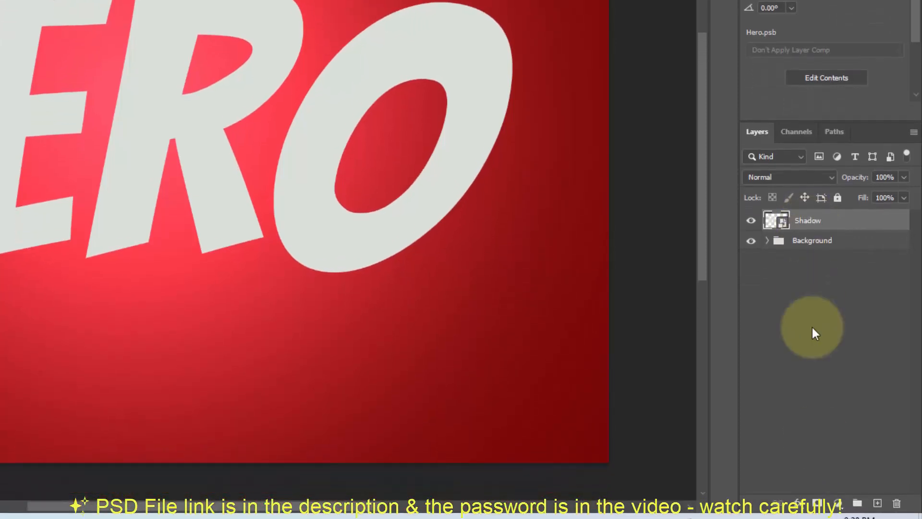
{"action": "left_click", "coordinate": [798, 480]}
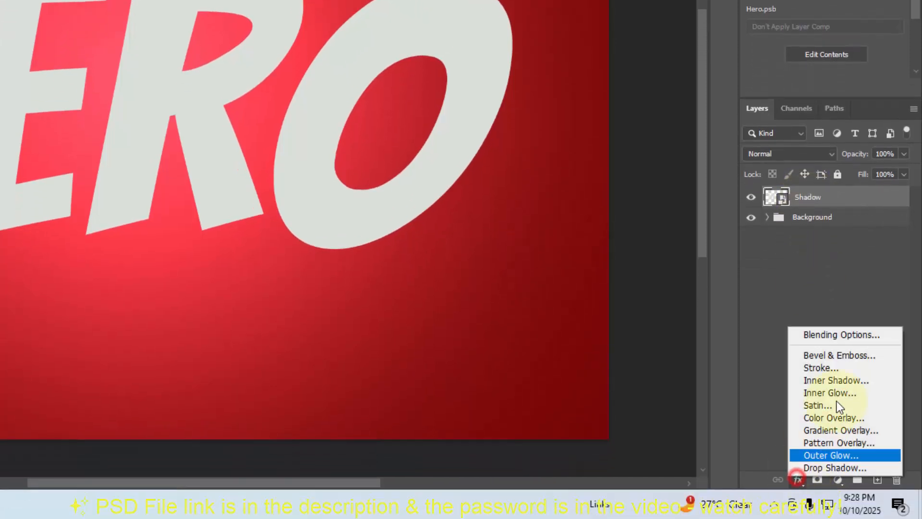
{"action": "left_click", "coordinate": [845, 336]}
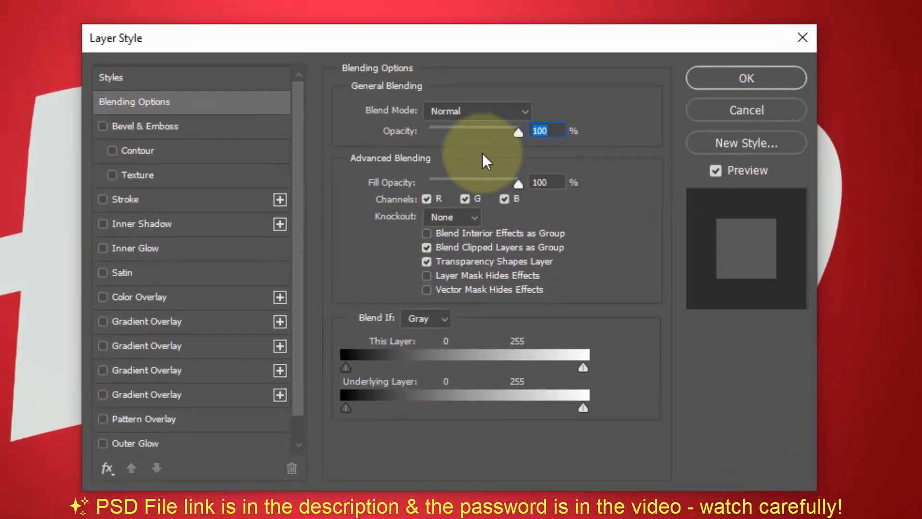
{"action": "left_click", "coordinate": [548, 182]}
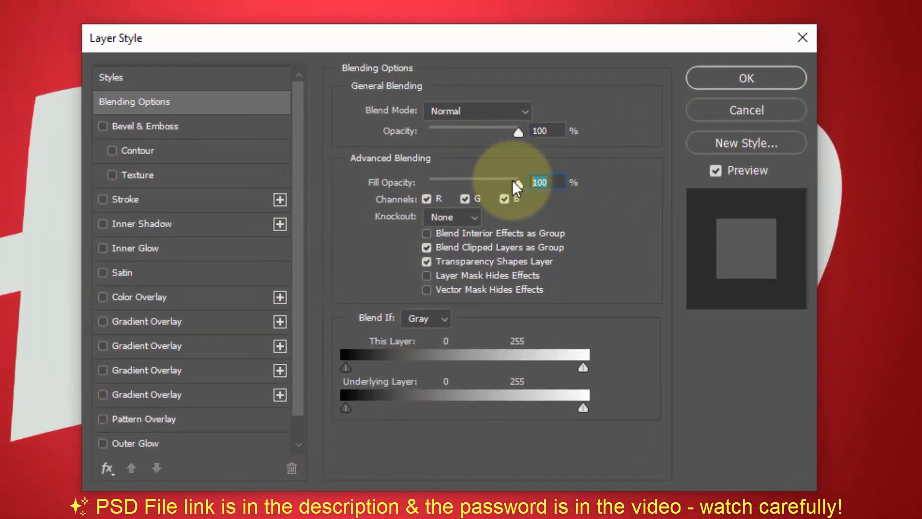
{"action": "type", "text": "0"}
Add a smooth Inner Bevel with direction Down, 334% depth, 16 px size and 1 px soften to the Shadow layer
{"action": "left_click", "coordinate": [198, 126]}
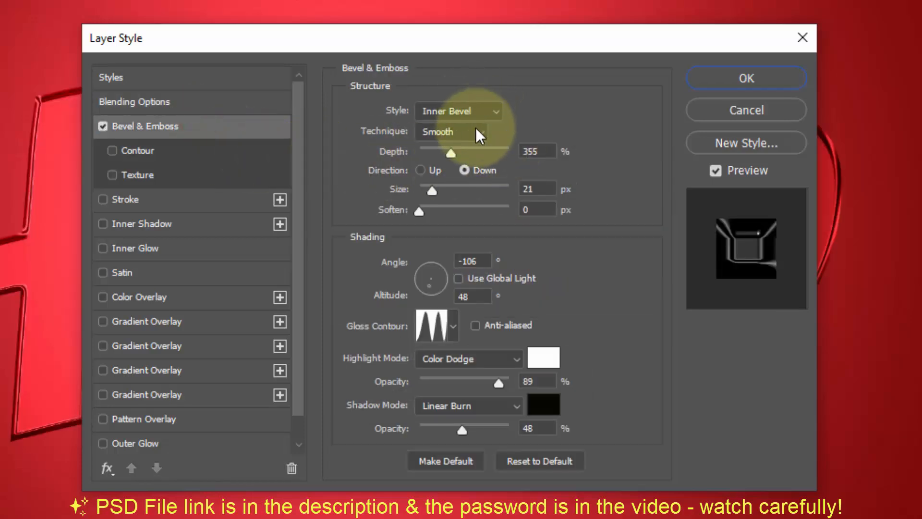
{"action": "left_click", "coordinate": [540, 151]}
{"action": "type", "text": "3"}
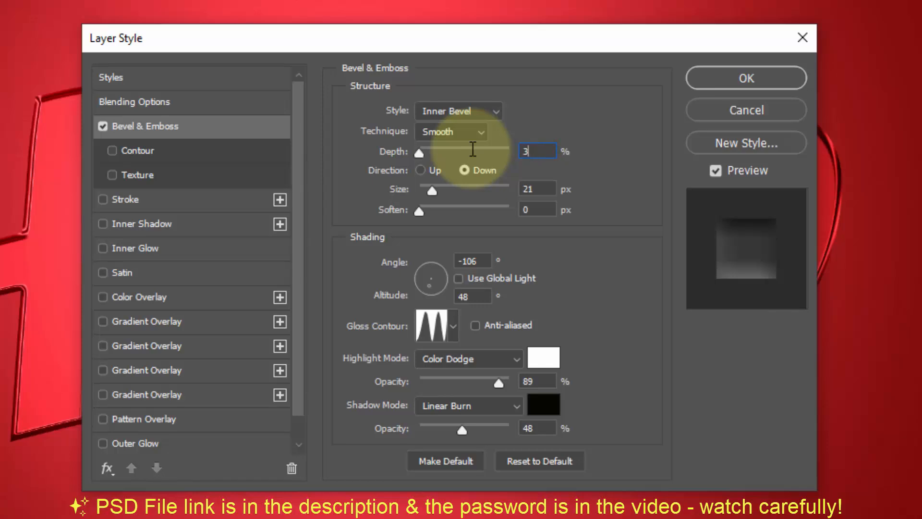
{"action": "type", "text": "37"}
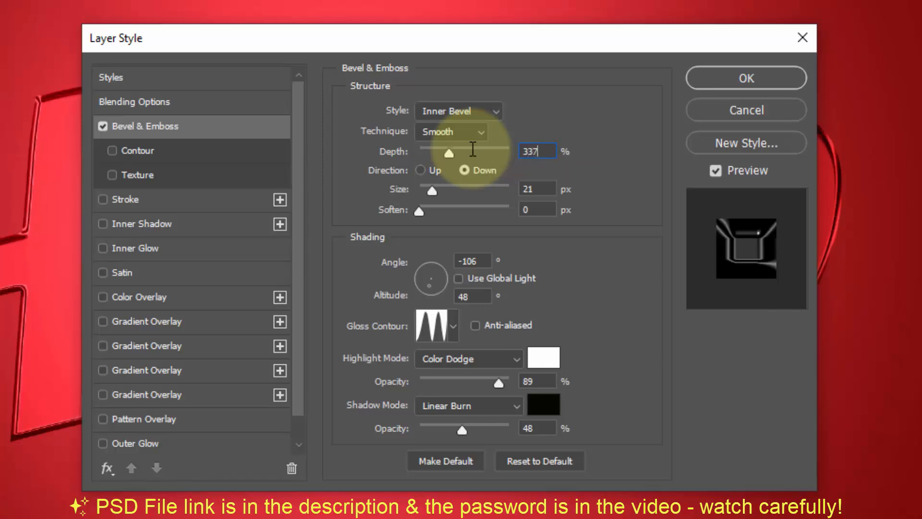
{"action": "key", "text": "BackSpace"}
{"action": "type", "text": "4"}
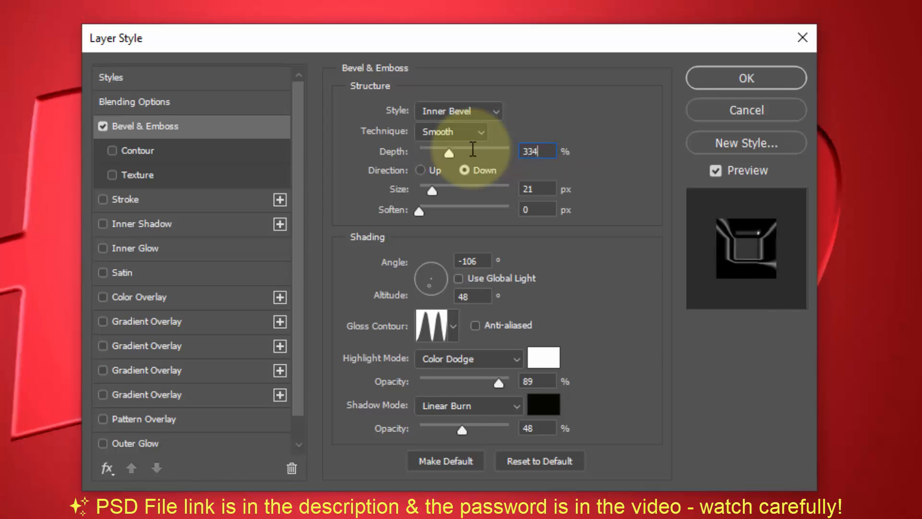
{"action": "left_click", "coordinate": [538, 188]}
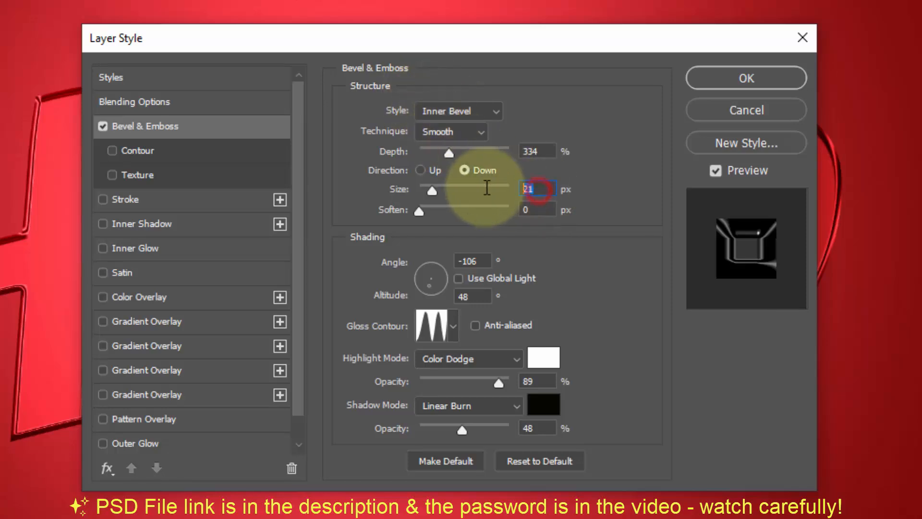
{"action": "type", "text": "16"}
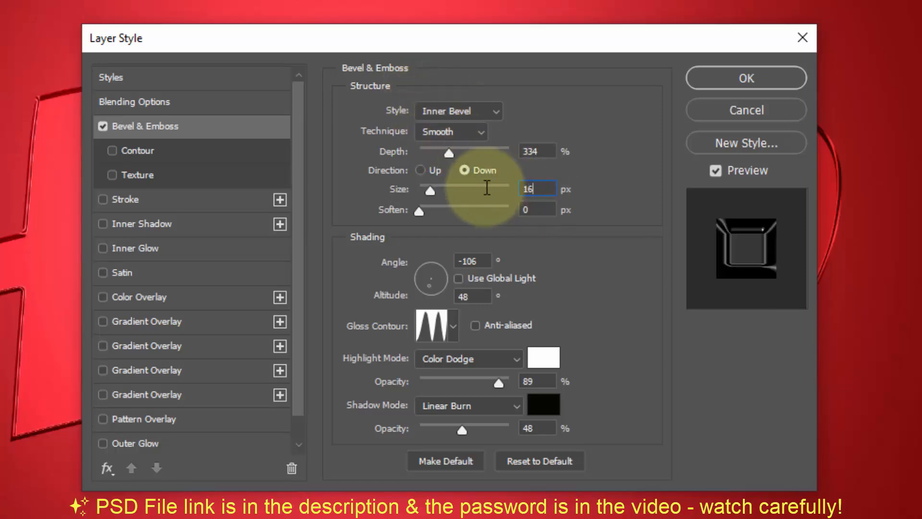
{"action": "left_click", "coordinate": [544, 208]}
{"action": "type", "text": "1"}
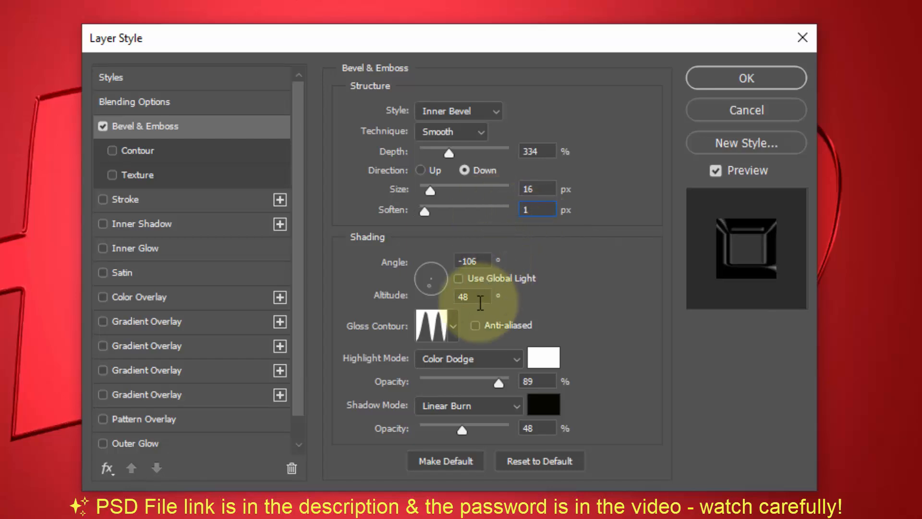
Set the bevel's gloss contour to the Rounded Steps preset
{"action": "left_click", "coordinate": [431, 322]}
{"action": "left_click", "coordinate": [693, 232]}
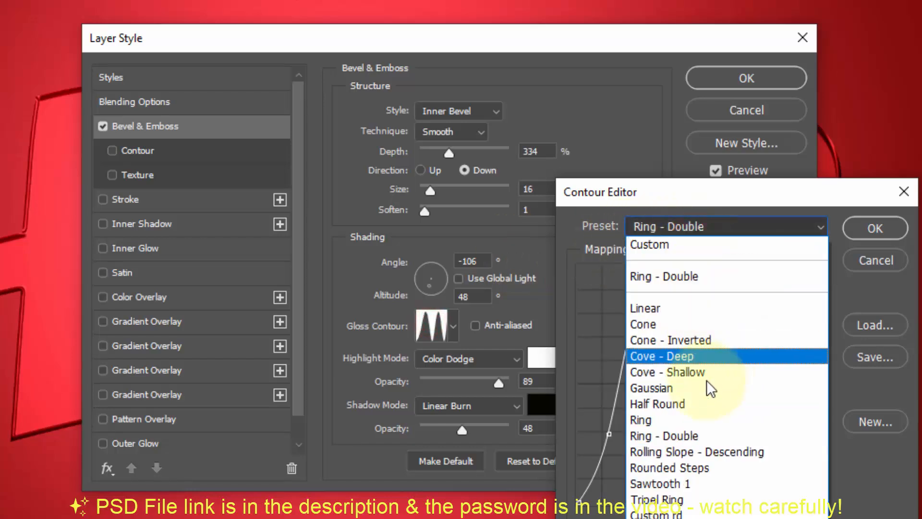
{"action": "left_click", "coordinate": [713, 468]}
{"action": "left_click", "coordinate": [875, 229]}
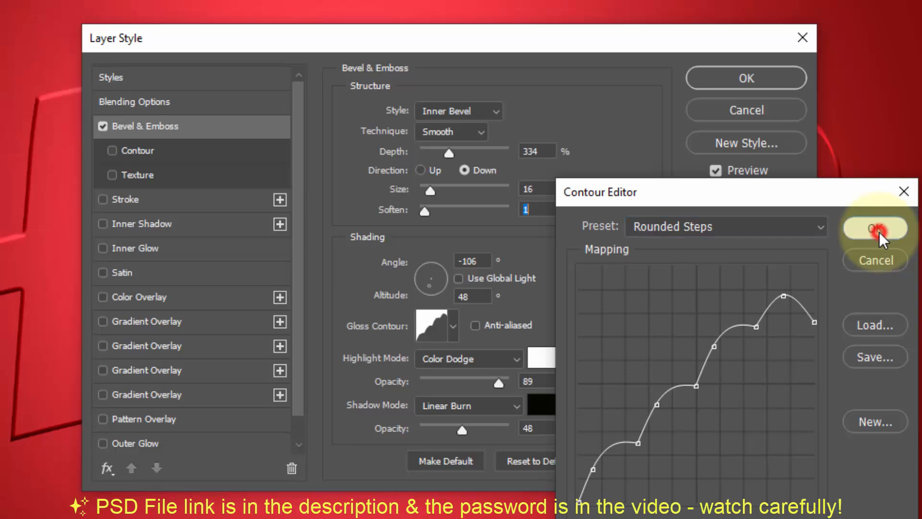
Use 89% highlight opacity, shadow colour #080600 and 48% shadow opacity for the bevel shading
{"action": "left_click", "coordinate": [535, 381]}
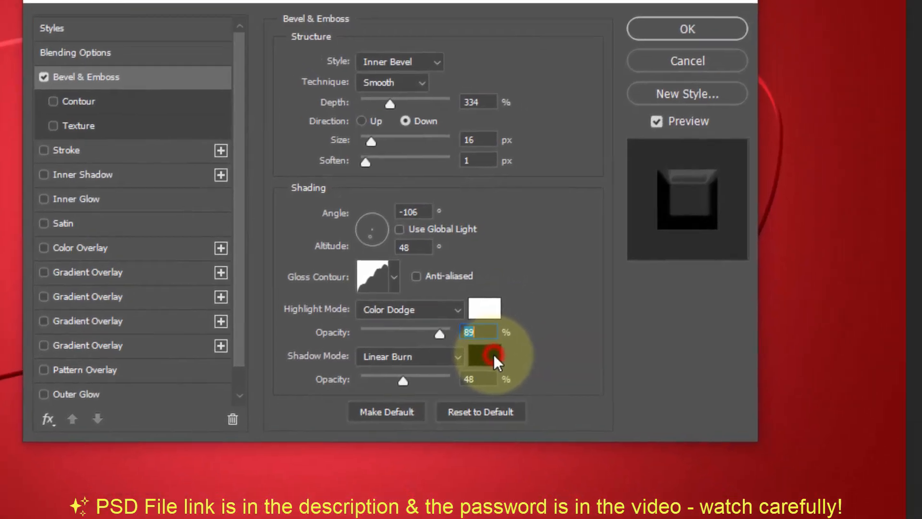
{"action": "left_click", "coordinate": [544, 405]}
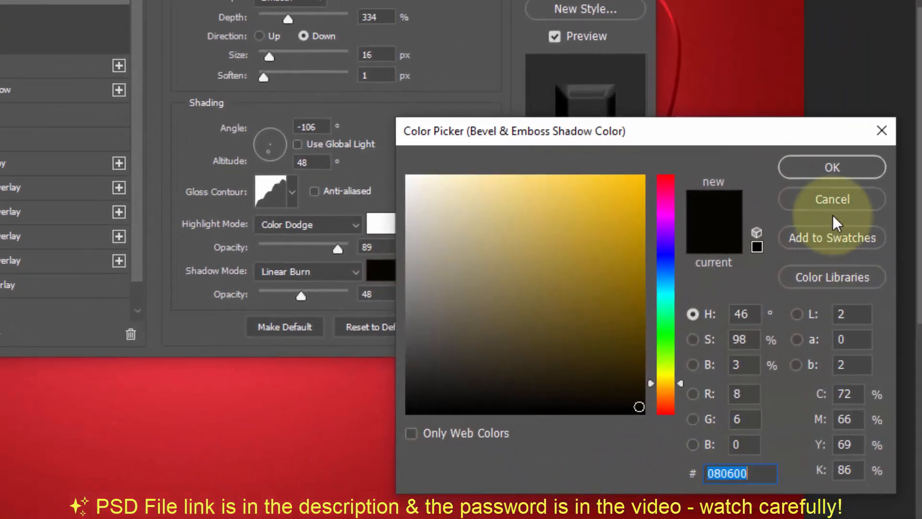
{"action": "left_click", "coordinate": [832, 167]}
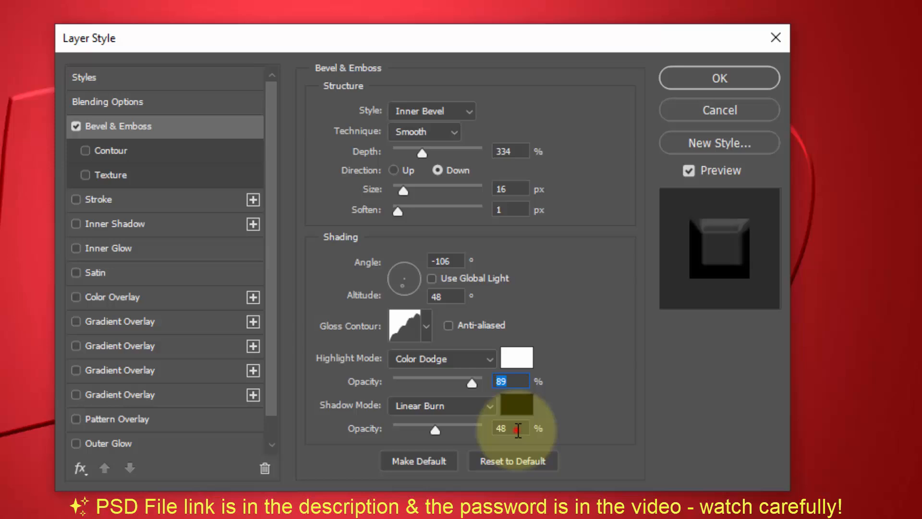
{"action": "double_click", "coordinate": [517, 428]}
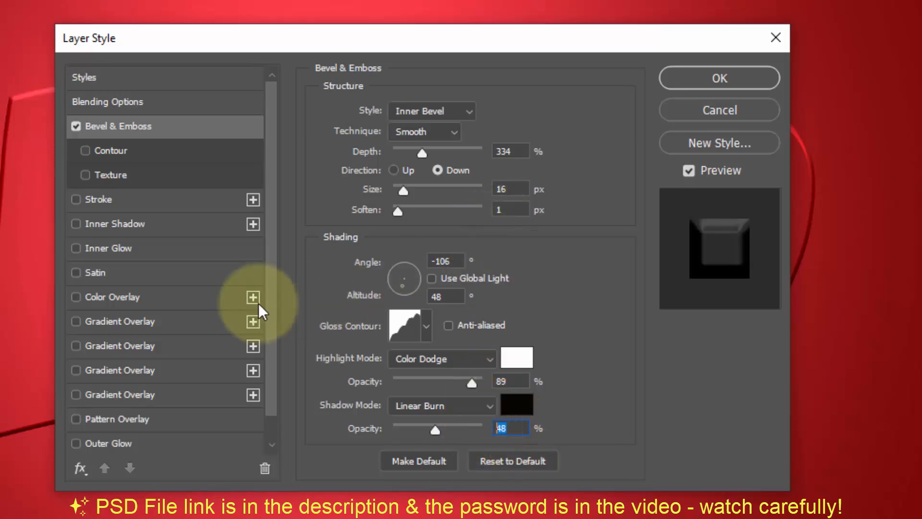
Add a Color Overlay in Normal mode with colour #c96b1e at 100% opacity
{"action": "left_click", "coordinate": [168, 299]}
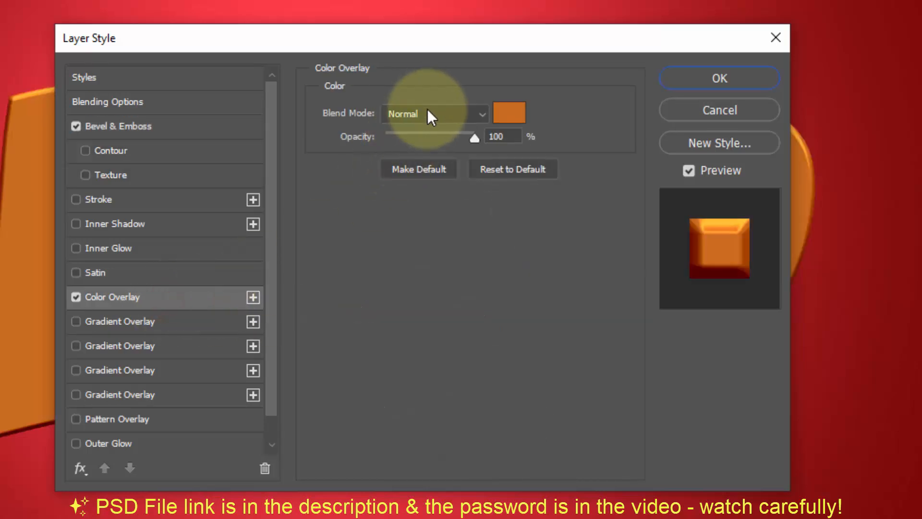
{"action": "left_click", "coordinate": [509, 113]}
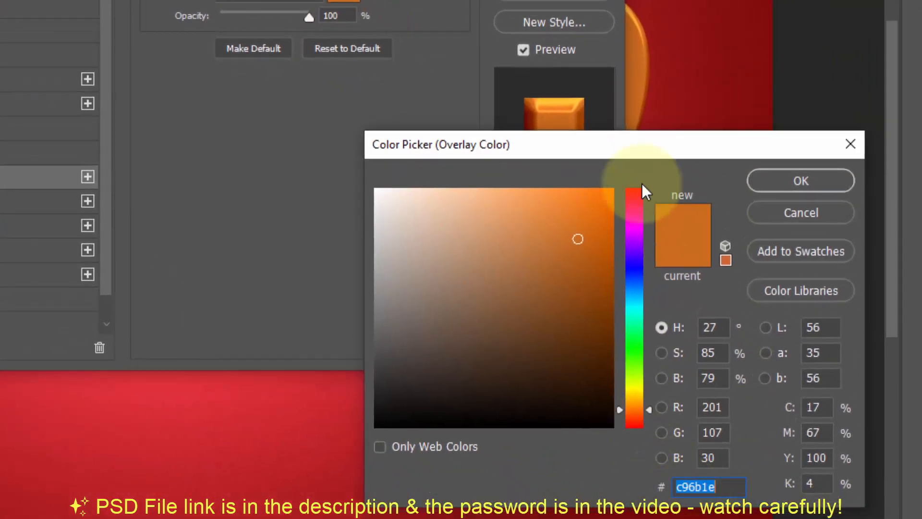
{"action": "left_click", "coordinate": [783, 183]}
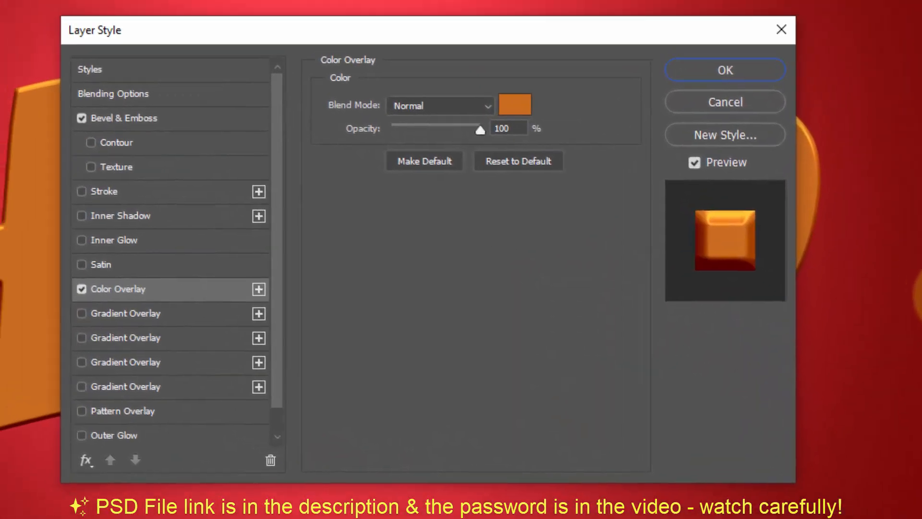
{"action": "left_click", "coordinate": [516, 132]}
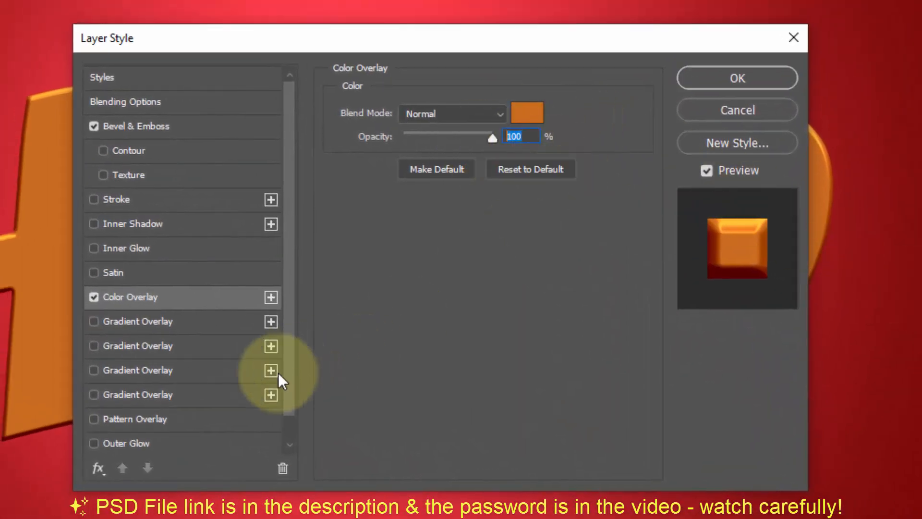
Add a Drop Shadow in Multiply mode with colour #000000 to the Shadow layer
{"action": "scroll", "coordinate": [242, 368], "scroll_direction": "down", "scroll_amount": 1}
{"action": "left_click", "coordinate": [186, 441]}
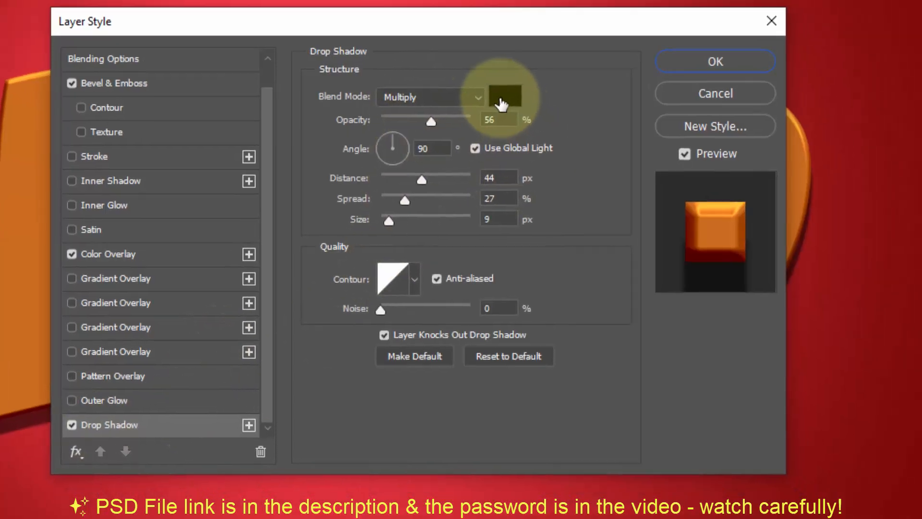
{"action": "left_click", "coordinate": [527, 112]}
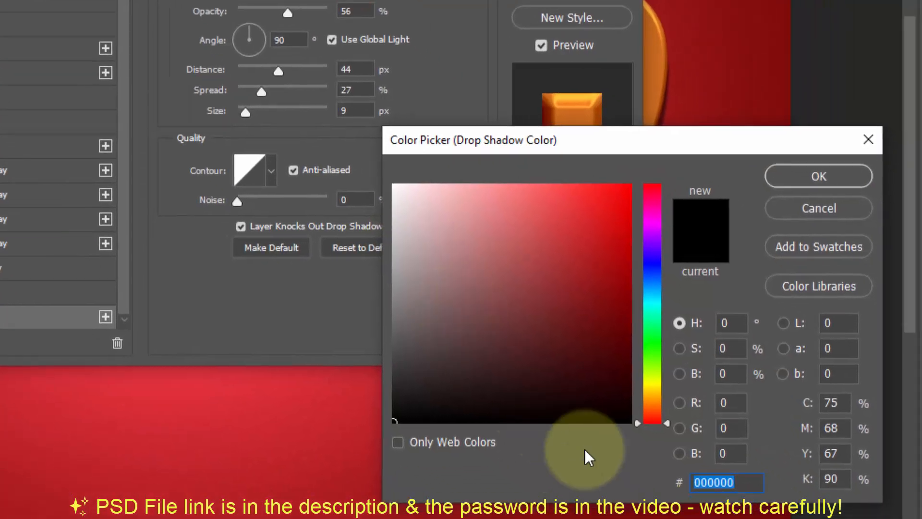
{"action": "left_click_drag", "start_coordinate": [744, 483], "coordinate": [666, 454]}
{"action": "left_click", "coordinate": [823, 172]}
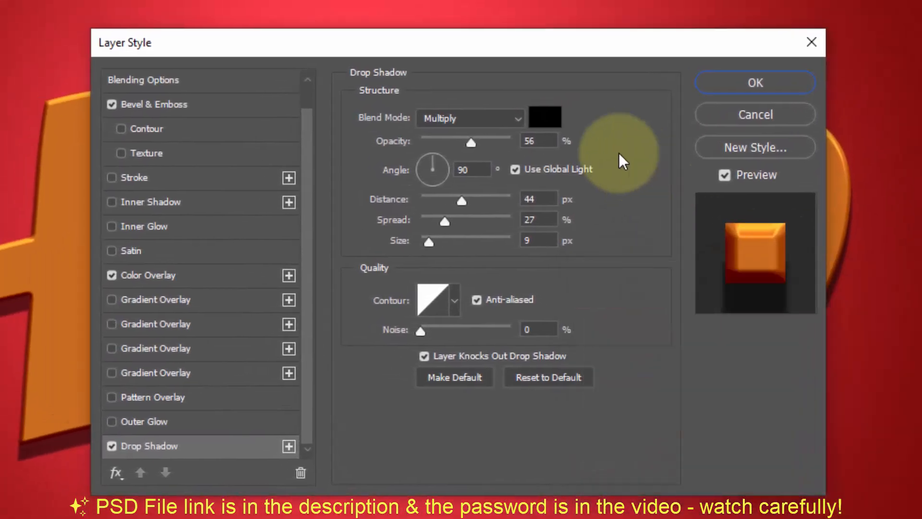
Set the drop shadow to 56% opacity, 72° angle, 20 px distance, 0% spread and 18 px size
{"action": "left_click_drag", "start_coordinate": [549, 140], "coordinate": [499, 137]}
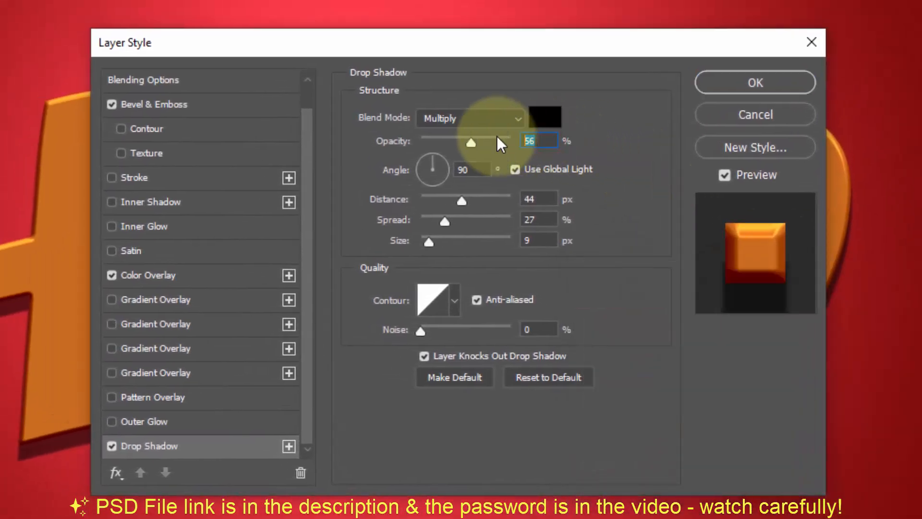
{"action": "left_click_drag", "start_coordinate": [478, 170], "coordinate": [438, 173]}
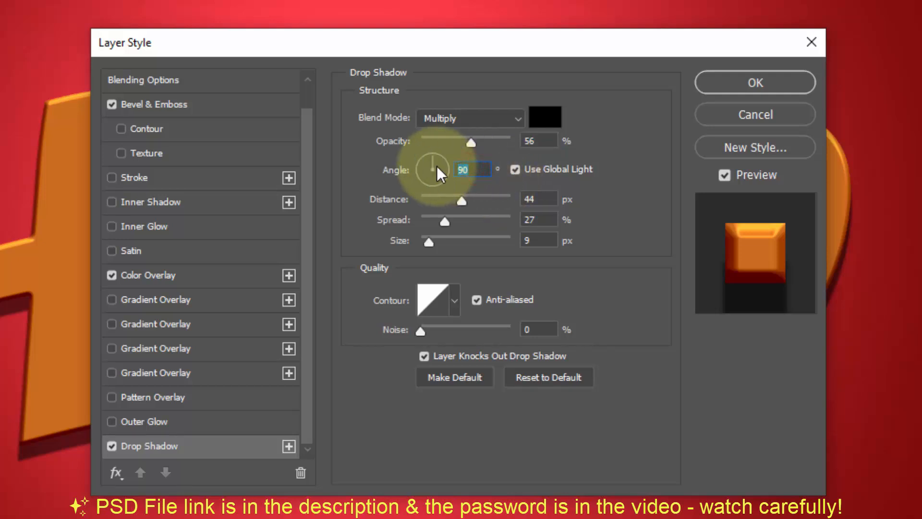
{"action": "type", "text": "72"}
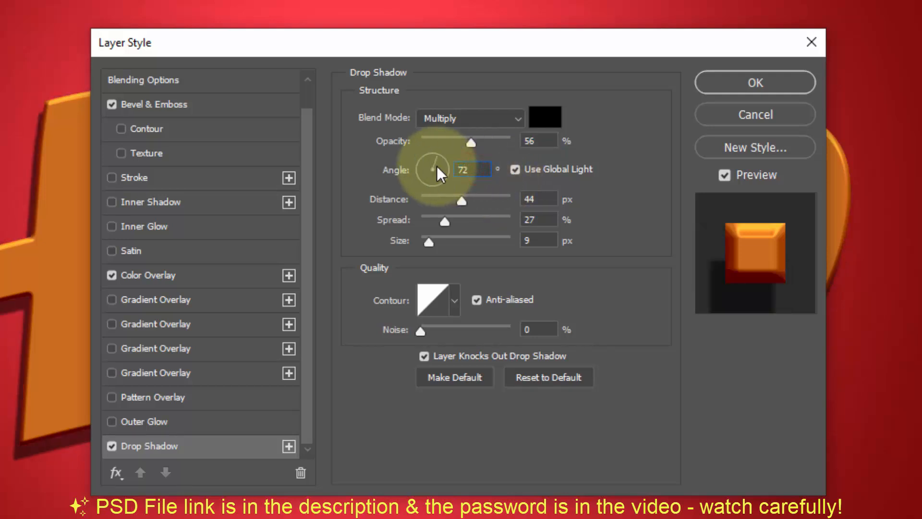
{"action": "left_click_drag", "start_coordinate": [555, 198], "coordinate": [479, 243]}
{"action": "type", "text": "2"}
{"action": "type", "text": "0"}
{"action": "type", "text": "0"}
{"action": "type", "text": "18"}
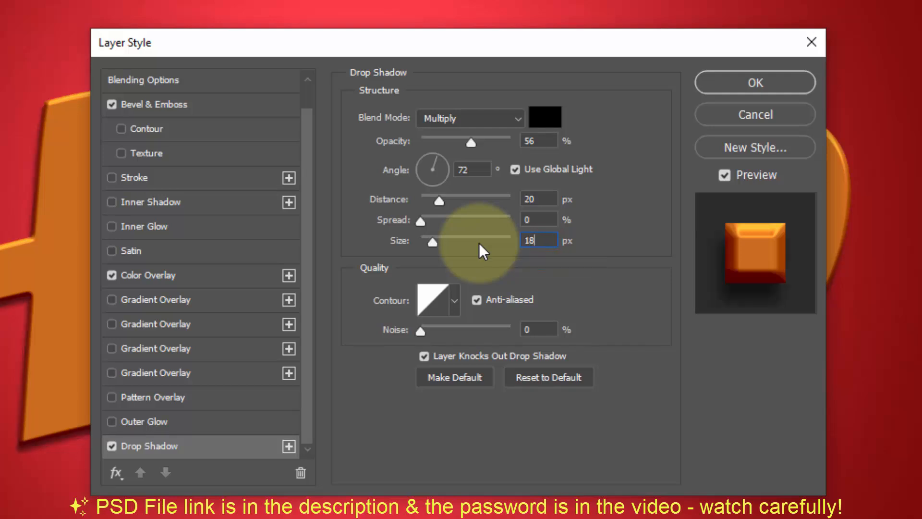
Add a second Drop Shadow with 74% opacity, 81 px distance and 133 px size, and apply the layer style
{"action": "left_click", "coordinate": [287, 446]}
{"action": "left_click", "coordinate": [191, 449]}
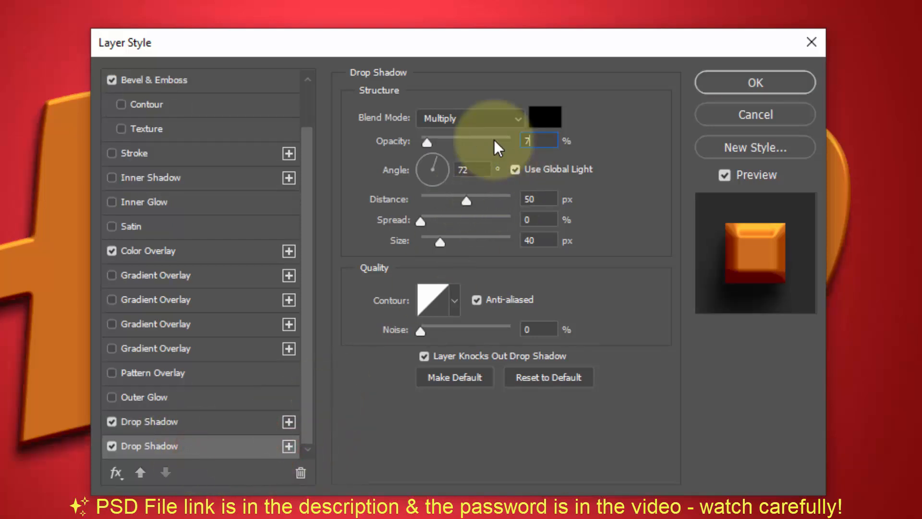
{"action": "type", "text": "4"}
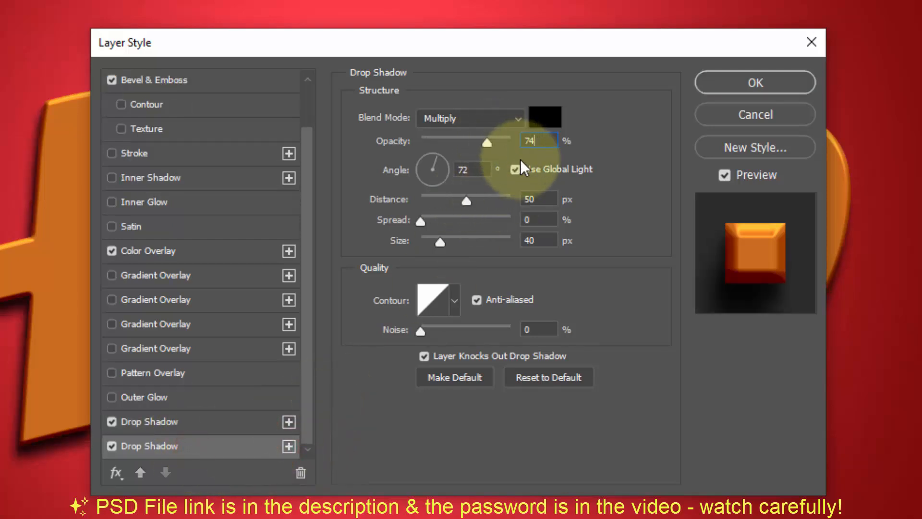
{"action": "left_click", "coordinate": [548, 199]}
{"action": "left_click_drag", "start_coordinate": [547, 199], "coordinate": [502, 199]}
{"action": "type", "text": "81"}
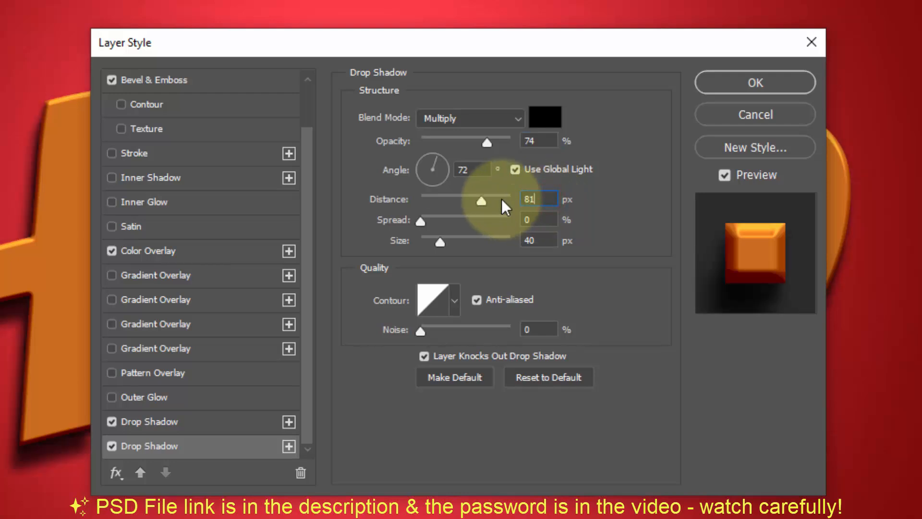
{"action": "left_click_drag", "start_coordinate": [547, 240], "coordinate": [480, 233]}
{"action": "type", "text": "13"}
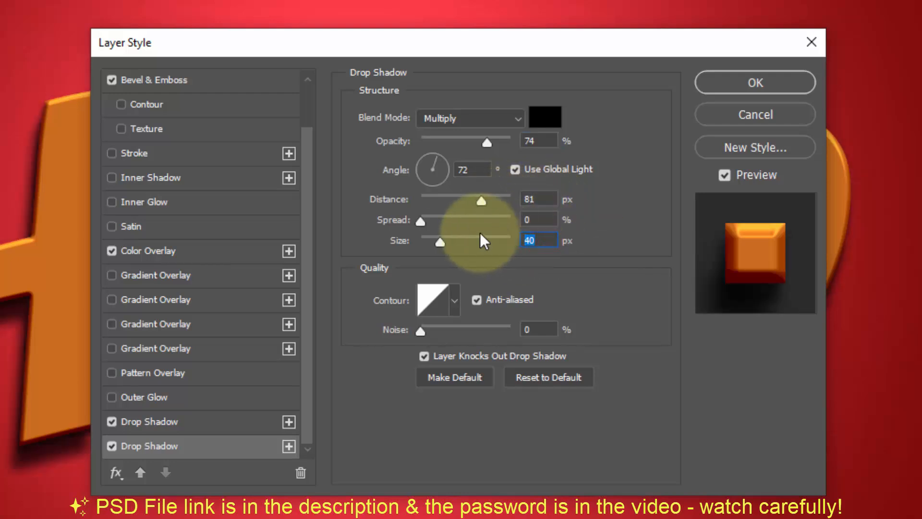
{"action": "type", "text": "3"}
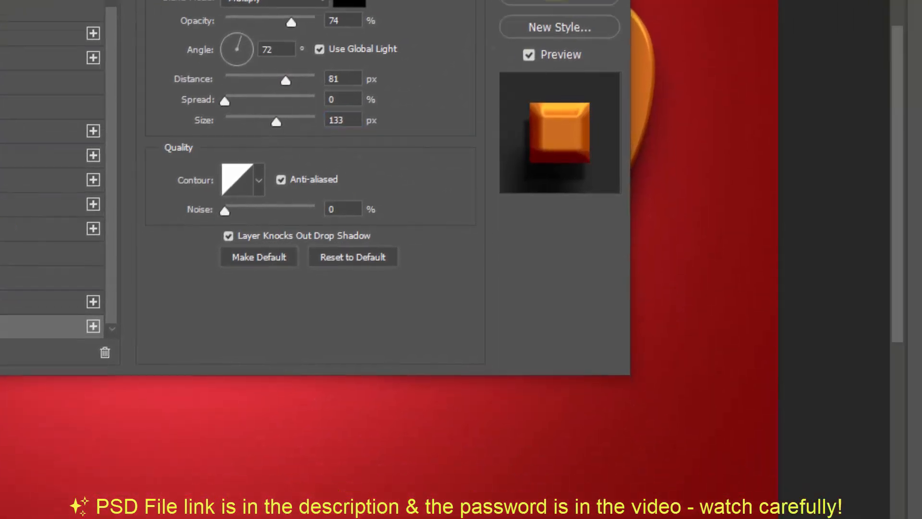
{"action": "left_click", "coordinate": [745, 85]}
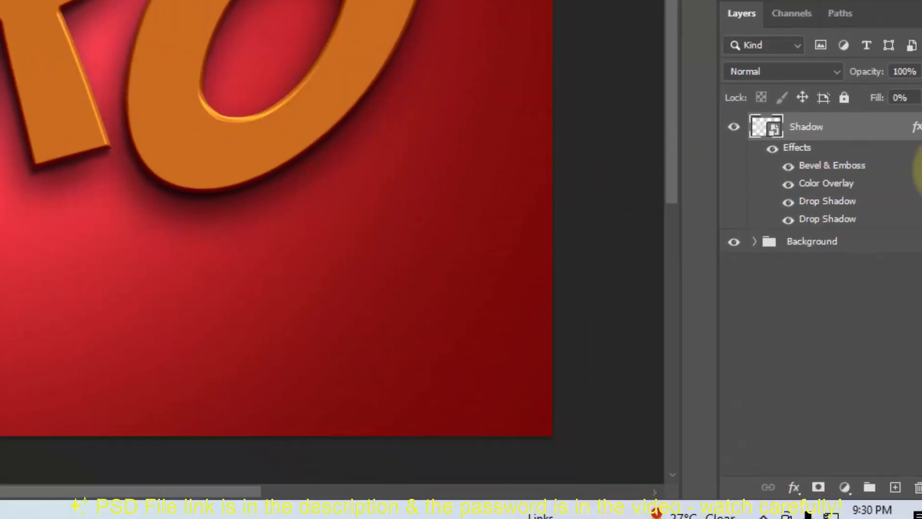
Duplicate the Shadow layer and put the original into a collapsed group named Shadow
{"action": "left_click", "coordinate": [901, 110]}
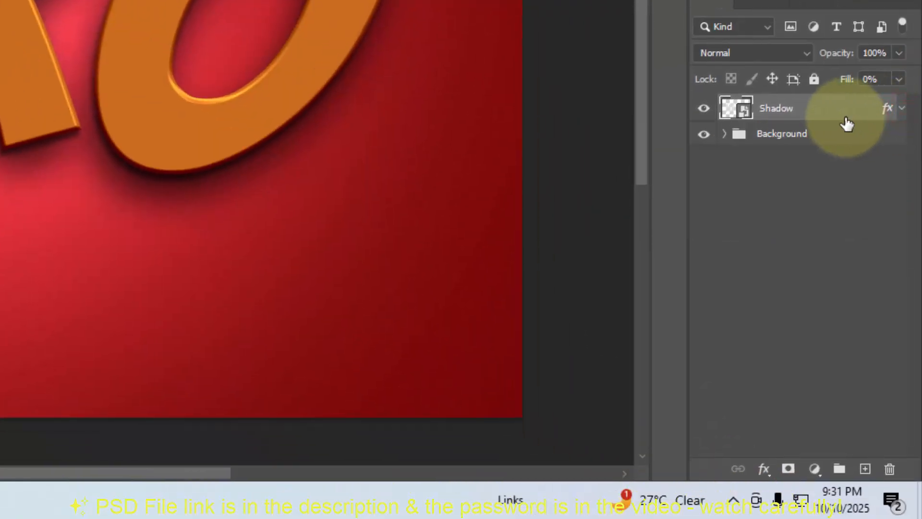
{"action": "key", "text": "ctrl+j"}
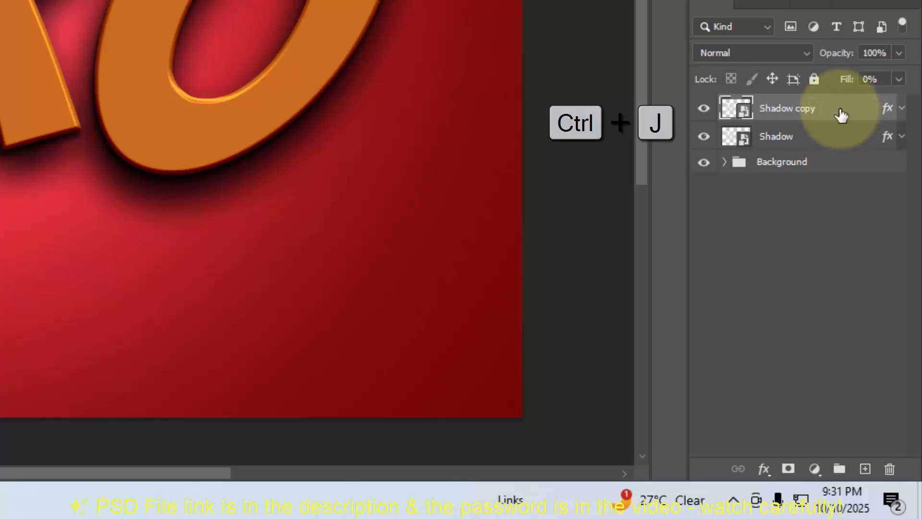
{"action": "left_click", "coordinate": [809, 136]}
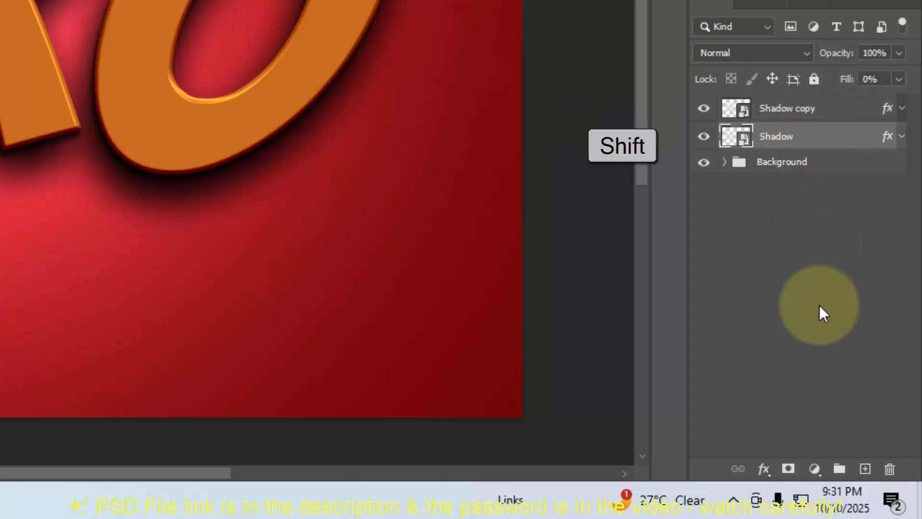
{"action": "left_click", "coordinate": [839, 469]}
{"action": "double_click", "coordinate": [778, 133]}
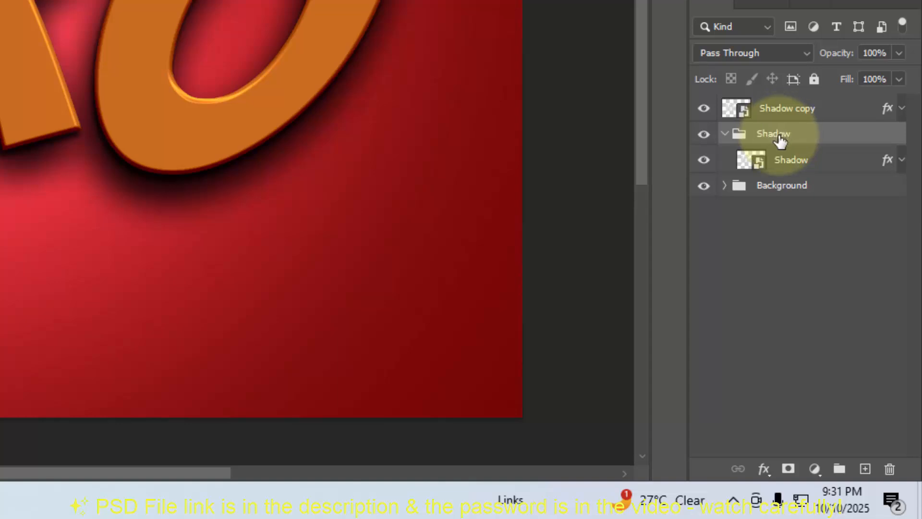
{"action": "left_click", "coordinate": [725, 133]}
Clear the layer style from the Shadow copy layer and rename it 3D Text Border
{"action": "right_click", "coordinate": [827, 114]}
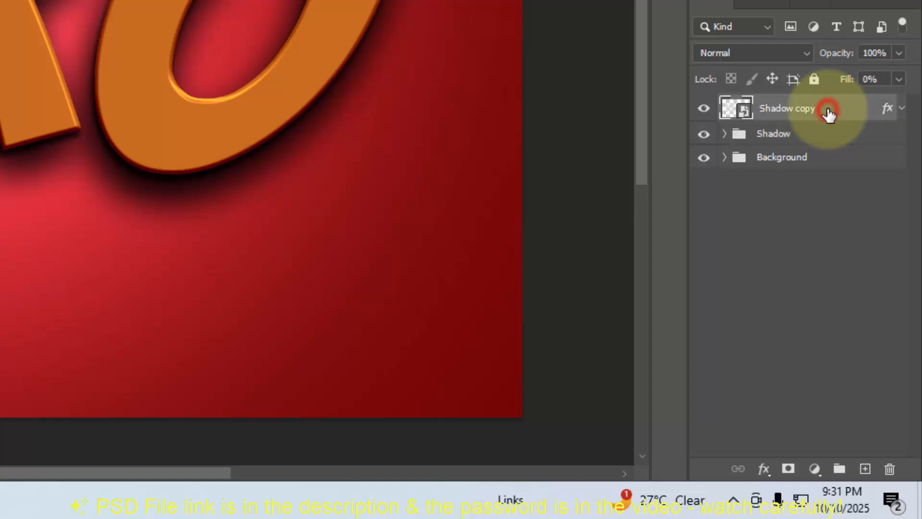
{"action": "left_click", "coordinate": [749, 190]}
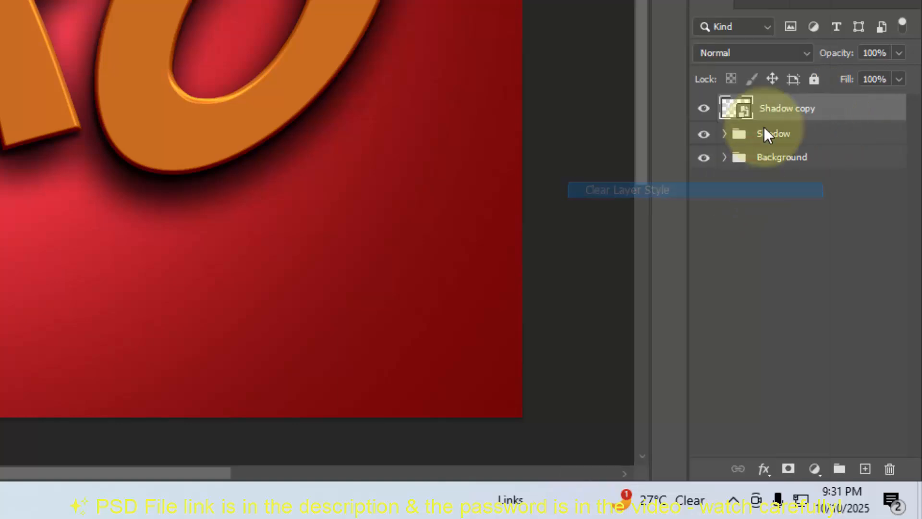
{"action": "double_click", "coordinate": [786, 108]}
{"action": "type", "text": "3D Text Border"}
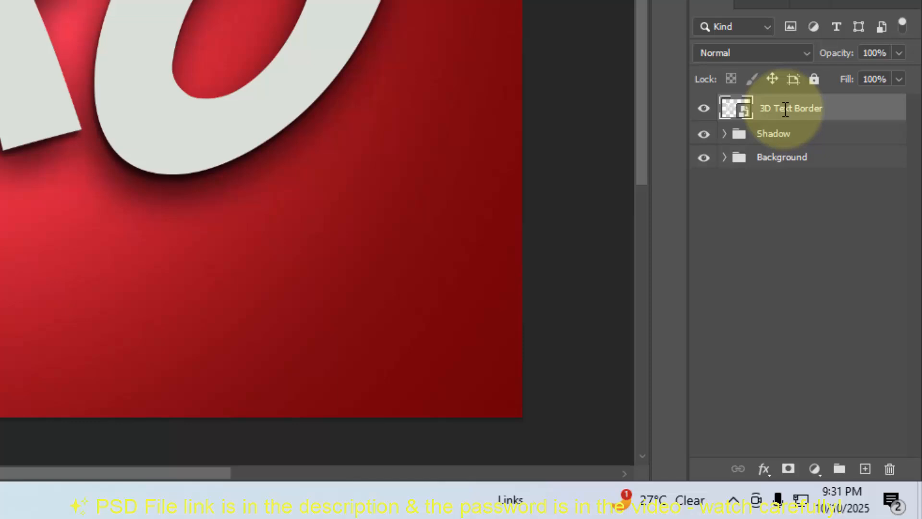
Set the fill opacity of the 3D Text Border layer to 0% in its blending options
{"action": "left_click", "coordinate": [764, 469]}
{"action": "left_click", "coordinate": [788, 286]}
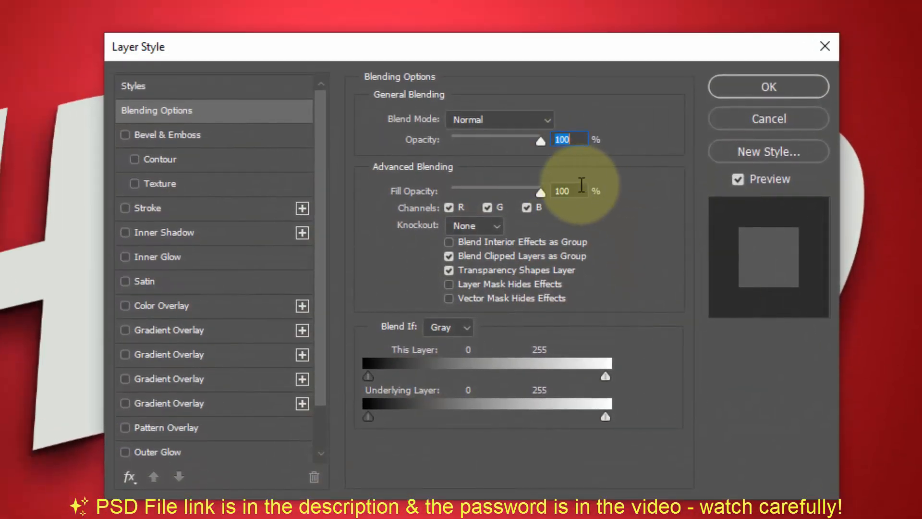
{"action": "left_click", "coordinate": [492, 144]}
{"action": "type", "text": "0"}
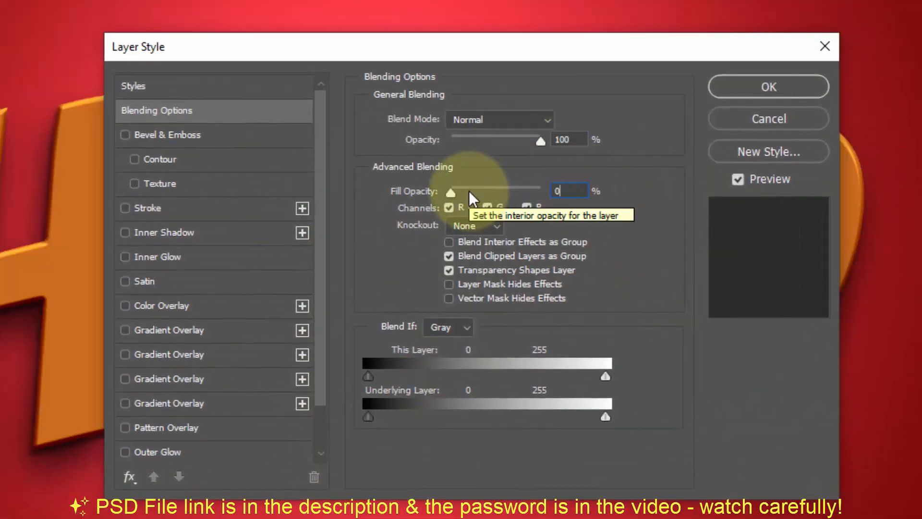
Enable the first Gradient Overlay on the 3D Text Border layer with Multiply as its blend mode
{"action": "left_click", "coordinate": [228, 333]}
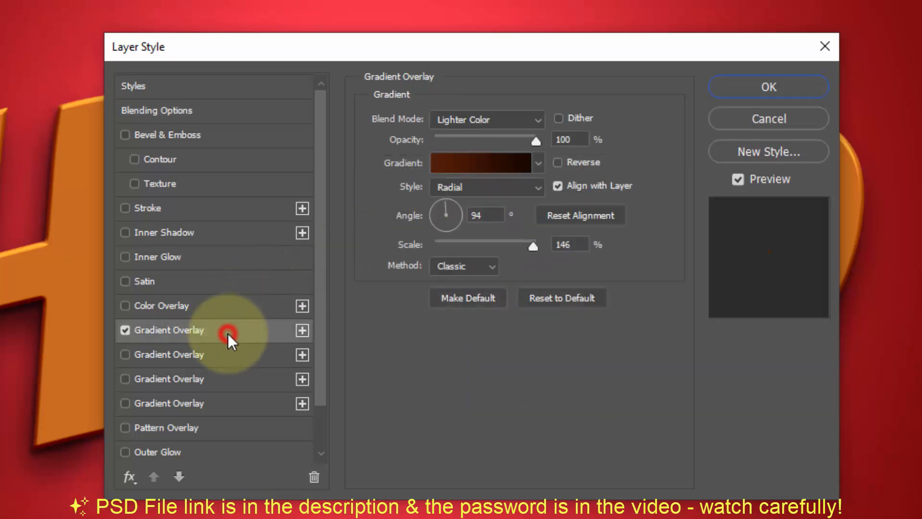
{"action": "left_click", "coordinate": [481, 120]}
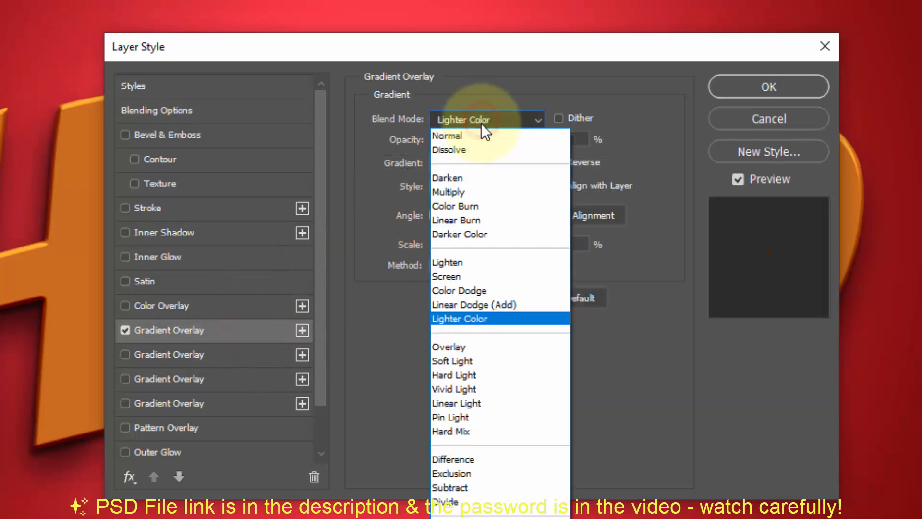
{"action": "left_click", "coordinate": [464, 187]}
Set the starting colour stop of the overlay gradient to #f83a3a
{"action": "left_click", "coordinate": [480, 164]}
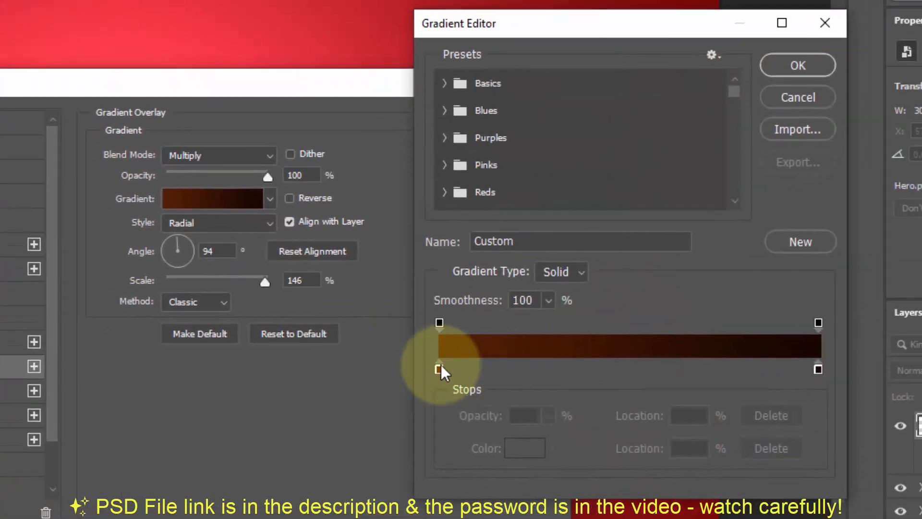
{"action": "left_click", "coordinate": [439, 369]}
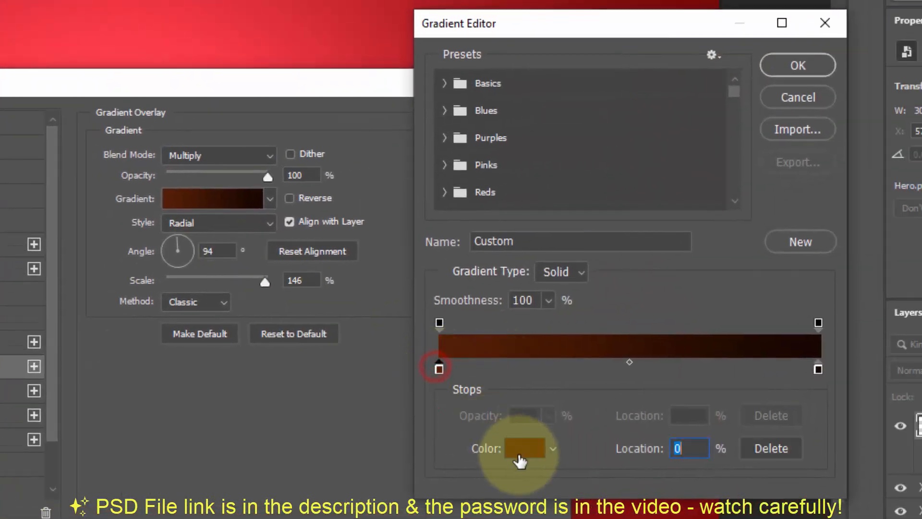
{"action": "left_click", "coordinate": [523, 449]}
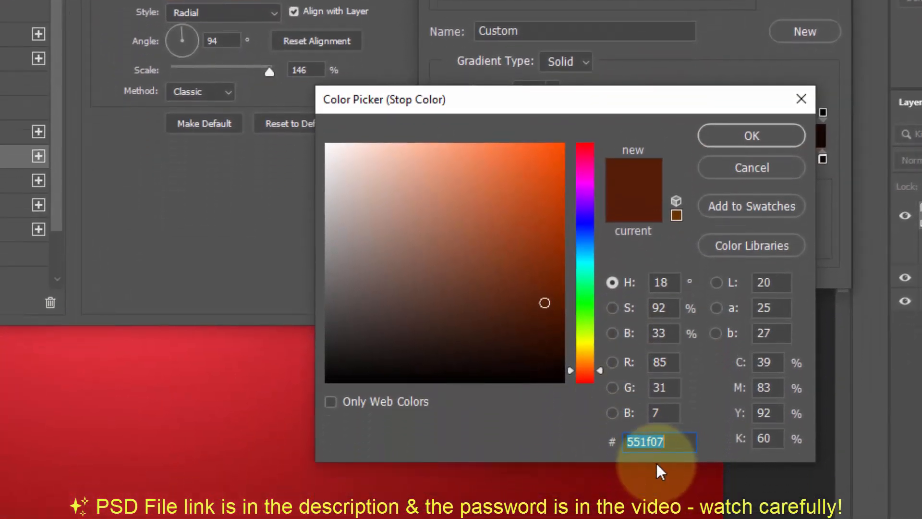
{"action": "type", "text": "f83"}
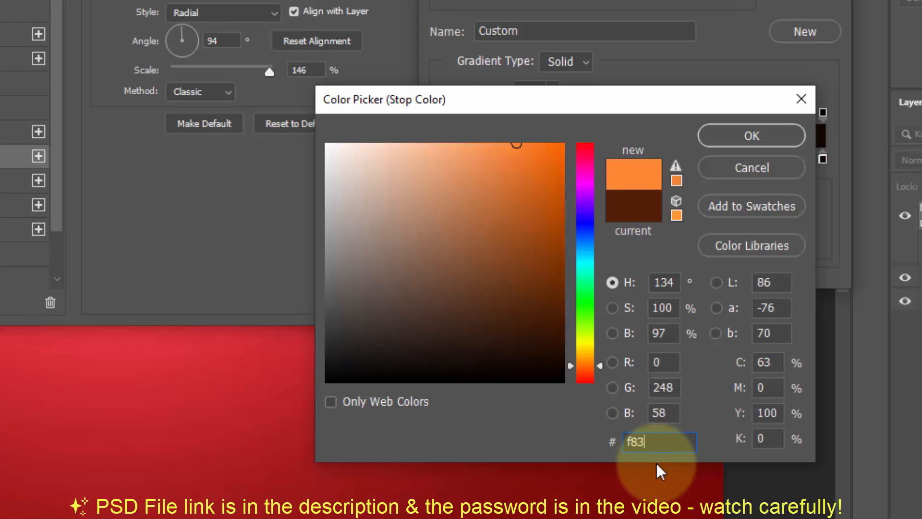
{"action": "type", "text": "a3a"}
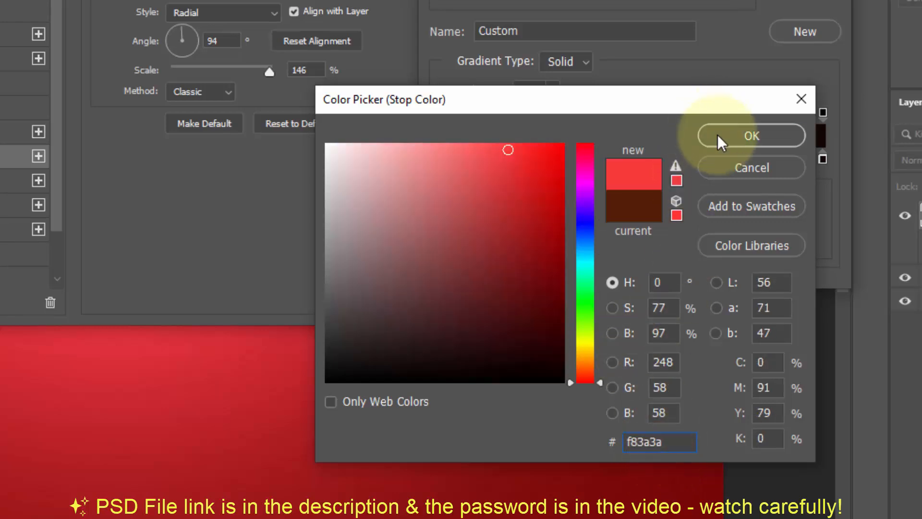
{"action": "left_click", "coordinate": [718, 135]}
Set the ending colour stop of the overlay gradient to #78051a and accept the gradient
{"action": "left_click", "coordinate": [822, 159]}
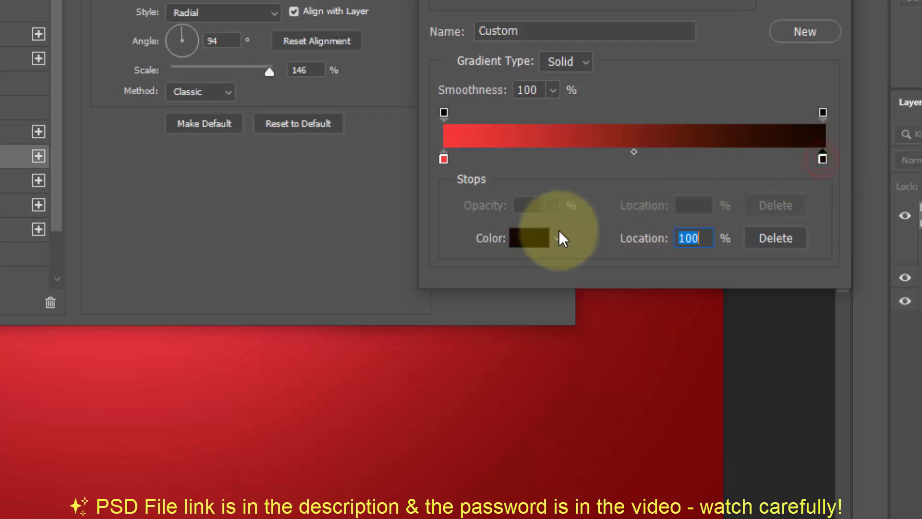
{"action": "left_click", "coordinate": [538, 239]}
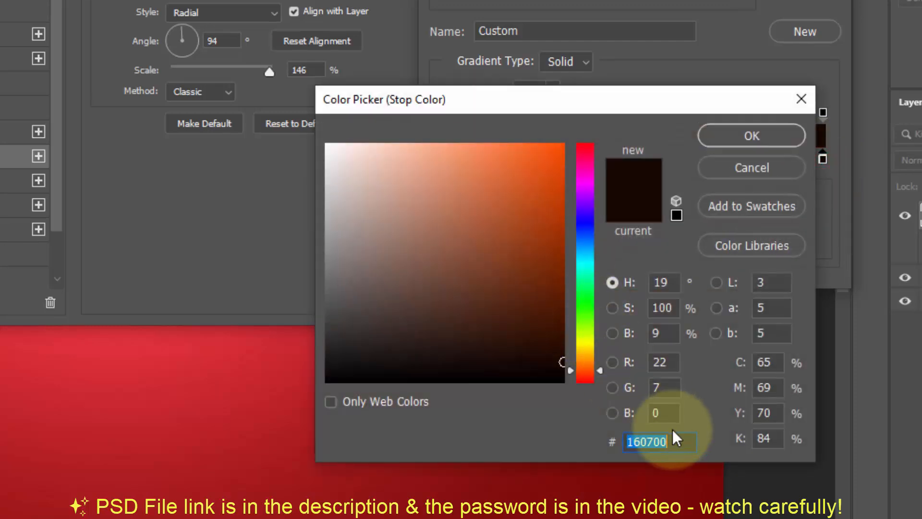
{"action": "type", "text": "78051"}
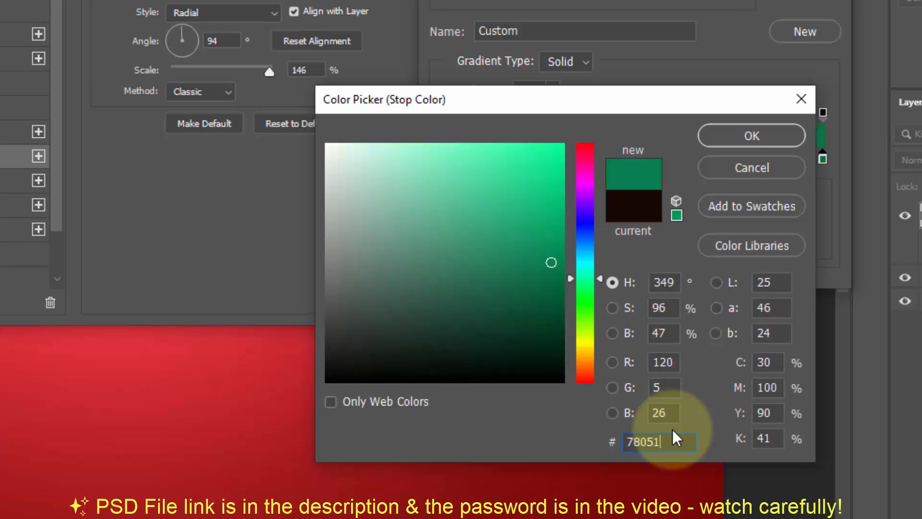
{"action": "type", "text": "a"}
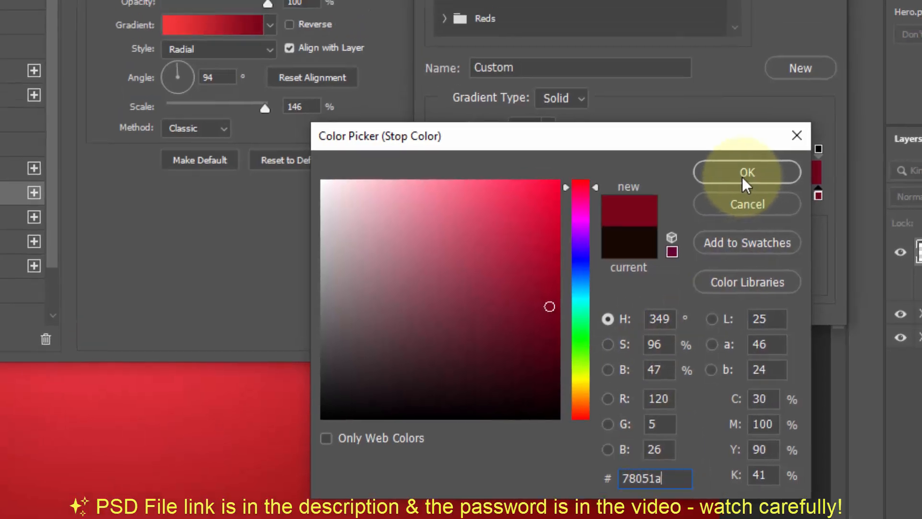
{"action": "left_click", "coordinate": [749, 136]}
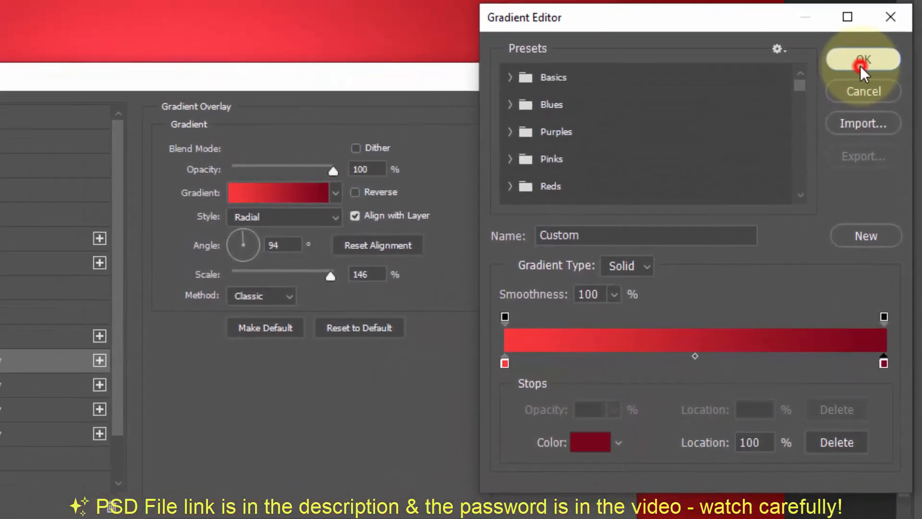
{"action": "left_click", "coordinate": [784, 3]}
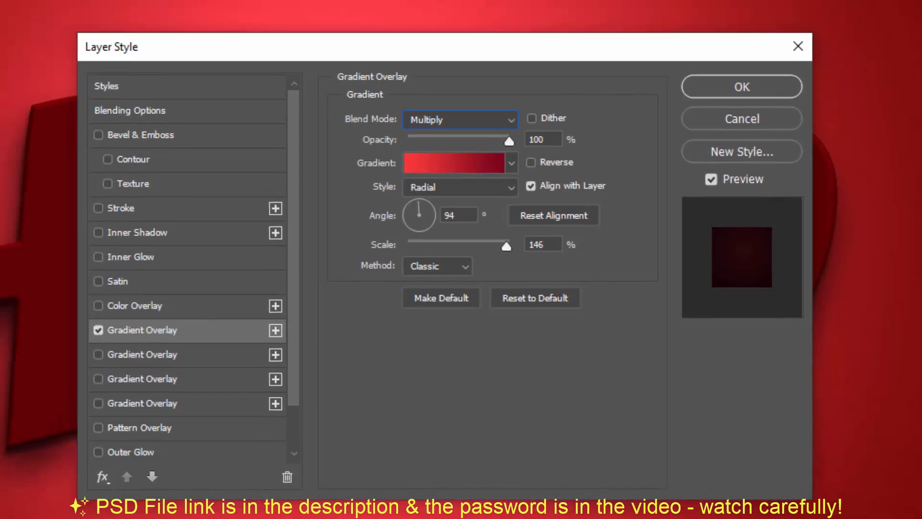
Change the first Gradient Overlay on the 3D Text Border layer to Linear style with a -90° angle
{"action": "left_click", "coordinate": [474, 184]}
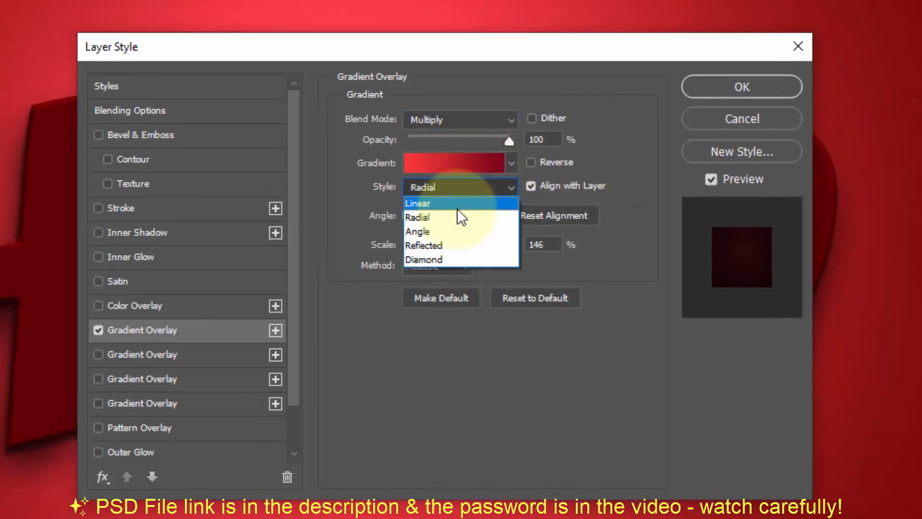
{"action": "left_click", "coordinate": [457, 206]}
{"action": "double_click", "coordinate": [457, 214]}
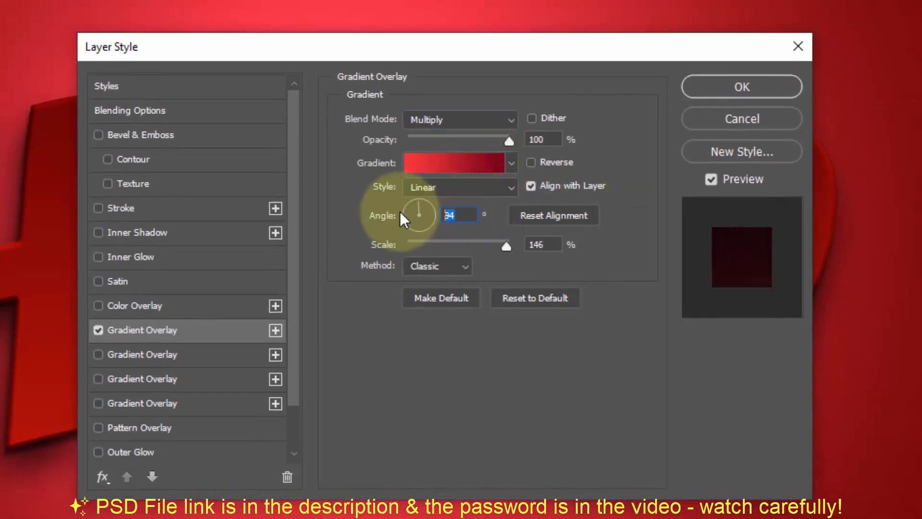
{"action": "type", "text": "-90"}
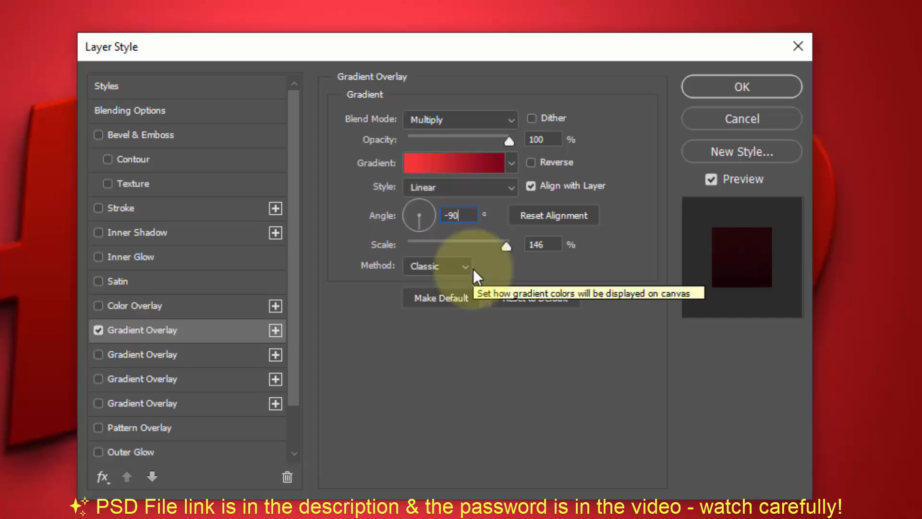
Enable the second Gradient Overlay with Normal blend mode and 100% opacity
{"action": "left_click", "coordinate": [234, 353]}
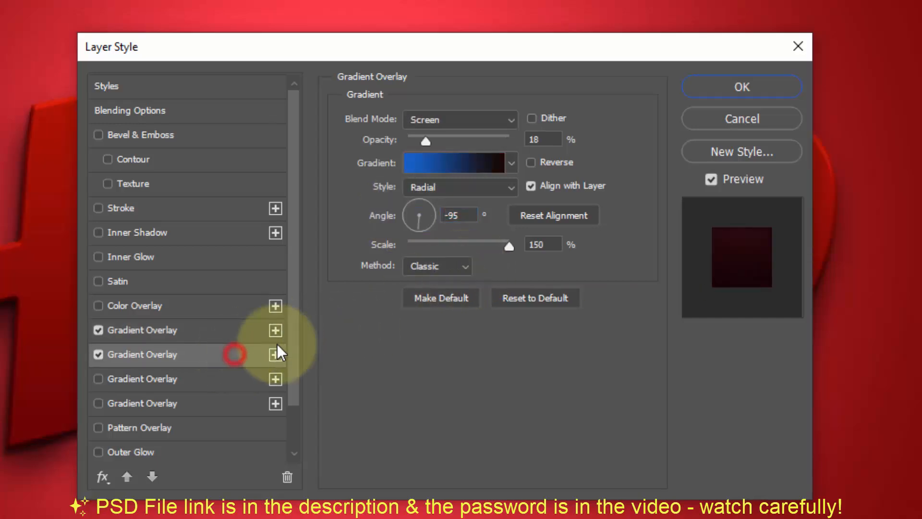
{"action": "left_click", "coordinate": [447, 120]}
{"action": "left_click", "coordinate": [443, 130]}
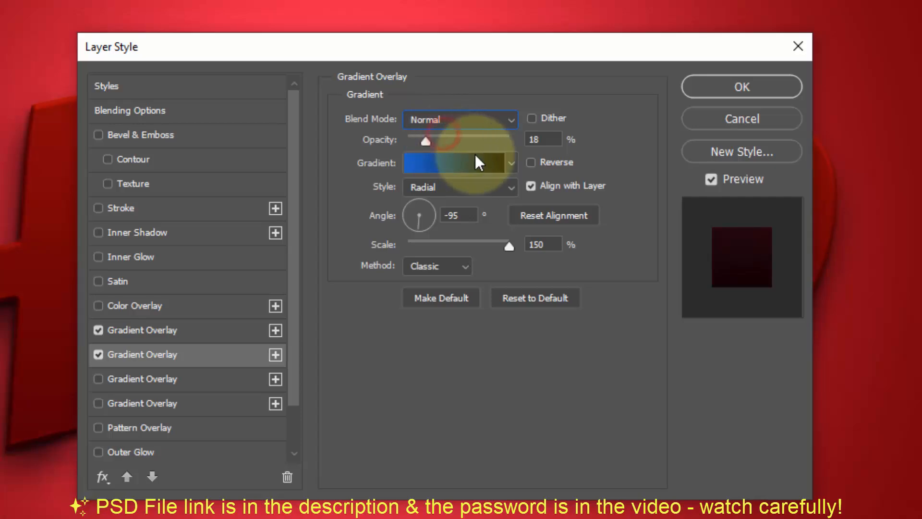
{"action": "left_click", "coordinate": [544, 139]}
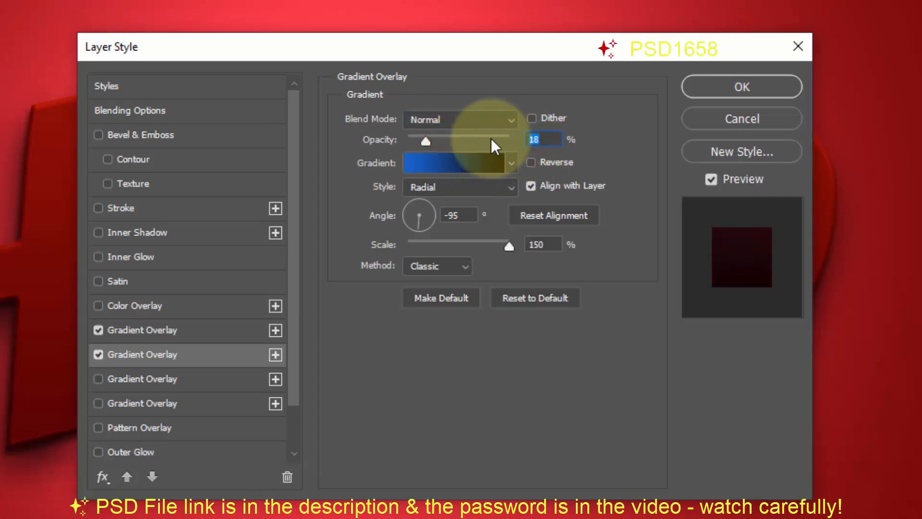
{"action": "type", "text": "100"}
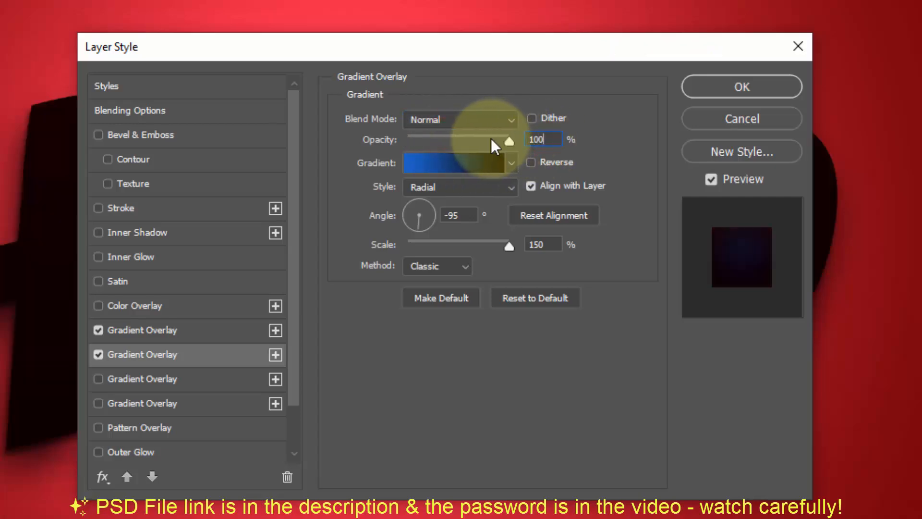
Set the starting colour stop of the second overlay's gradient to #f83a3a
{"action": "left_click", "coordinate": [437, 163]}
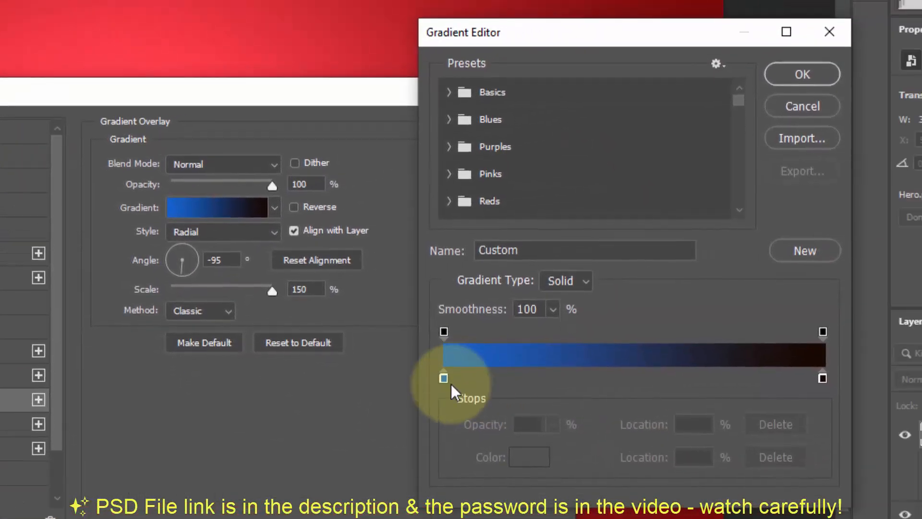
{"action": "left_click", "coordinate": [444, 379]}
{"action": "left_click", "coordinate": [529, 457]}
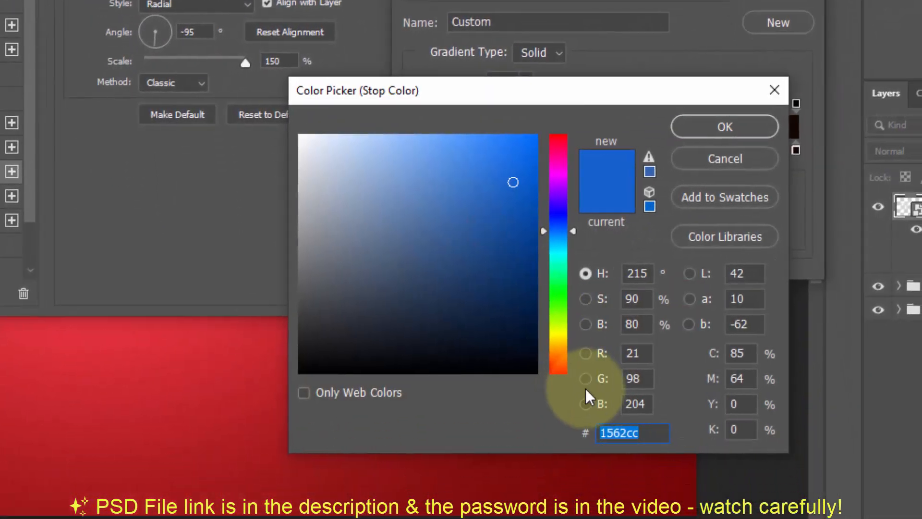
{"action": "type", "text": "f83a3"}
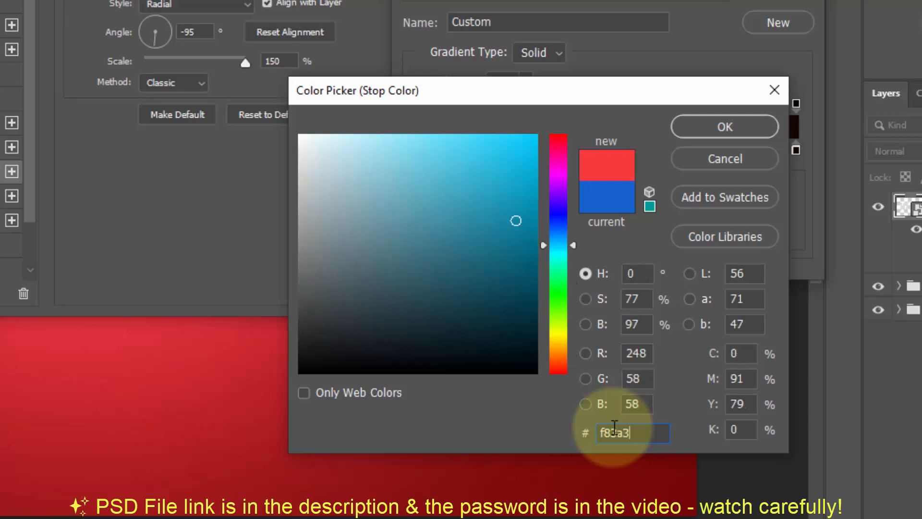
{"action": "type", "text": "a"}
{"action": "left_click", "coordinate": [713, 126]}
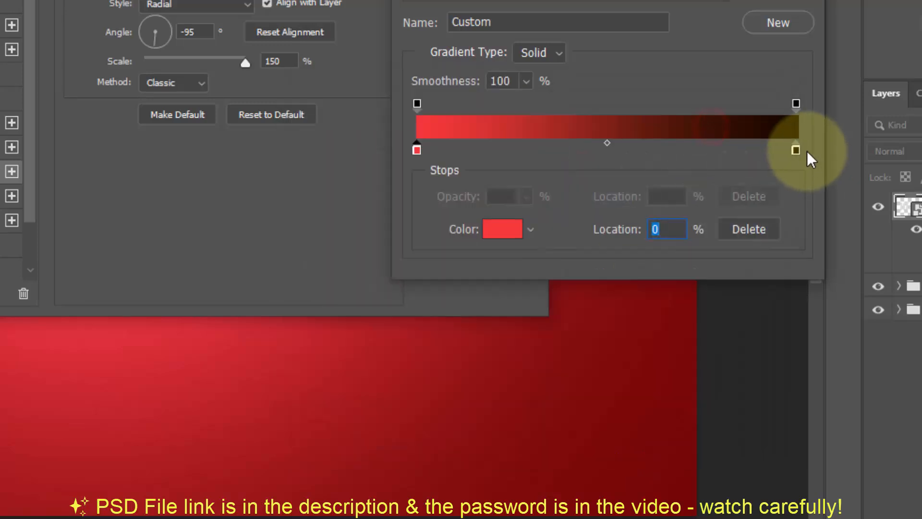
Set the ending colour stop of the second overlay's gradient to #78051a and accept the gradient
{"action": "left_click", "coordinate": [796, 150]}
{"action": "left_click", "coordinate": [504, 229]}
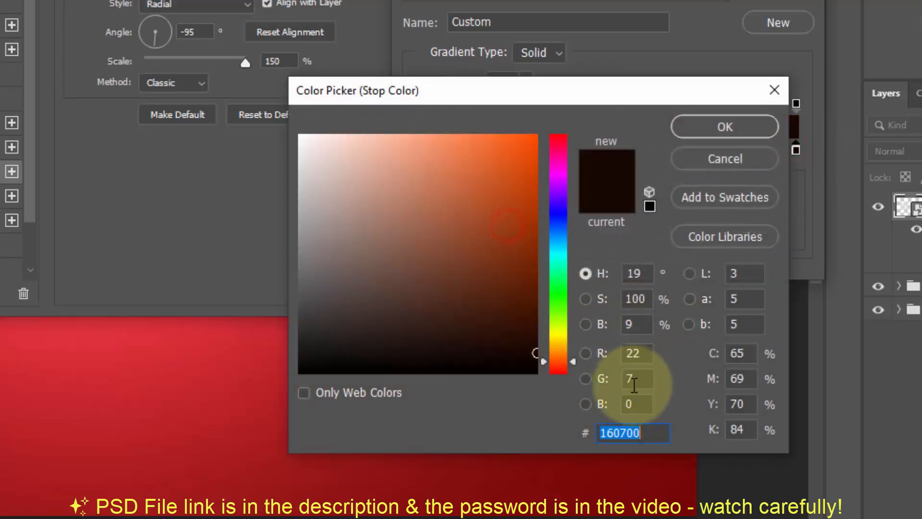
{"action": "type", "text": "078051"}
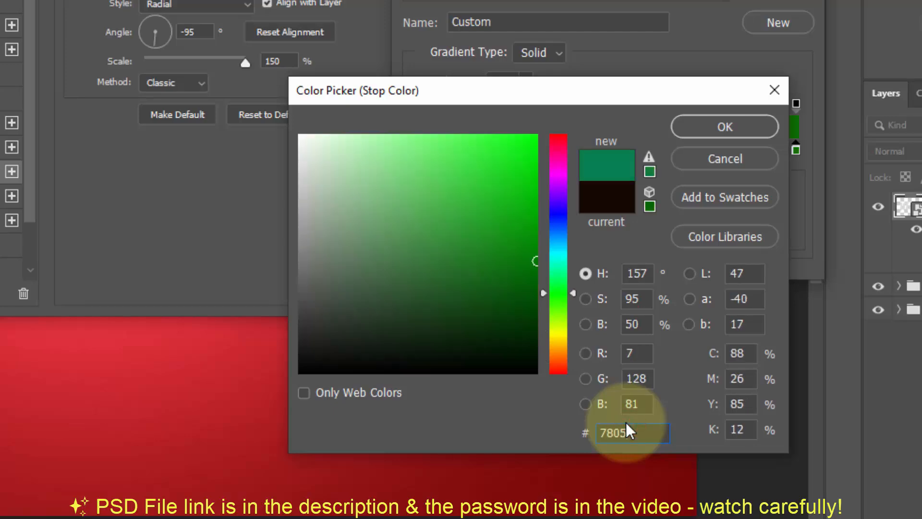
{"action": "type", "text": "a"}
{"action": "left_click", "coordinate": [725, 127]}
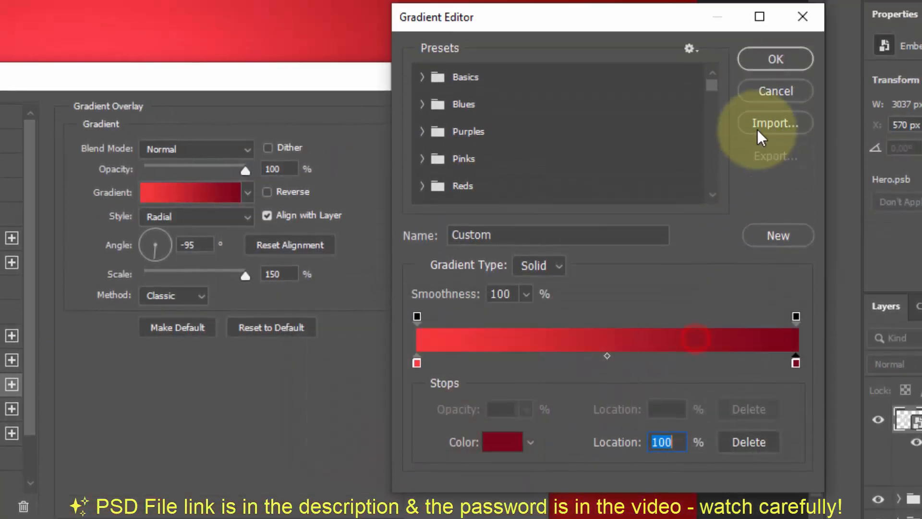
{"action": "left_click", "coordinate": [775, 58]}
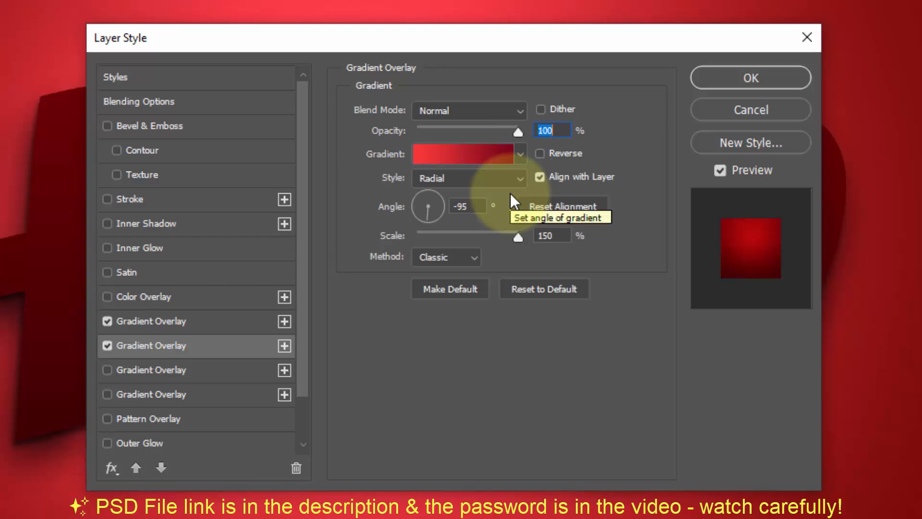
Give the second Gradient Overlay a Linear style with a -90° angle and apply the layer style
{"action": "left_click", "coordinate": [482, 178]}
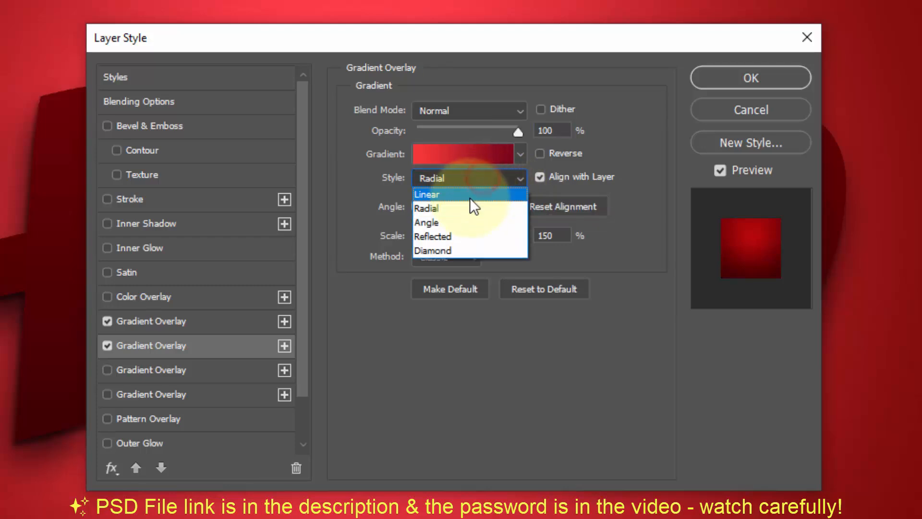
{"action": "left_click", "coordinate": [470, 198]}
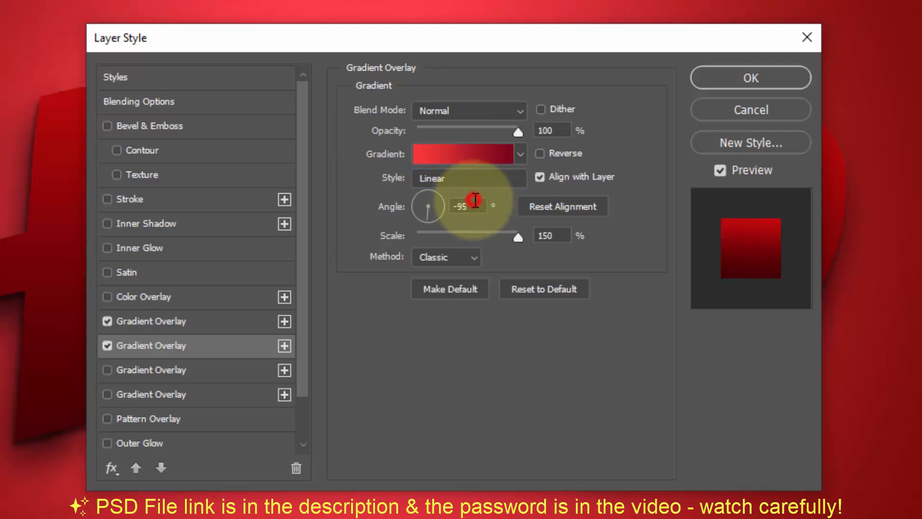
{"action": "left_click_drag", "start_coordinate": [475, 200], "coordinate": [440, 211]}
{"action": "type", "text": "-90"}
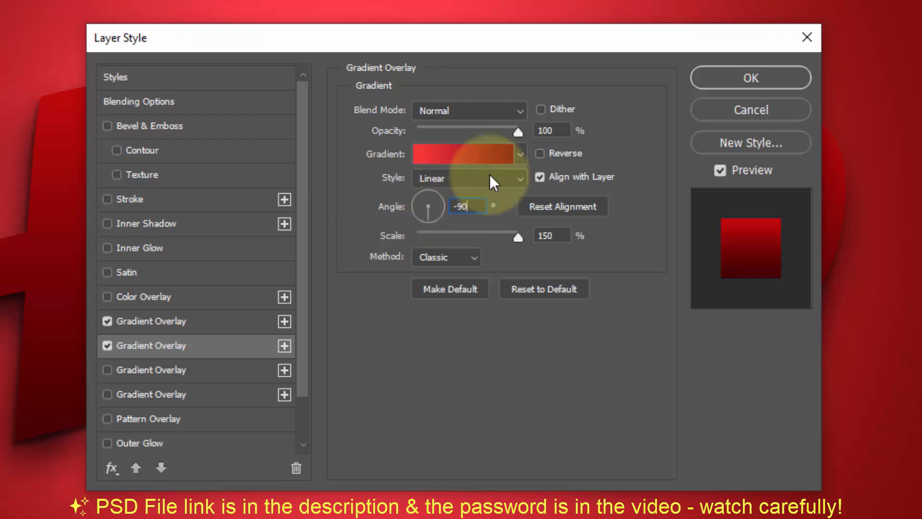
{"action": "left_click", "coordinate": [731, 78]}
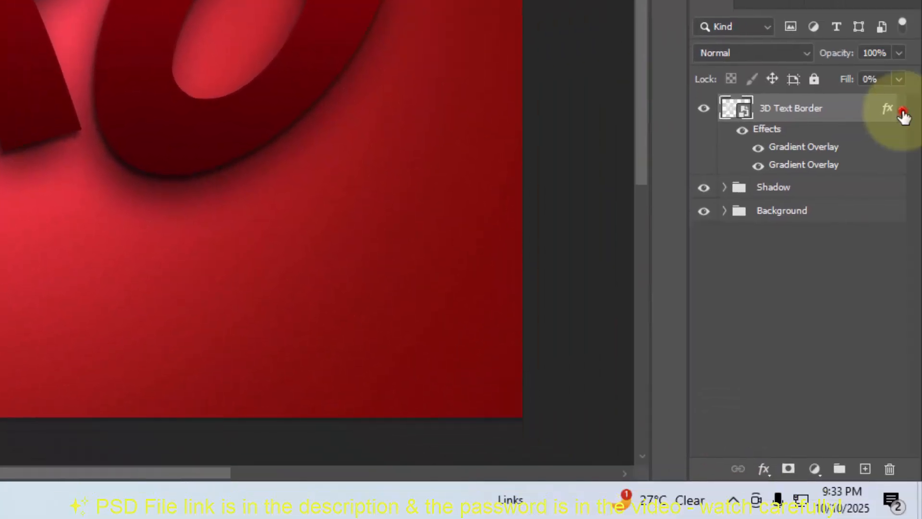
Collapse the 3D Text Border layer's effects and duplicate the layer ten times by repeating the last transform on each copy
{"action": "left_click", "coordinate": [902, 108]}
{"action": "key", "text": "ctrl+shift+alt+t"}
{"action": "key", "text": "ctrl+shift+alt+t"}
{"action": "key", "text": "ctrl+shift+alt+t"}
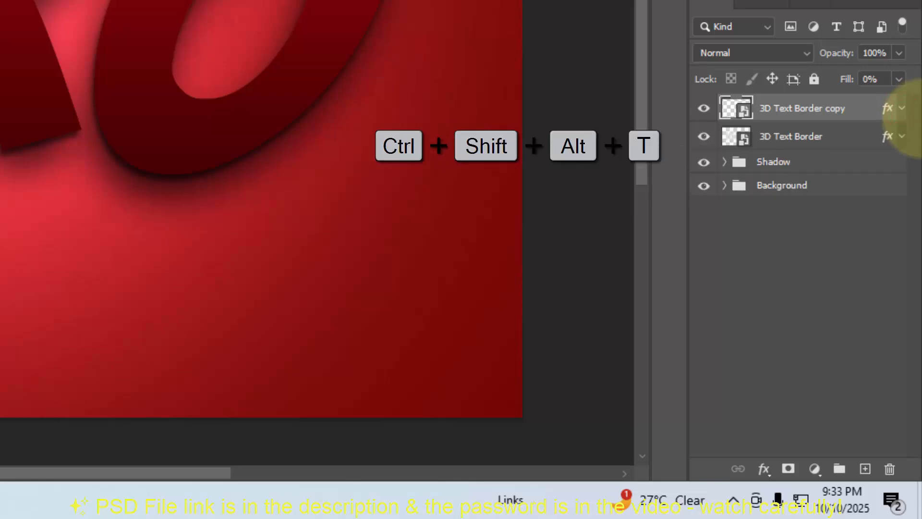
{"action": "key", "text": "ctrl+shift+alt+t"}
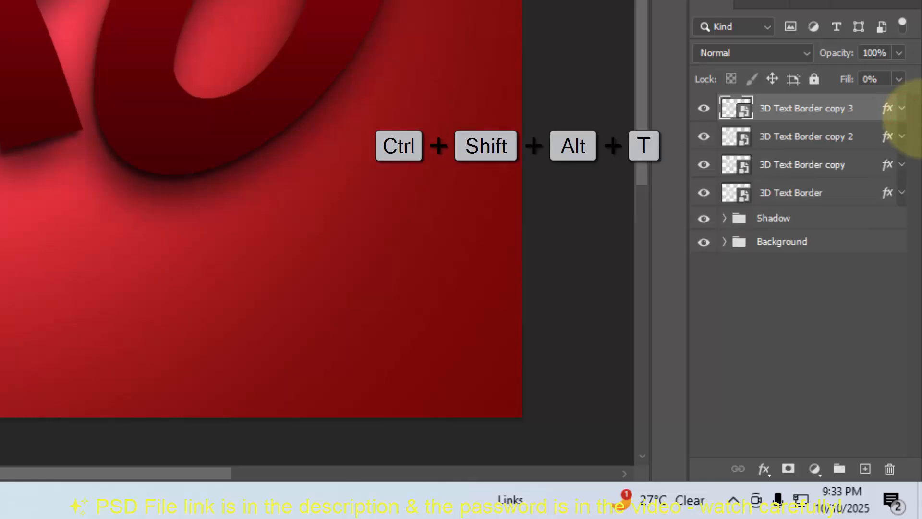
{"action": "key", "text": "ctrl+shift+alt+t"}
{"action": "key", "text": "ctrl+shift+alt+t"}
{"action": "key", "text": "ctrl+shift+alt+t"}
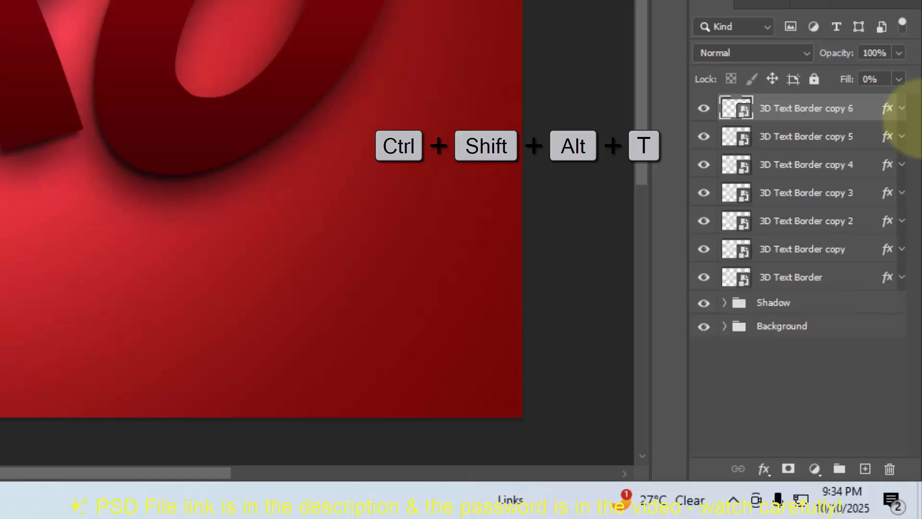
{"action": "key", "text": "ctrl+shift+alt+t"}
{"action": "key", "text": "ctrl+shift+alt+t"}
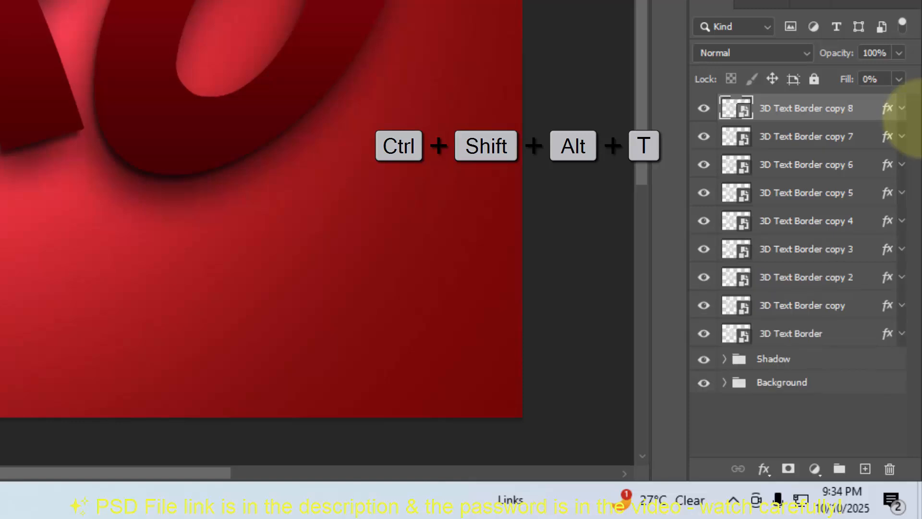
{"action": "key", "text": "ctrl+shift+alt+t"}
{"action": "key", "text": "ctrl+shift+alt+t"}
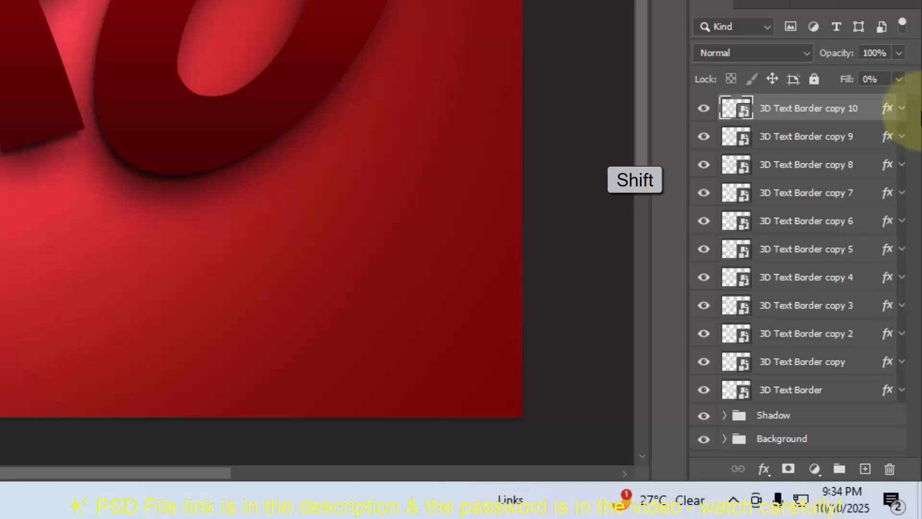
Group the layers from 3D Text Border copy 9 down to 3D Text Border and name the group Border
{"action": "left_click", "coordinate": [847, 139], "text": "shift"}
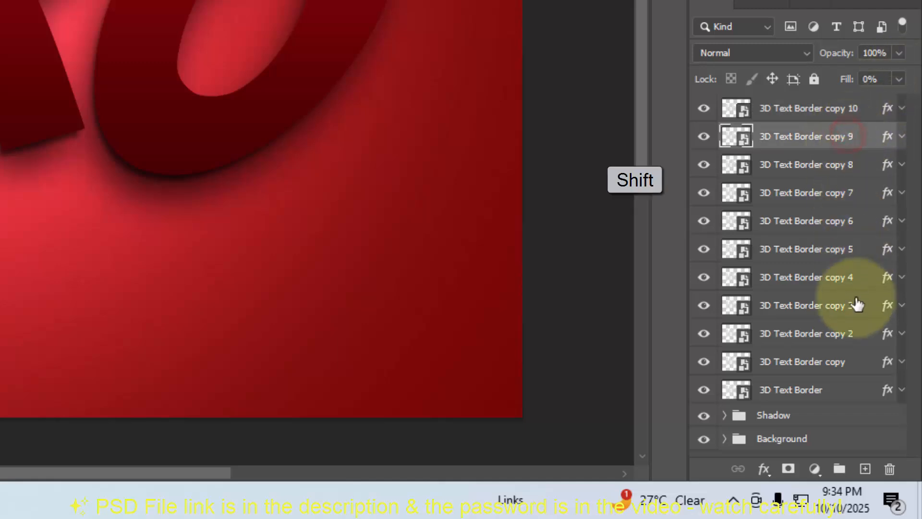
{"action": "left_click", "coordinate": [834, 391], "text": "shift"}
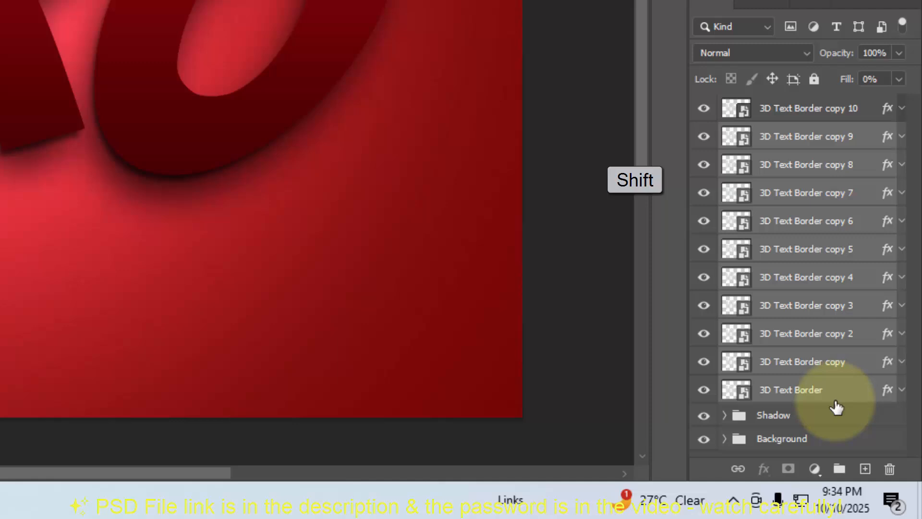
{"action": "left_click", "coordinate": [838, 469]}
{"action": "left_click", "coordinate": [769, 139]}
{"action": "double_click", "coordinate": [770, 139]}
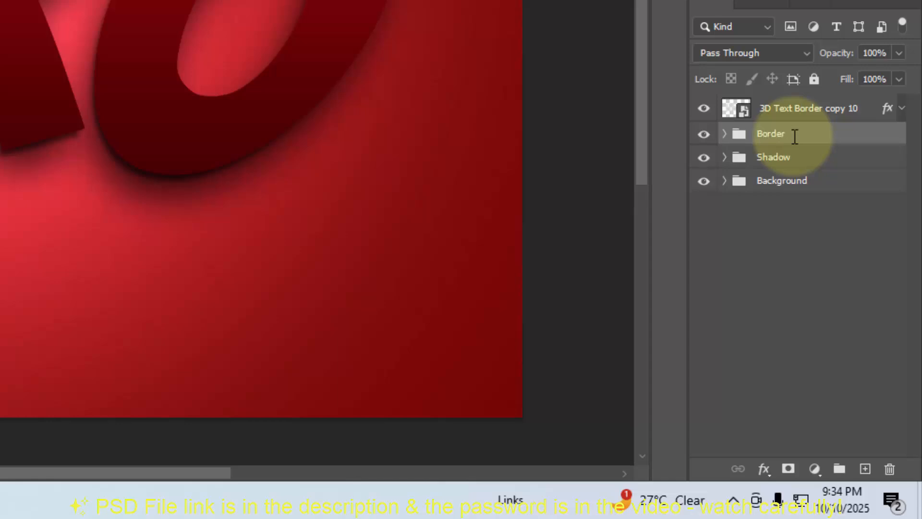
Rename the 3D Text Border copy 10 layer as Surface and clear its layer style
{"action": "double_click", "coordinate": [791, 109]}
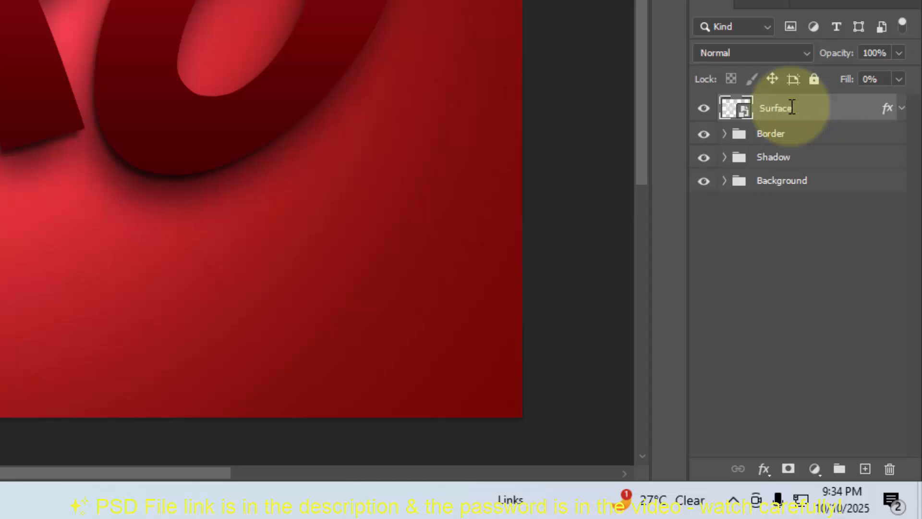
{"action": "right_click", "coordinate": [791, 111]}
{"action": "left_click", "coordinate": [686, 189]}
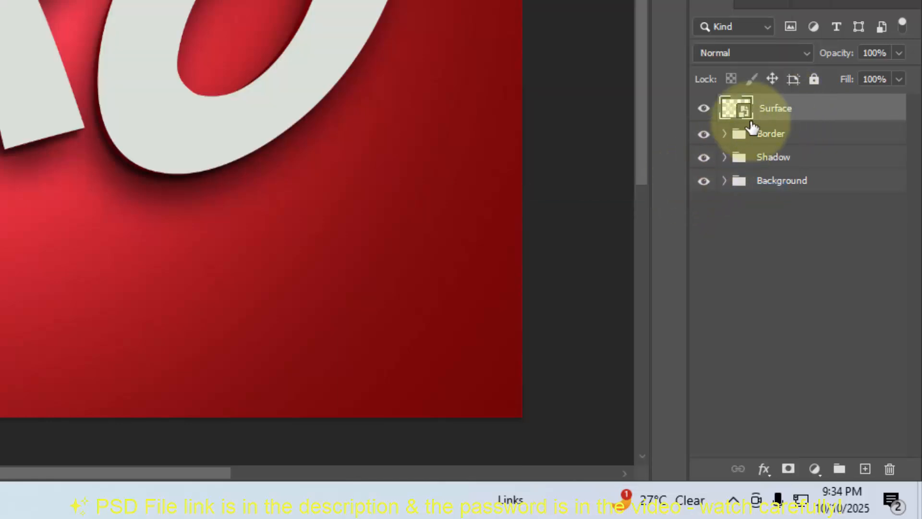
Set the fill opacity of the Surface layer to 0% in its blending options
{"action": "left_click", "coordinate": [763, 469]}
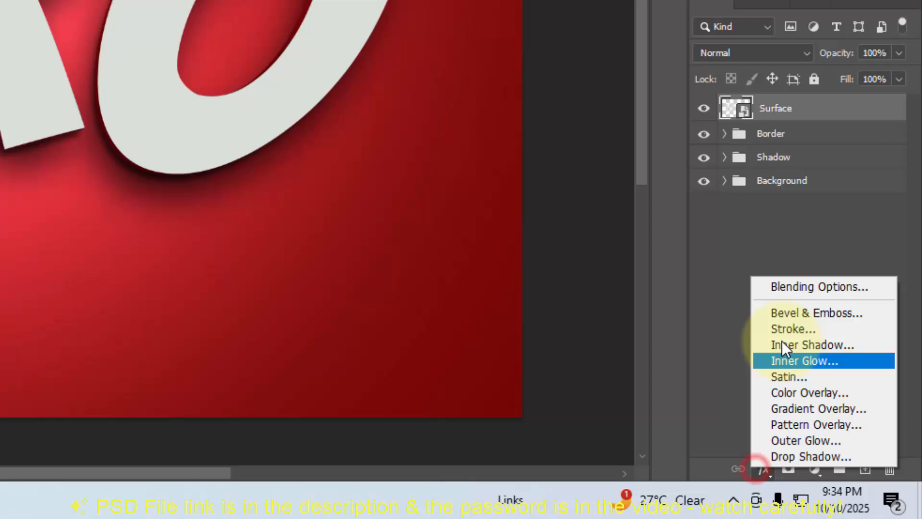
{"action": "left_click", "coordinate": [788, 285]}
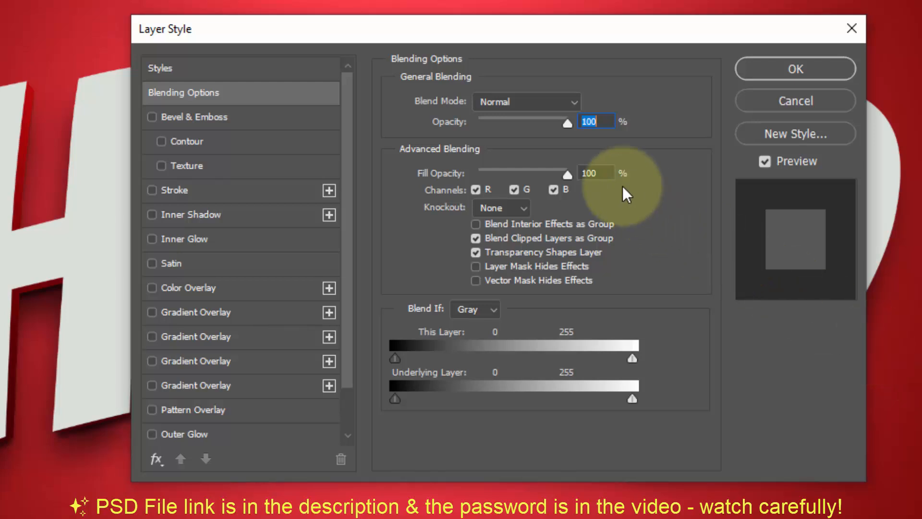
{"action": "left_click_drag", "start_coordinate": [607, 174], "coordinate": [554, 186]}
{"action": "type", "text": "0"}
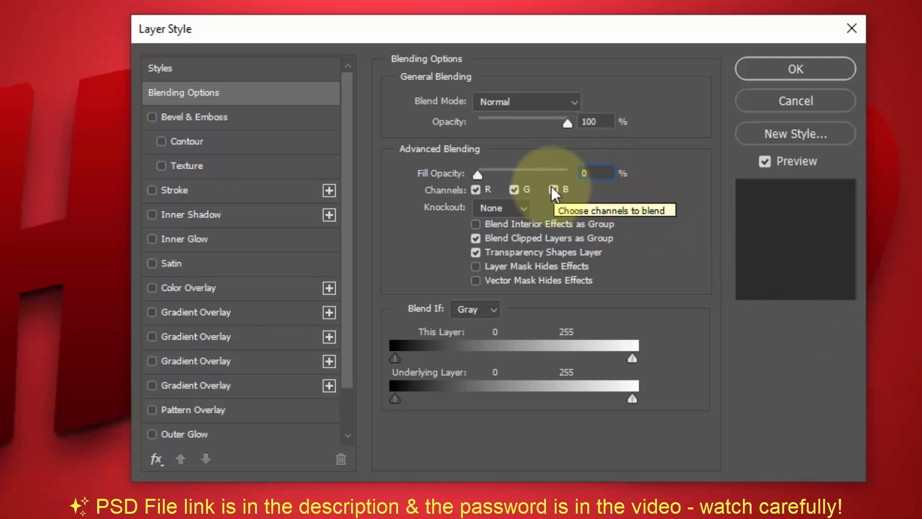
Enable Bevel & Emboss on the Surface layer and set its depth to 84%
{"action": "left_click", "coordinate": [272, 116]}
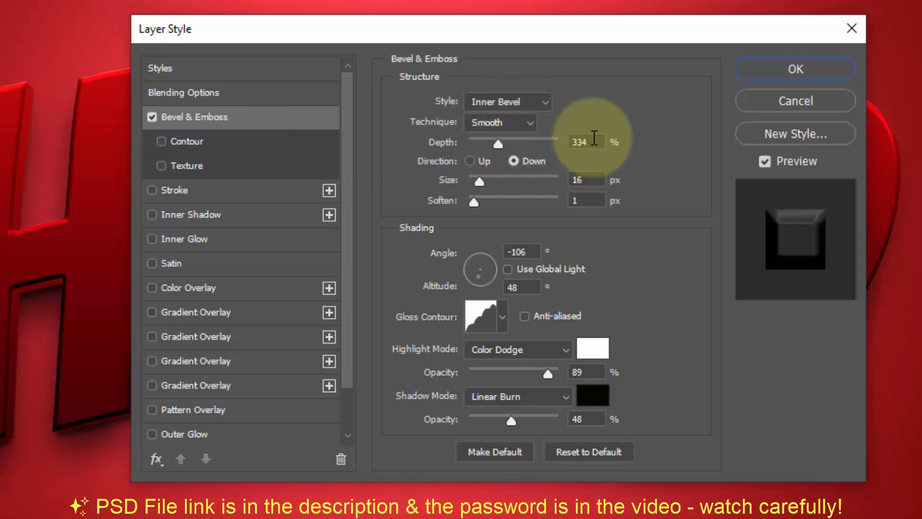
{"action": "left_click_drag", "start_coordinate": [594, 139], "coordinate": [534, 137]}
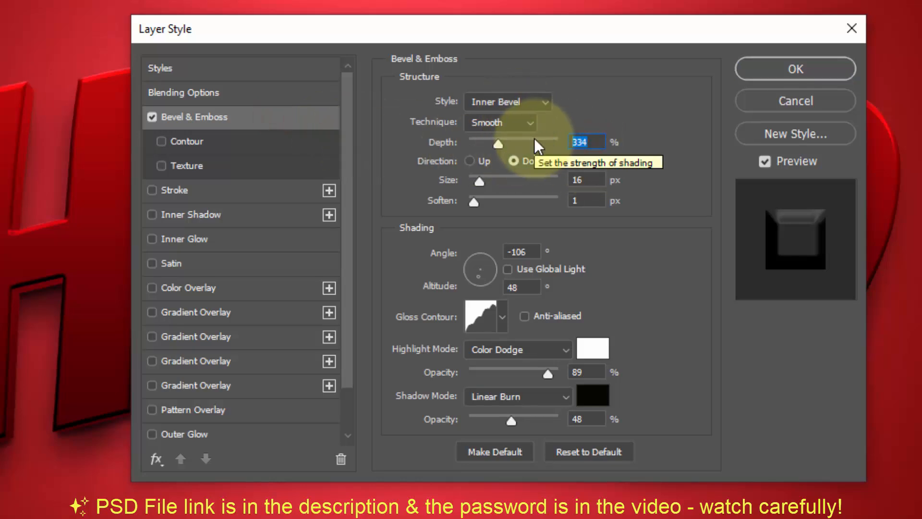
{"action": "type", "text": "84"}
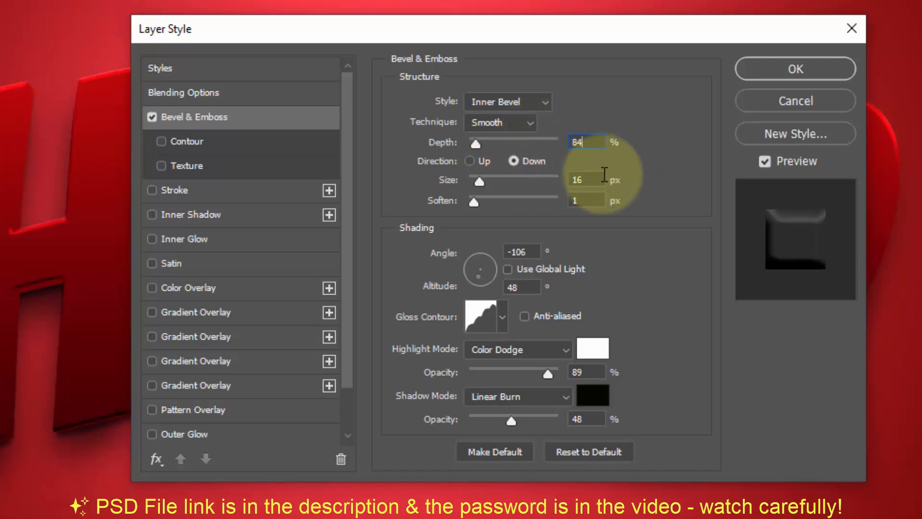
Set the Surface layer's Bevel & Emboss size to 6 px and its gloss contour to the Linear preset
{"action": "left_click_drag", "start_coordinate": [590, 178], "coordinate": [548, 180]}
{"action": "type", "text": "6"}
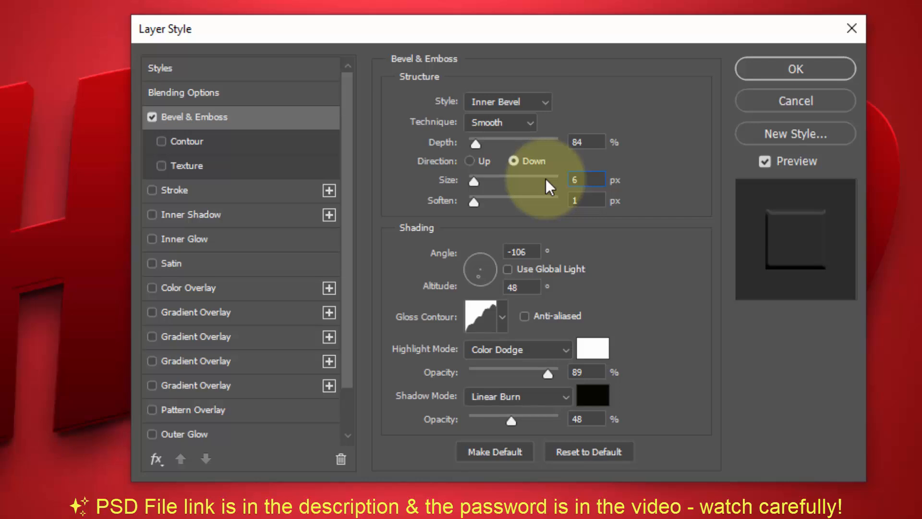
{"action": "left_click", "coordinate": [491, 316]}
{"action": "left_click", "coordinate": [715, 217]}
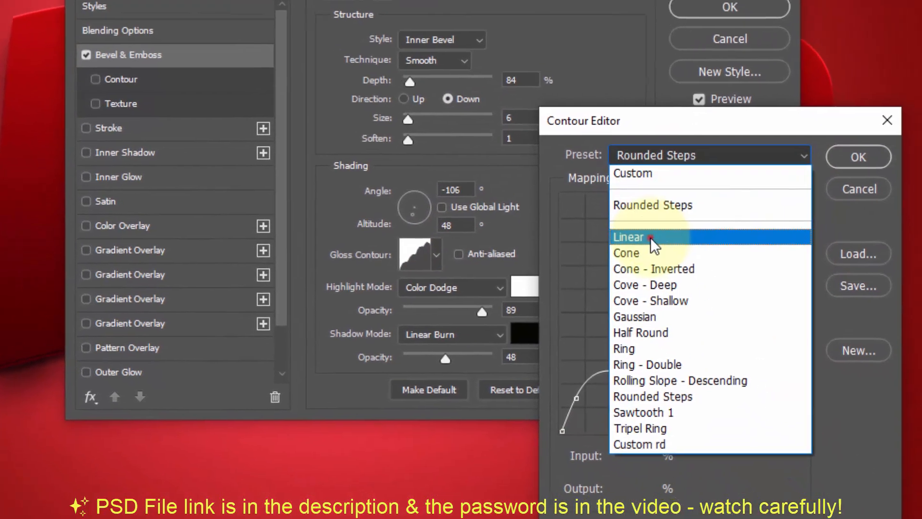
{"action": "left_click", "coordinate": [650, 237]}
{"action": "left_click", "coordinate": [858, 157]}
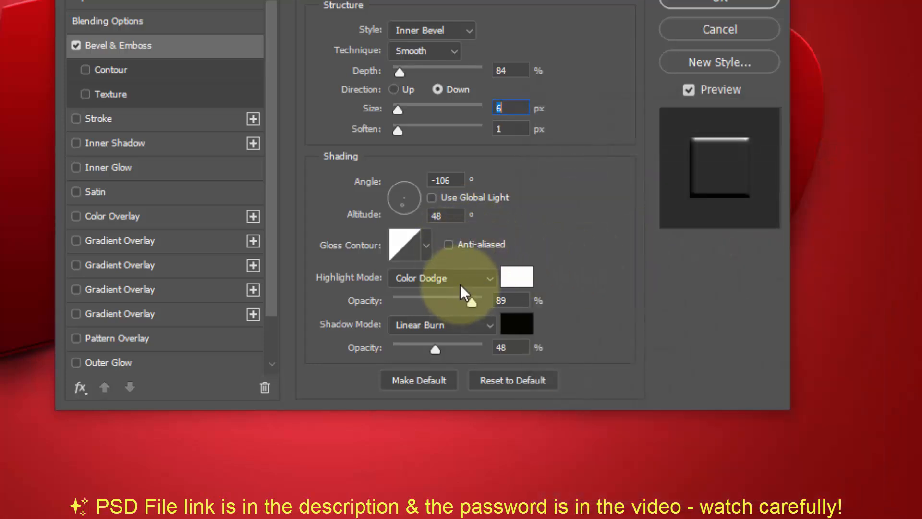
{"action": "left_click", "coordinate": [518, 301]}
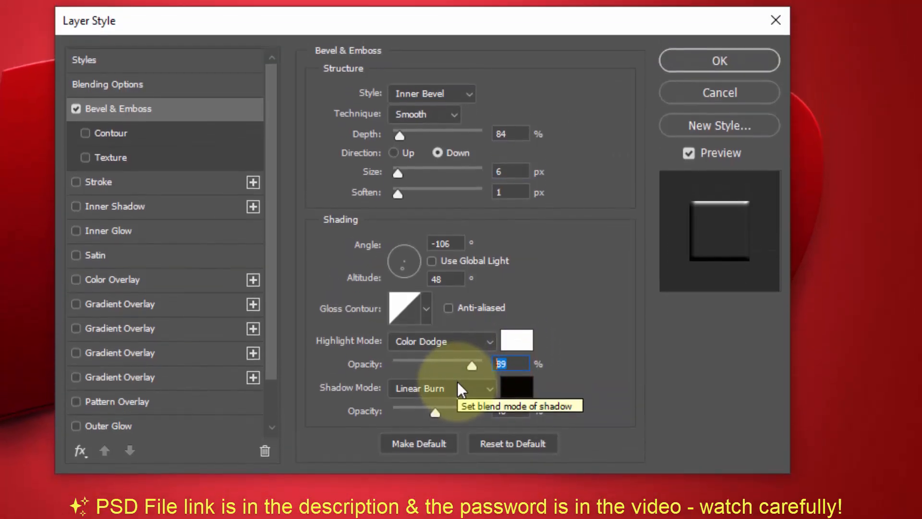
{"action": "left_click", "coordinate": [516, 400]}
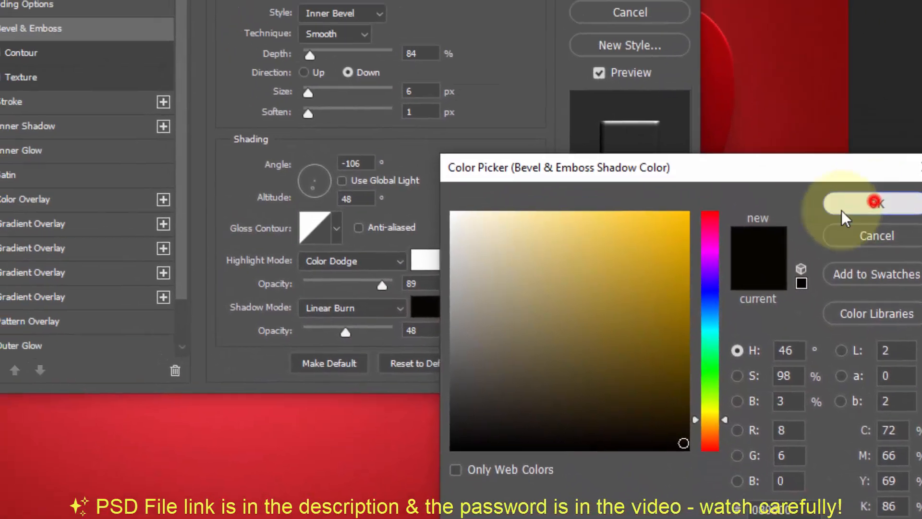
{"action": "left_click", "coordinate": [901, 260]}
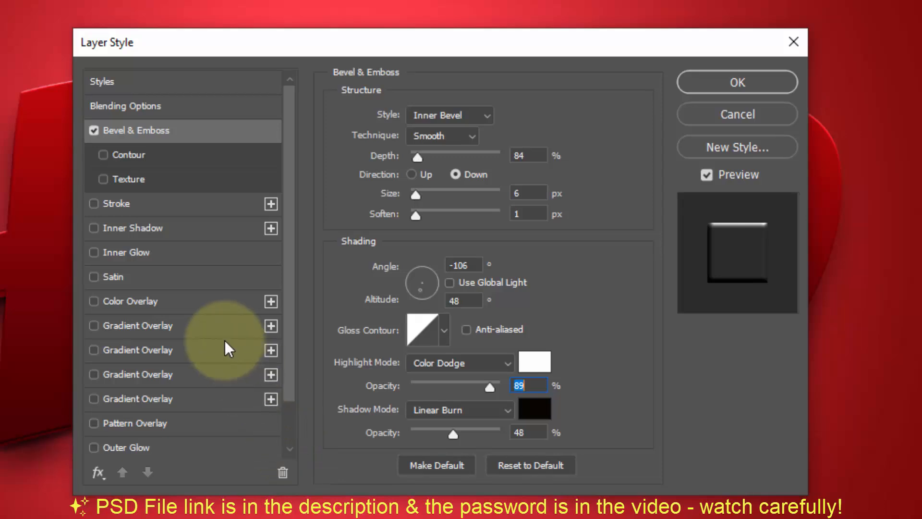
Enable the uppermost Gradient Overlay on the Surface layer and set its blend mode to Normal
{"action": "left_click", "coordinate": [199, 311]}
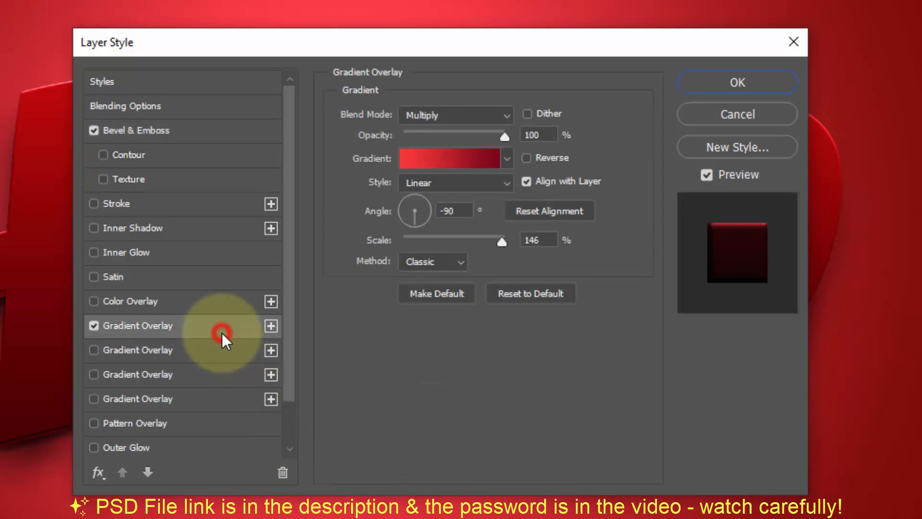
{"action": "left_click", "coordinate": [448, 120]}
{"action": "left_click", "coordinate": [448, 131]}
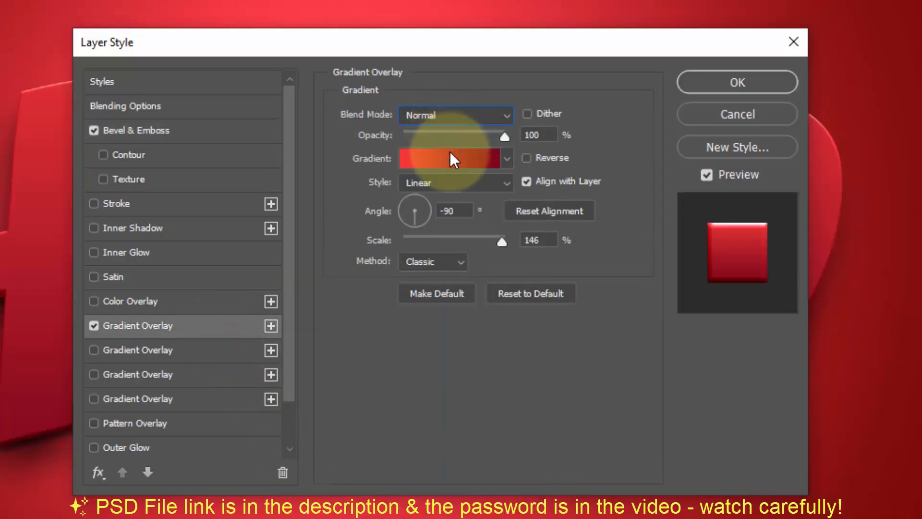
Set the starting colour stop of the overlay gradient to f3f3f3
{"action": "left_click", "coordinate": [483, 164]}
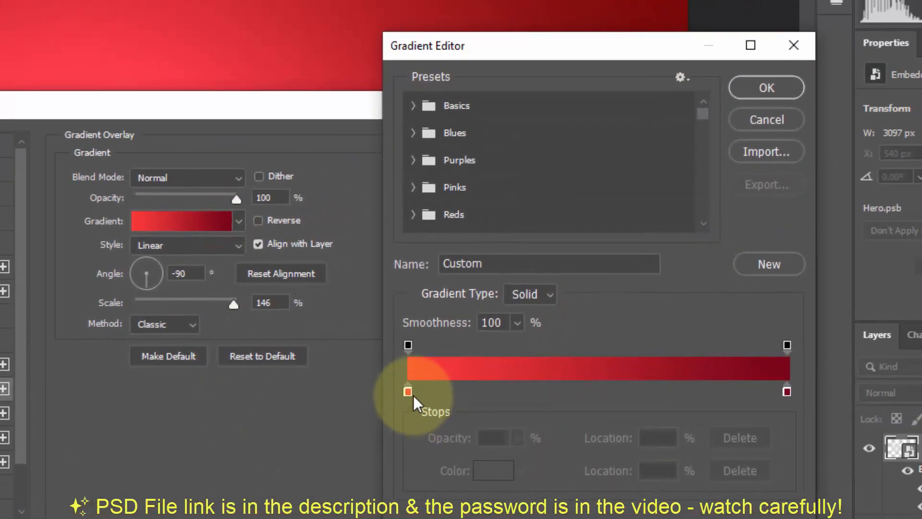
{"action": "left_click", "coordinate": [408, 387]}
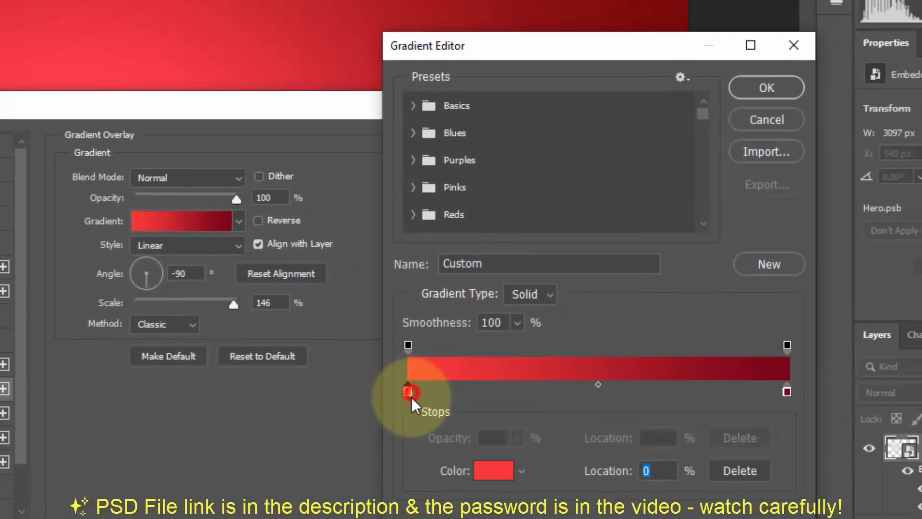
{"action": "left_click", "coordinate": [477, 469]}
{"action": "double_click", "coordinate": [555, 422]}
{"action": "type", "text": "f"}
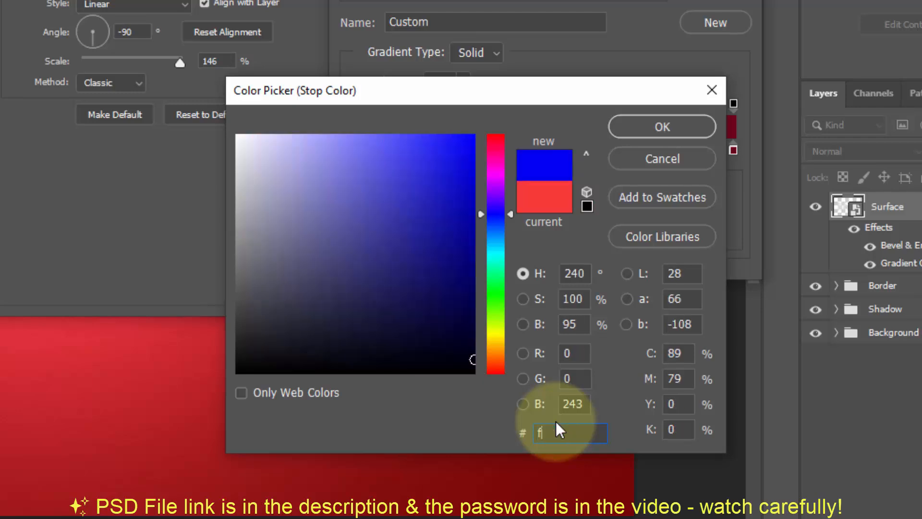
{"action": "type", "text": "3f3f3"}
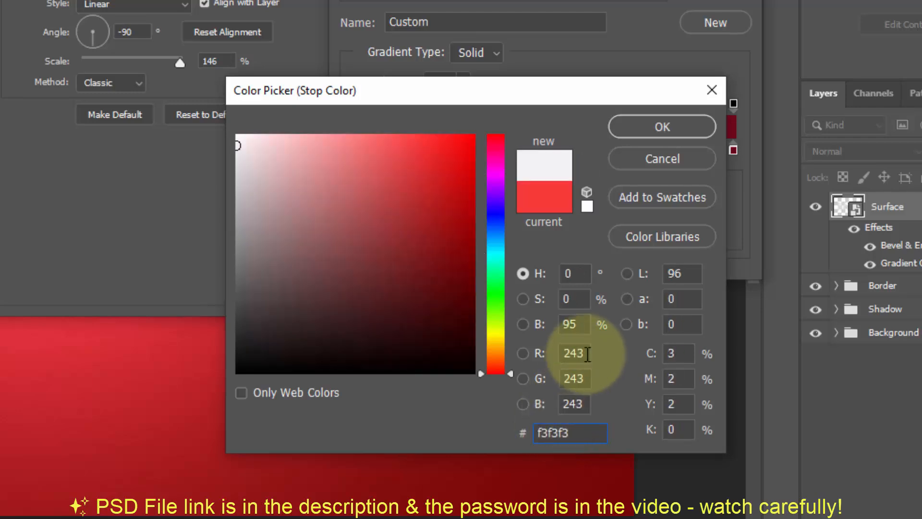
{"action": "left_click", "coordinate": [662, 127]}
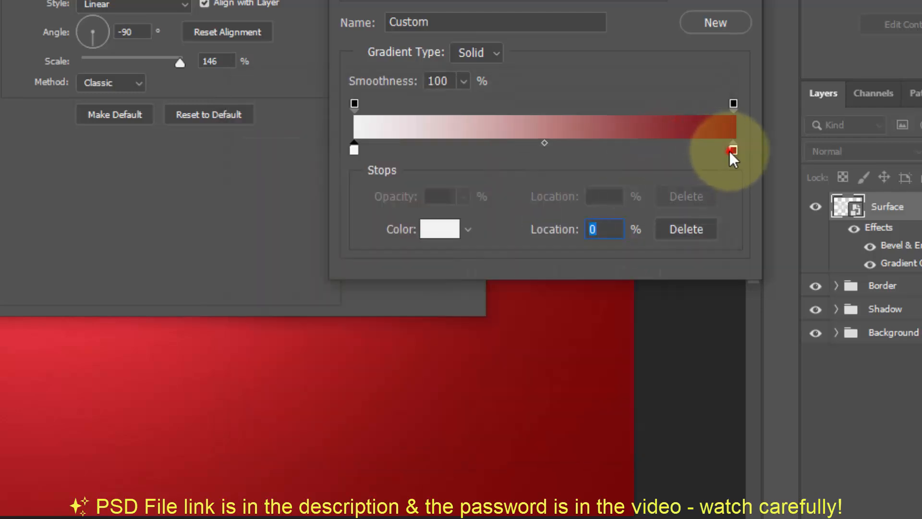
Set the end colour stop of the overlay gradient to c5c5c5 and accept the gradient
{"action": "left_click", "coordinate": [732, 150]}
{"action": "left_click", "coordinate": [452, 232]}
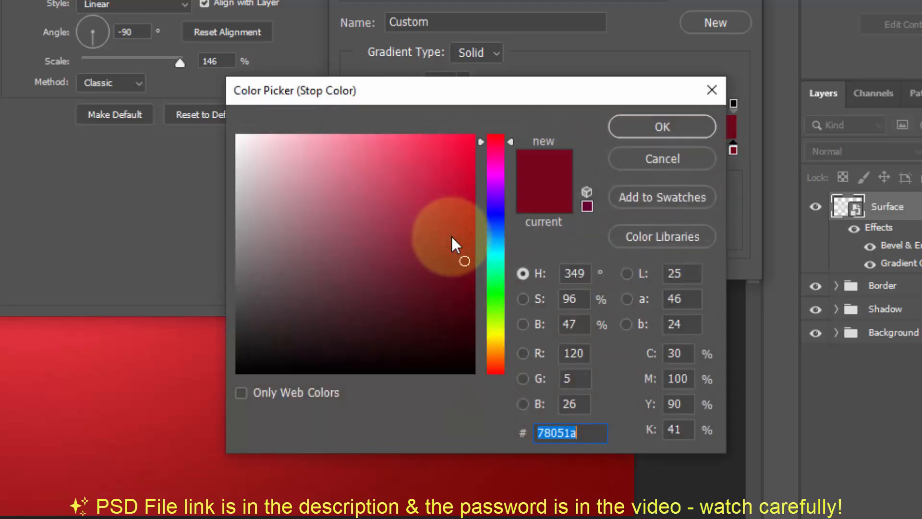
{"action": "type", "text": "c5c5c"}
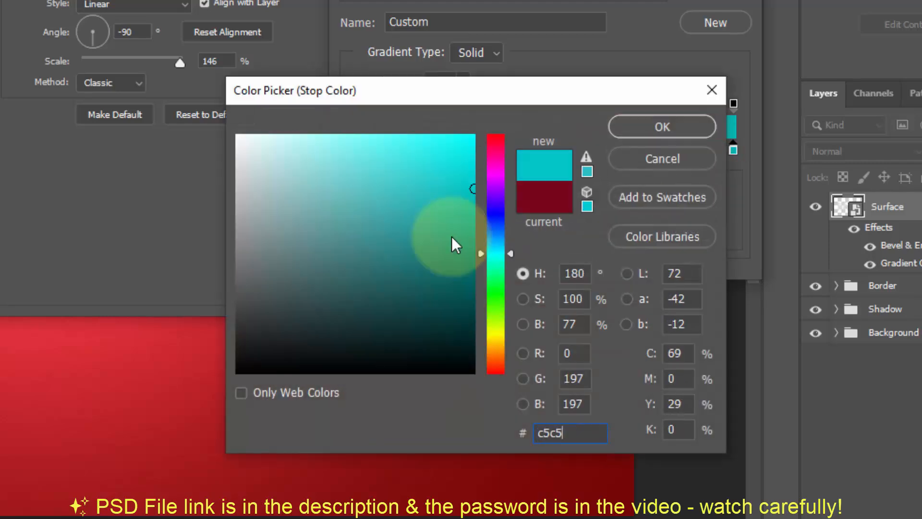
{"action": "type", "text": "5"}
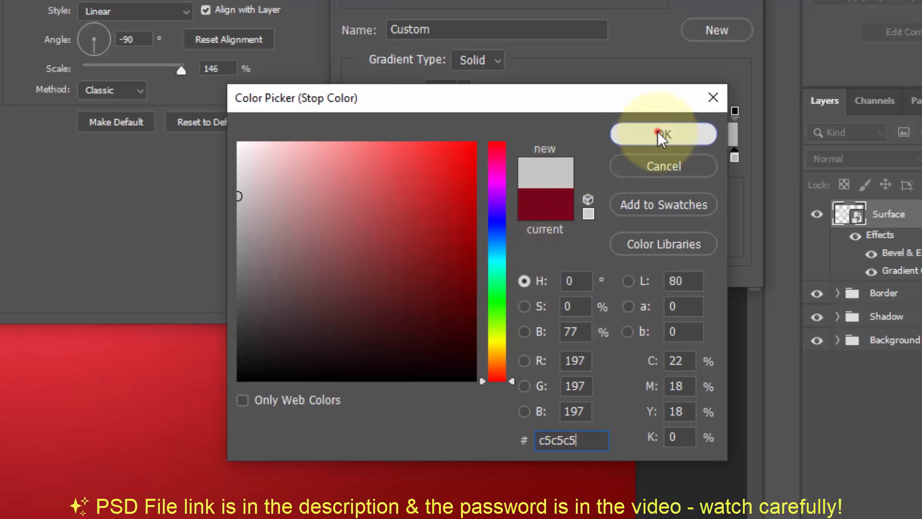
{"action": "left_click", "coordinate": [660, 127]}
{"action": "left_click", "coordinate": [736, 0]}
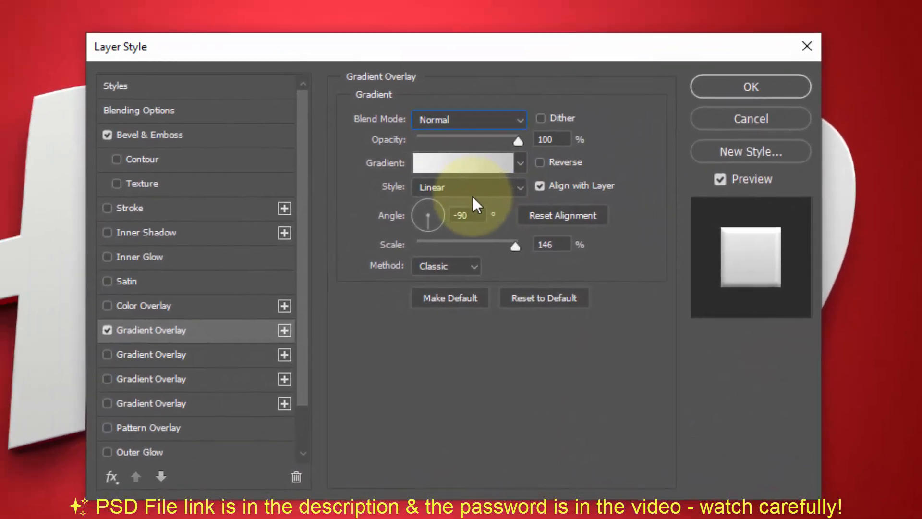
Apply the Surface layer style with the gradient overlay scale at 146% and collapse the layer's effects list
{"action": "left_click_drag", "start_coordinate": [557, 245], "coordinate": [499, 239]}
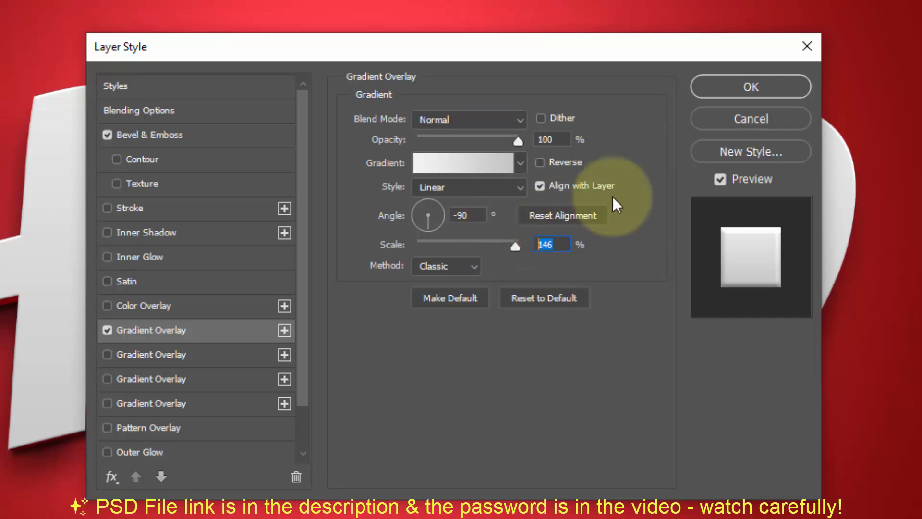
{"action": "left_click", "coordinate": [737, 90]}
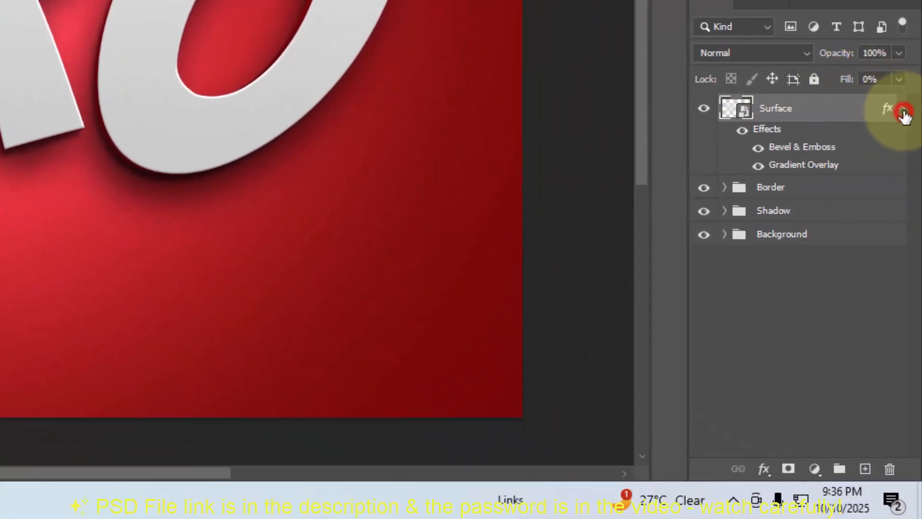
{"action": "left_click", "coordinate": [902, 111]}
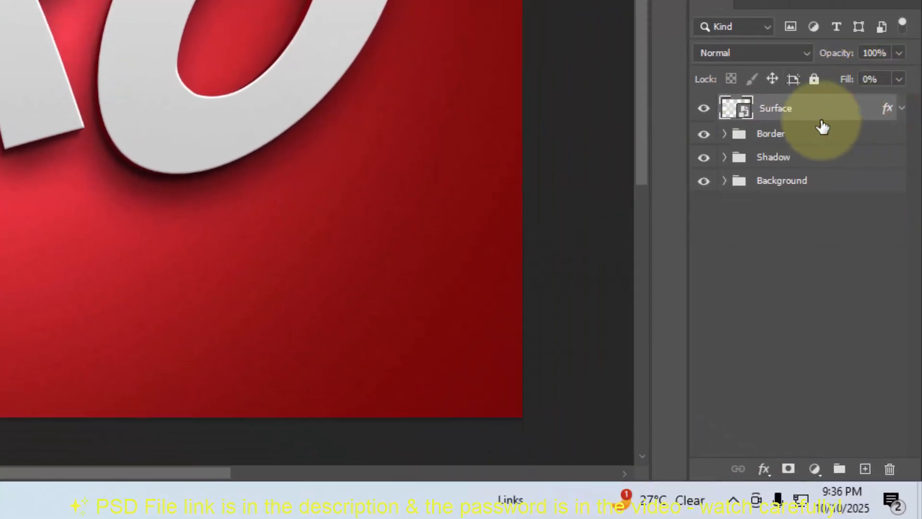
Duplicate the Surface layer and rename the copy as Change your text from here
{"action": "key", "text": "ctrl+shift+alt+t"}
{"action": "double_click", "coordinate": [781, 108]}
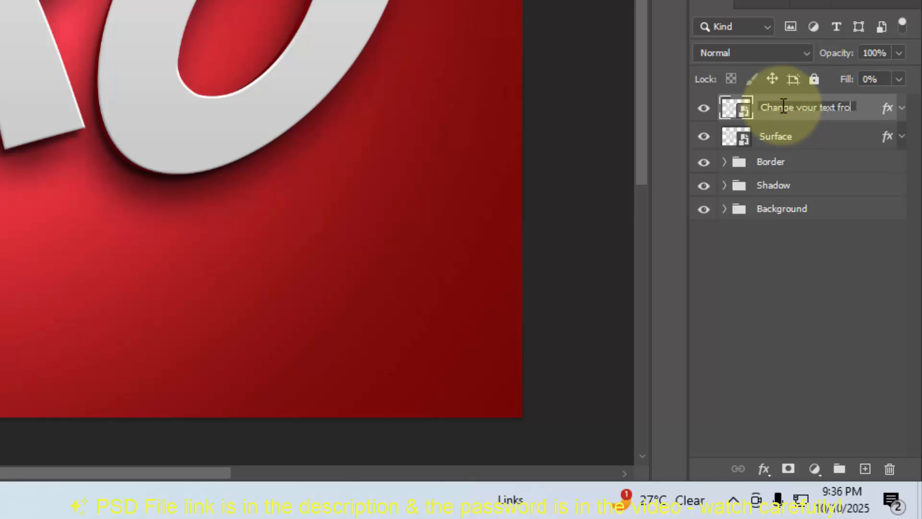
{"action": "key", "text": "Return"}
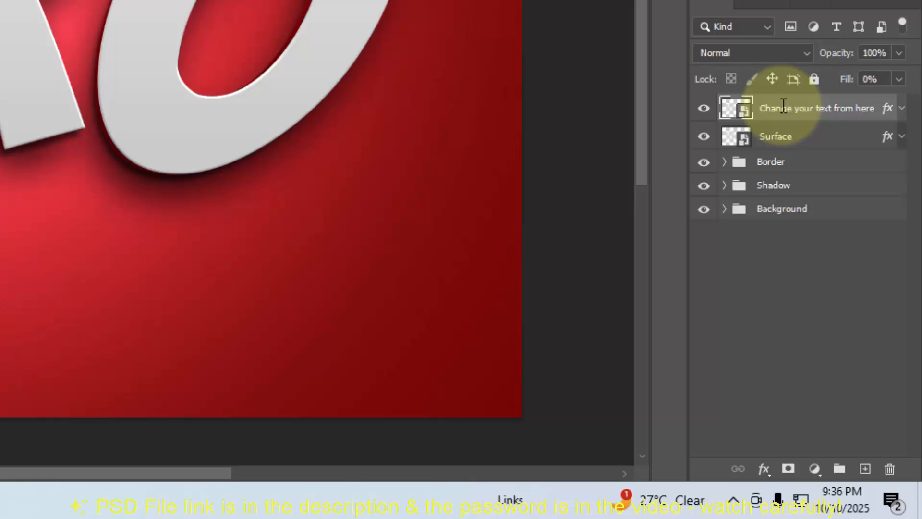
Hide the Change your text from here layer and clear its layer style
{"action": "left_click", "coordinate": [703, 108]}
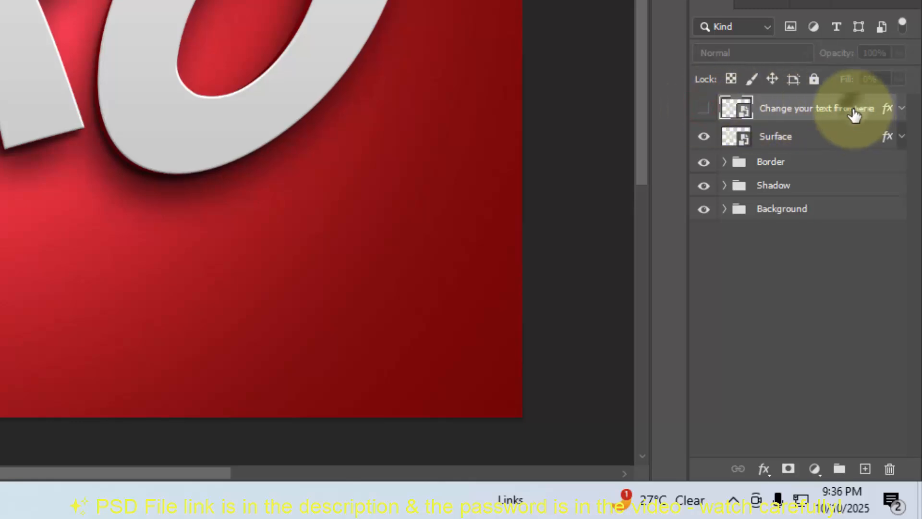
{"action": "right_click", "coordinate": [851, 111]}
{"action": "left_click", "coordinate": [740, 190]}
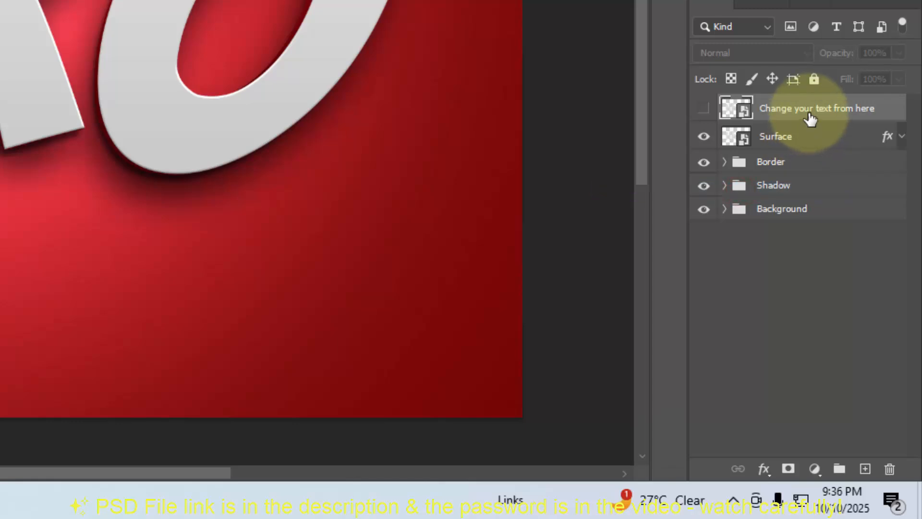
Put the Surface layer in a new group named Surface and collapse the group
{"action": "left_click", "coordinate": [794, 137]}
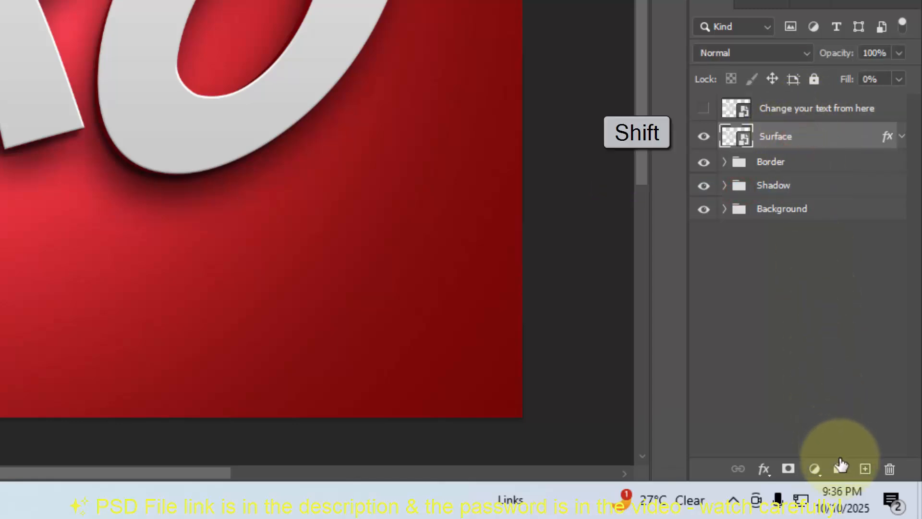
{"action": "left_click", "coordinate": [839, 468], "text": "shift"}
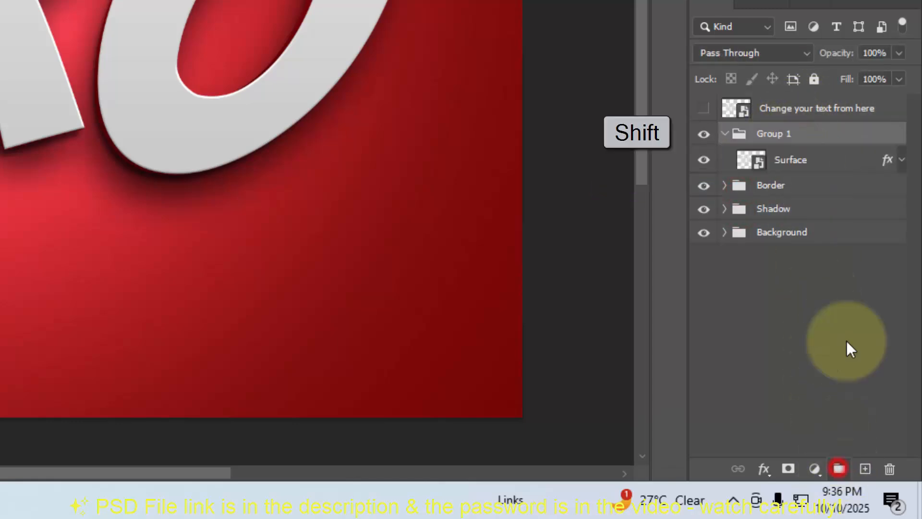
{"action": "left_click", "coordinate": [773, 135]}
{"action": "double_click", "coordinate": [773, 134]}
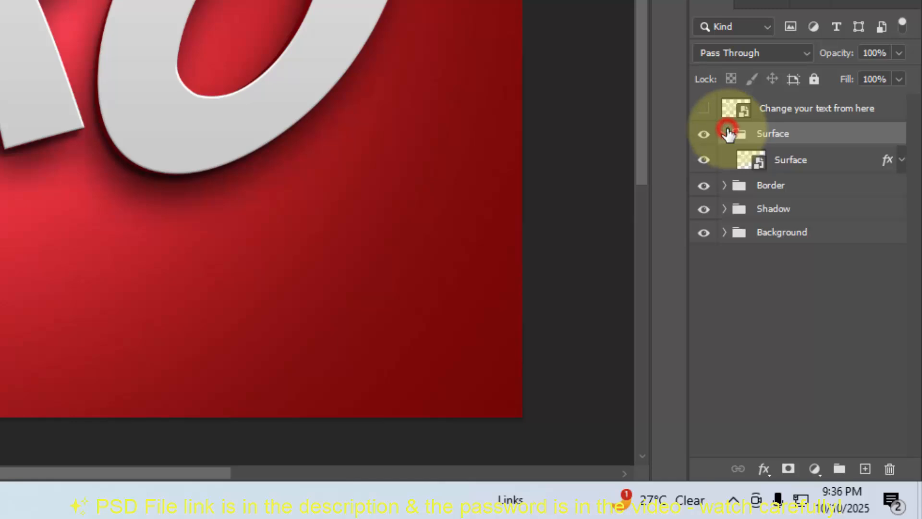
{"action": "left_click", "coordinate": [726, 134]}
Turn off the lowest Gradient Overlay effect of Gradient Fill 1 in the Background group and collapse the group
{"action": "left_click", "coordinate": [724, 204]}
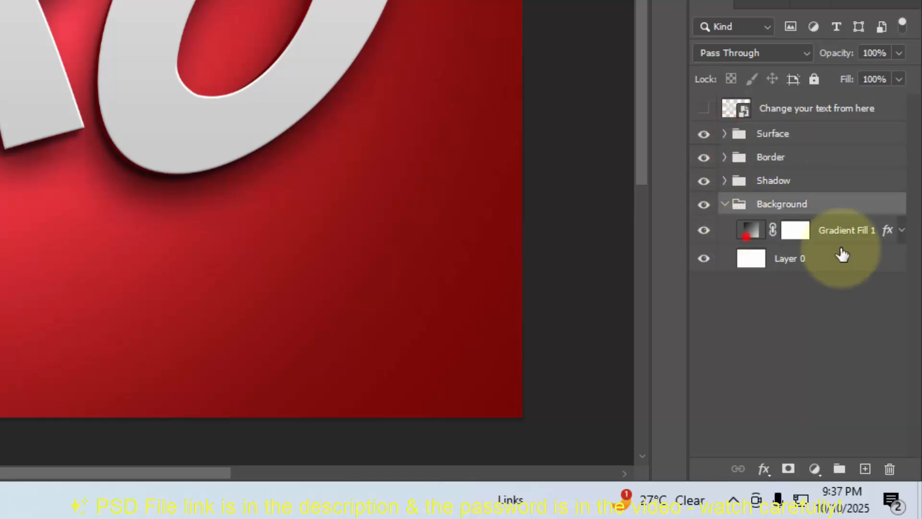
{"action": "left_click", "coordinate": [901, 230]}
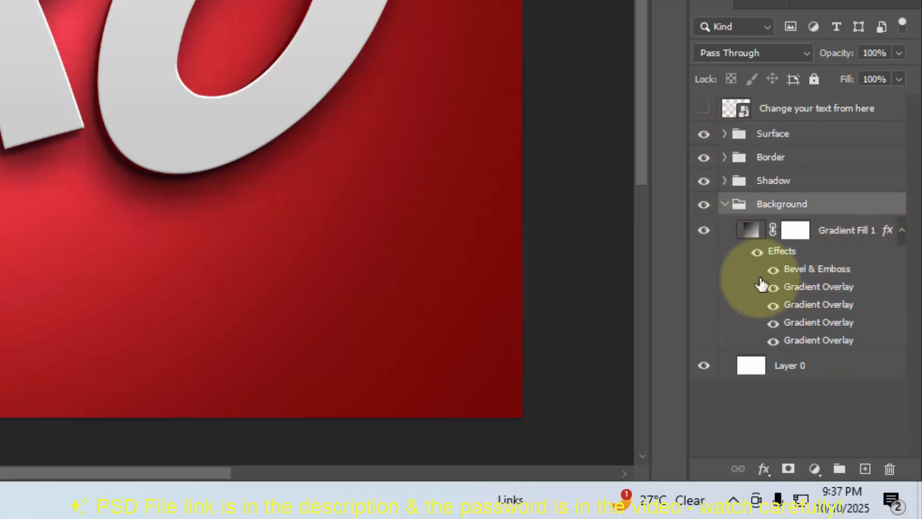
{"action": "left_click", "coordinate": [773, 341]}
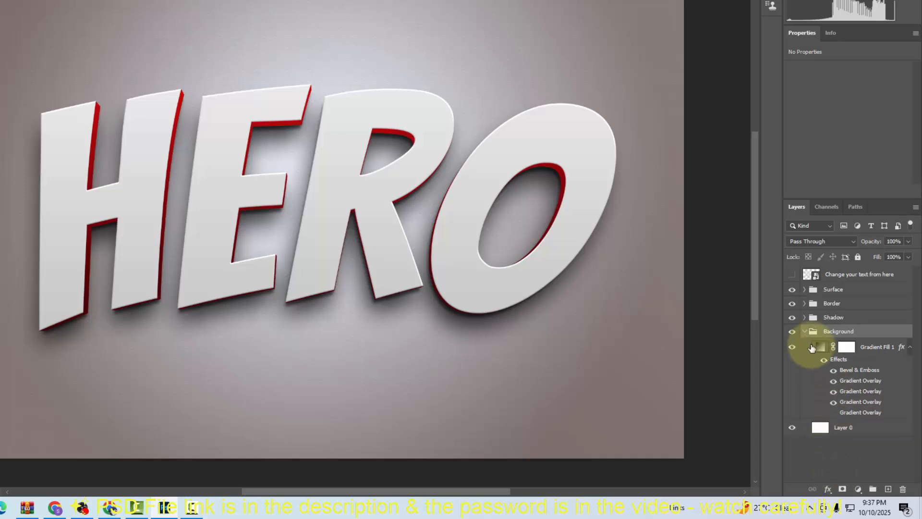
{"action": "left_click", "coordinate": [805, 331]}
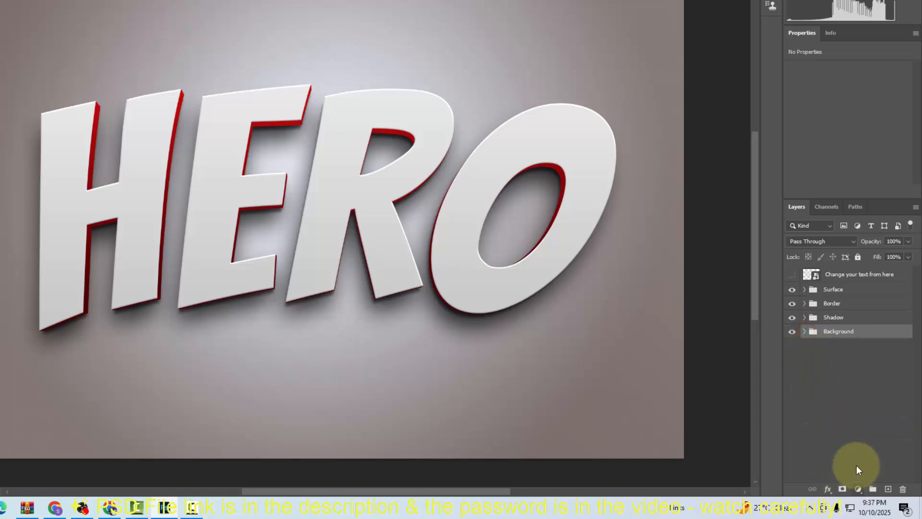
Add a Hue/Saturation adjustment layer above the Surface group and shift its hue to about -3
{"action": "left_click", "coordinate": [863, 291]}
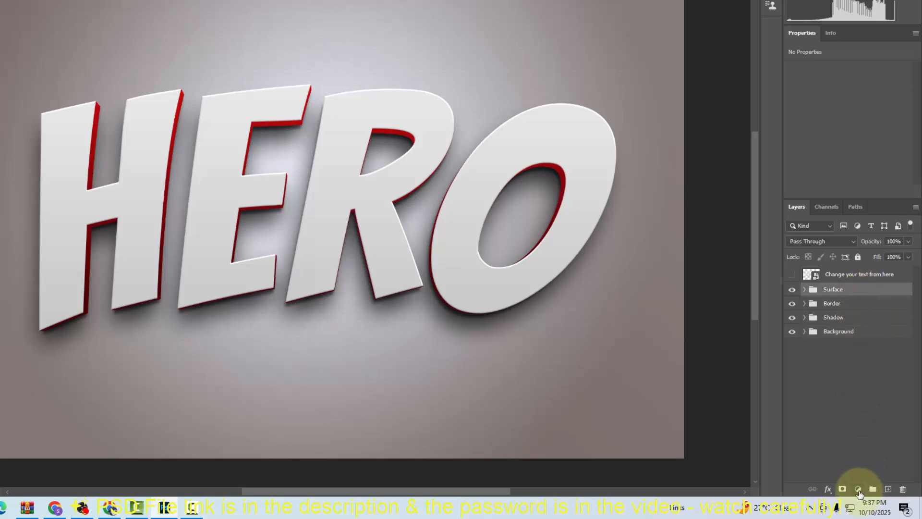
{"action": "left_click", "coordinate": [858, 489]}
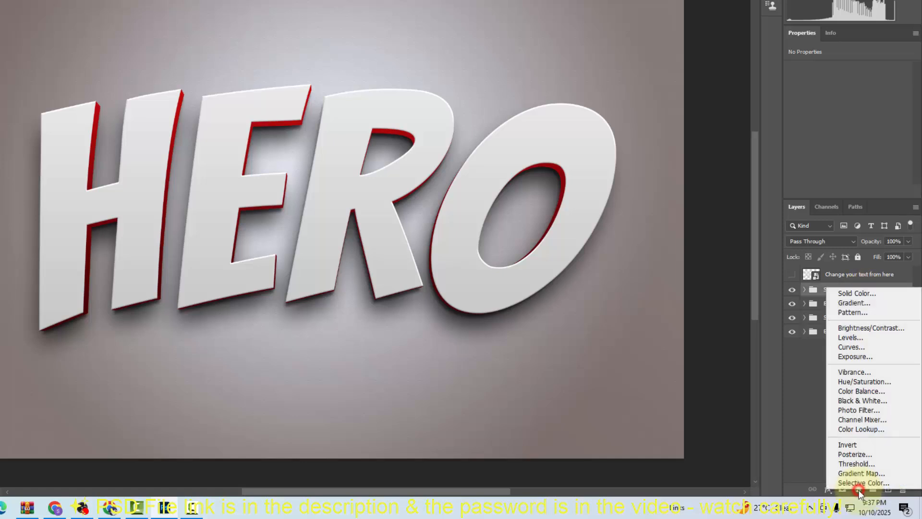
{"action": "left_click", "coordinate": [871, 384]}
{"action": "left_click_drag", "start_coordinate": [848, 114], "coordinate": [846, 113]}
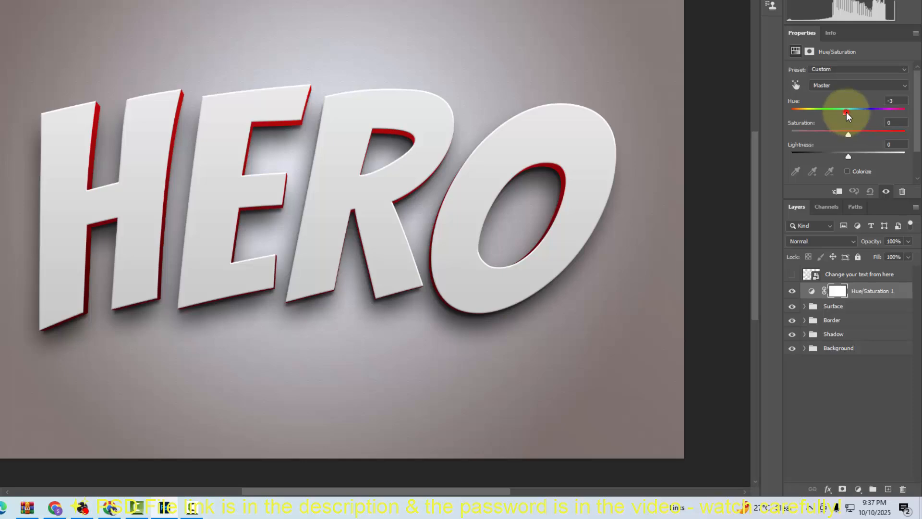